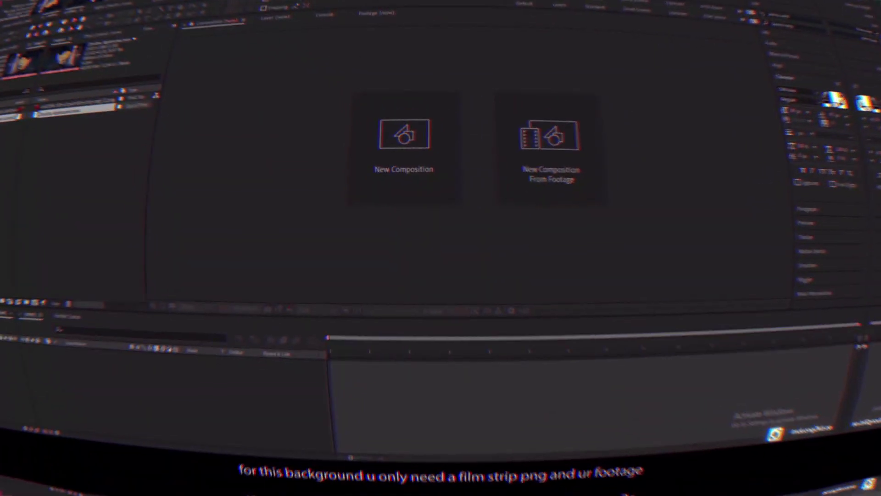
# Step: Preview the film-strip PNG, then return to the composition view and select the Zenitsu Agatsuma.mov clip
pyautogui.click(51, 134)
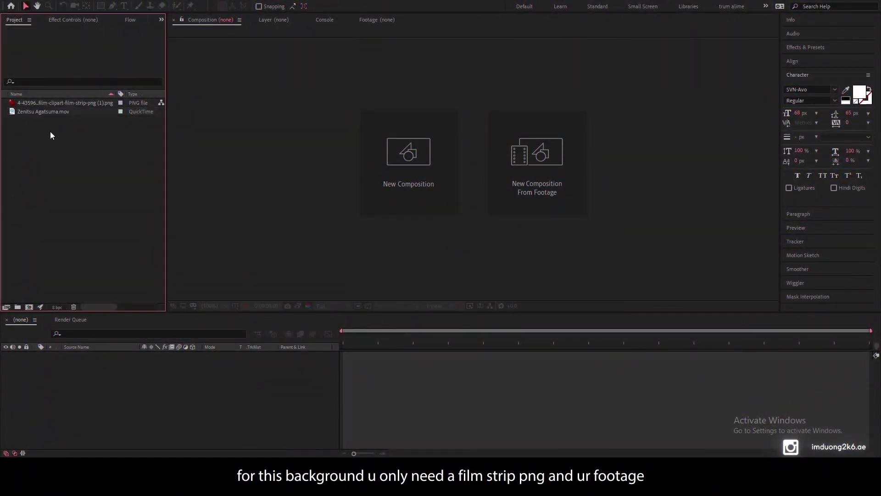
pyautogui.doubleClick(45, 104)
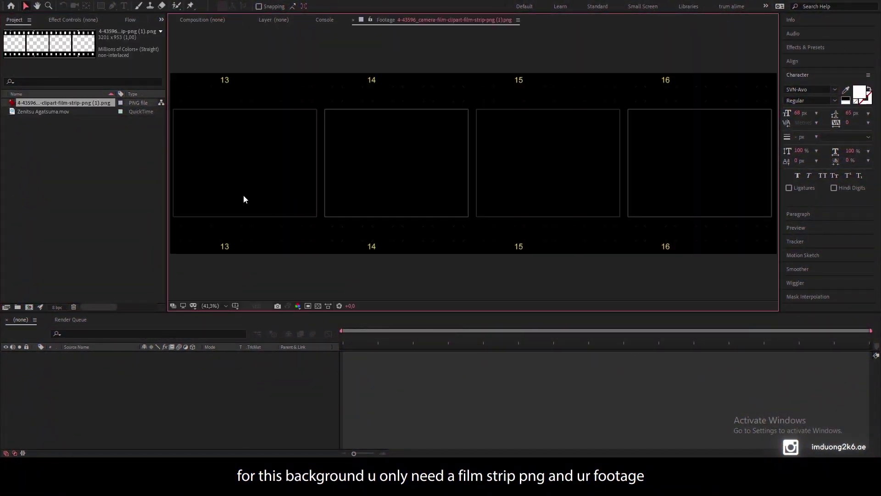
pyautogui.click(201, 17)
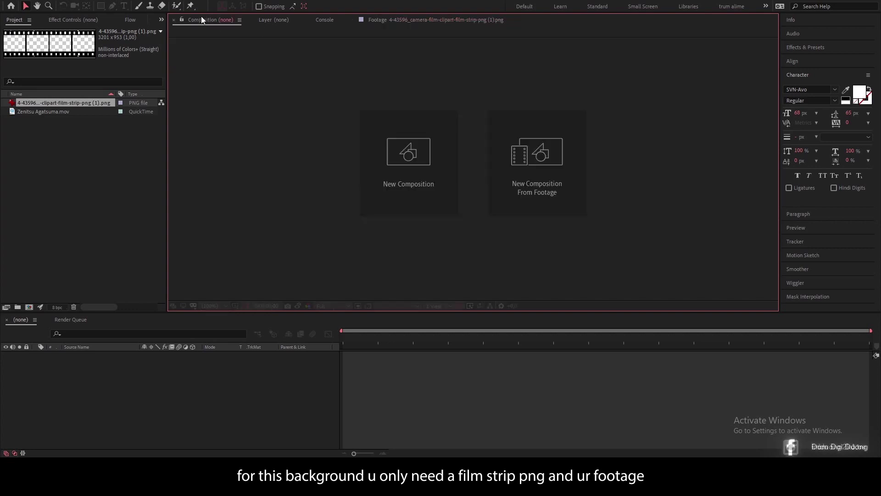
pyautogui.click(80, 111)
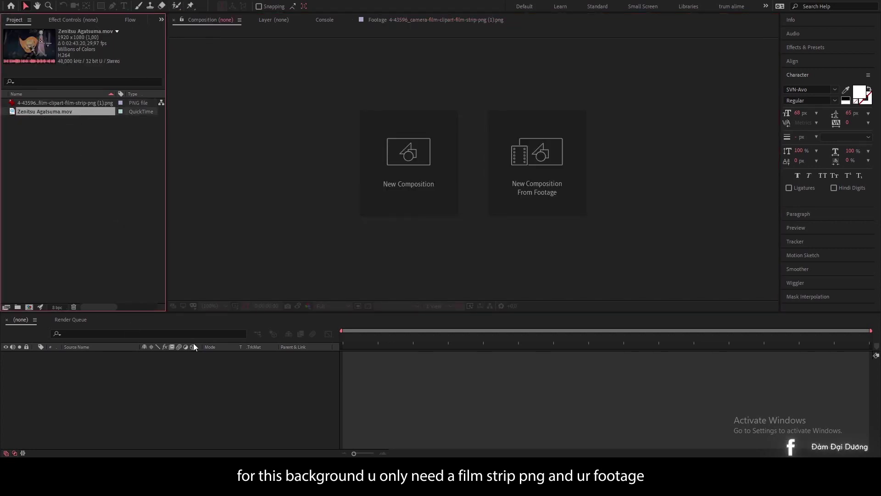
pyautogui.click(228, 395)
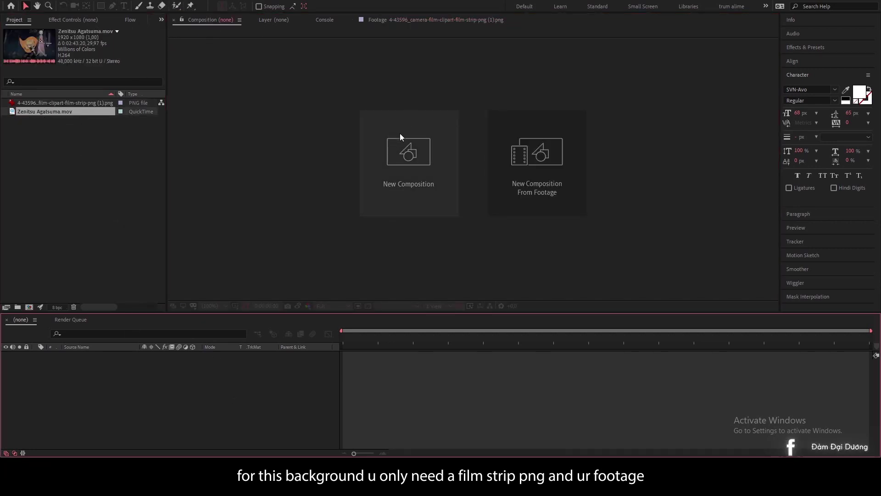
# Step: Create a composition named Main at 1920×1080 with a 2-second duration
pyautogui.click(404, 144)
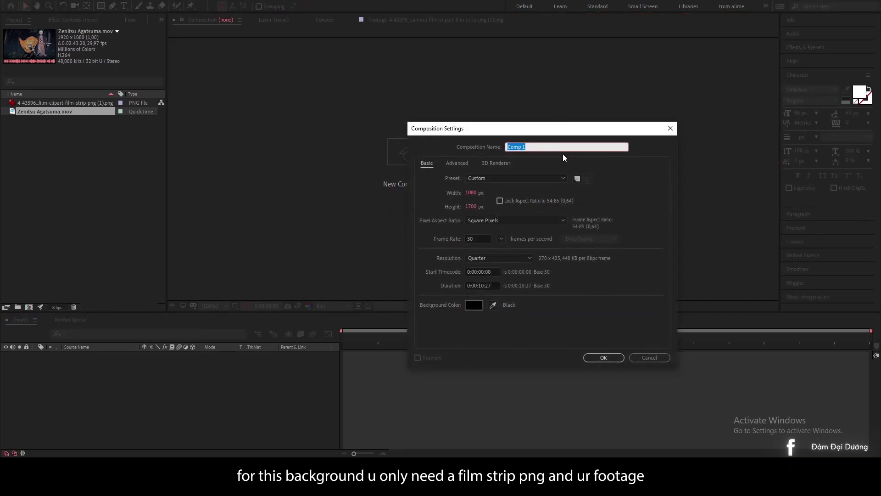
pyautogui.write('Main')
pyautogui.press('Tab')
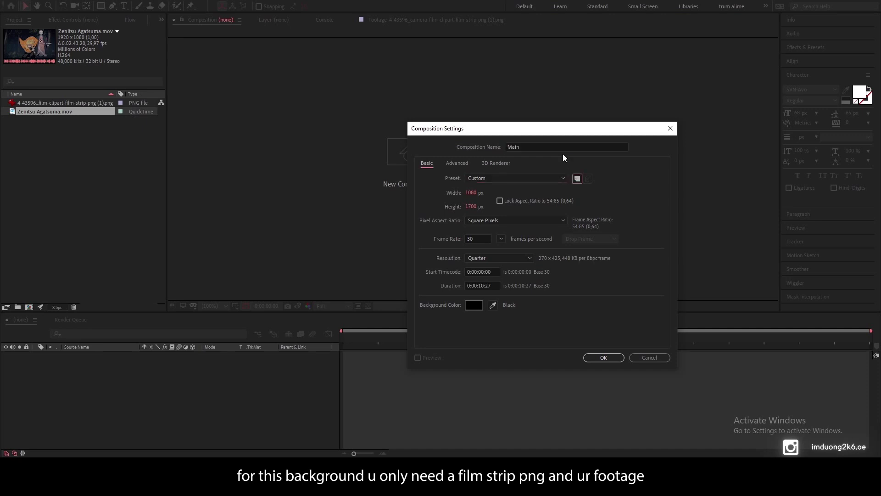
pyautogui.write('1920')
pyautogui.press('Tab')
pyautogui.write('1080')
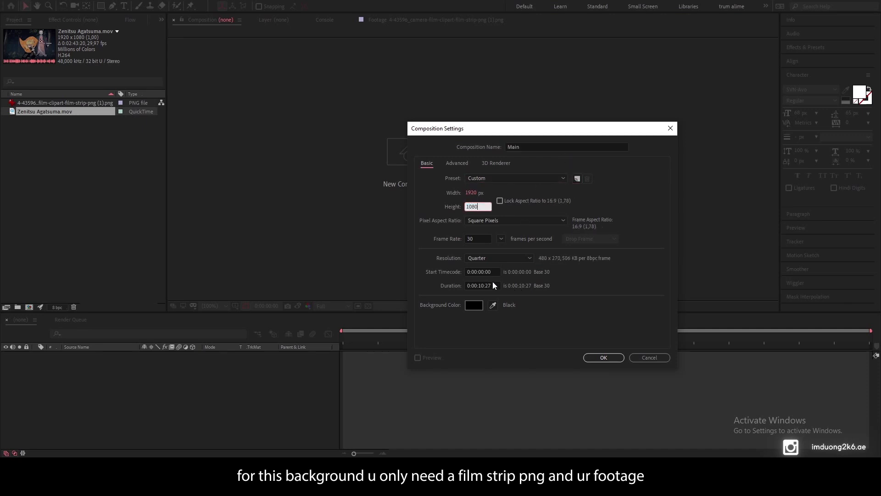
pyautogui.moveTo(493, 285); pyautogui.dragTo(442, 289)
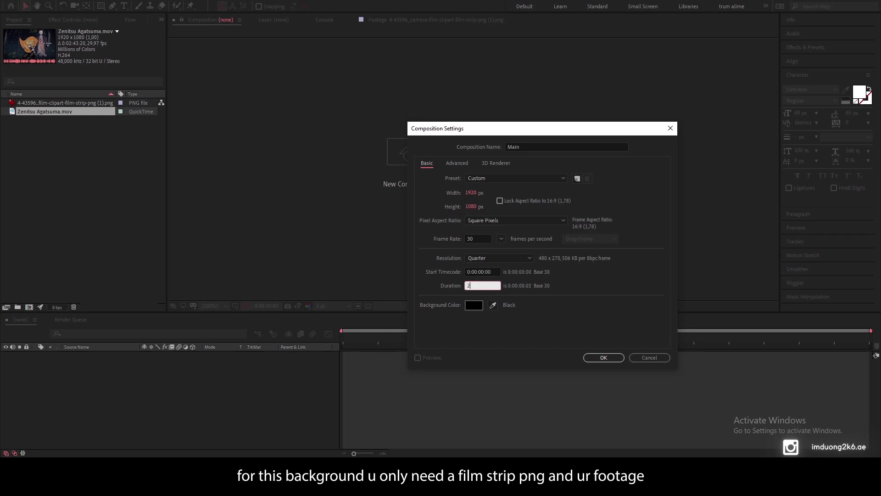
pyautogui.press('Return')
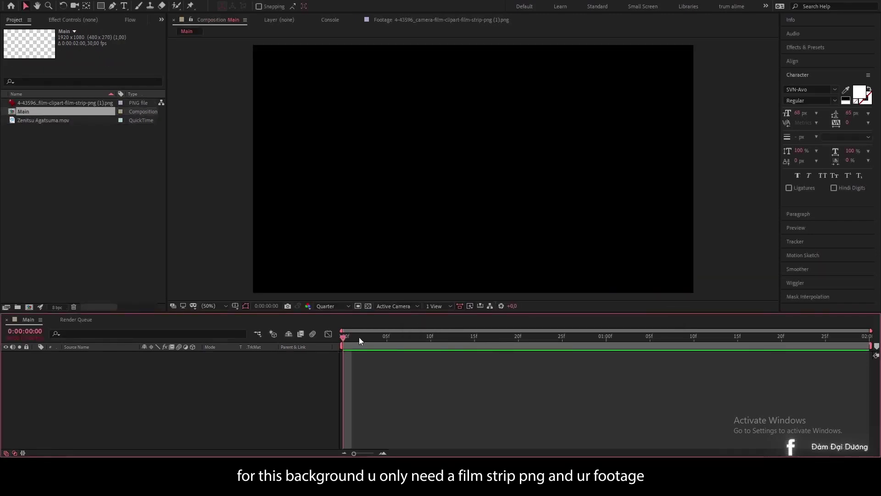
# Step: Reset the time to the first frame and build a new composition from the film-strip PNG
pyautogui.moveTo(492, 336); pyautogui.dragTo(182, 358)
pyautogui.moveTo(81, 101); pyautogui.dragTo(46, 215)
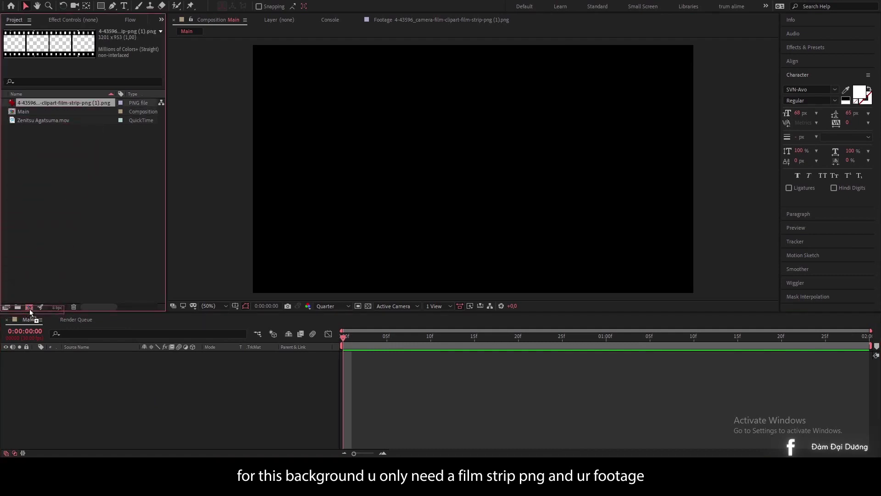
pyautogui.moveTo(34, 306); pyautogui.dragTo(29, 307)
pyautogui.click(332, 374)
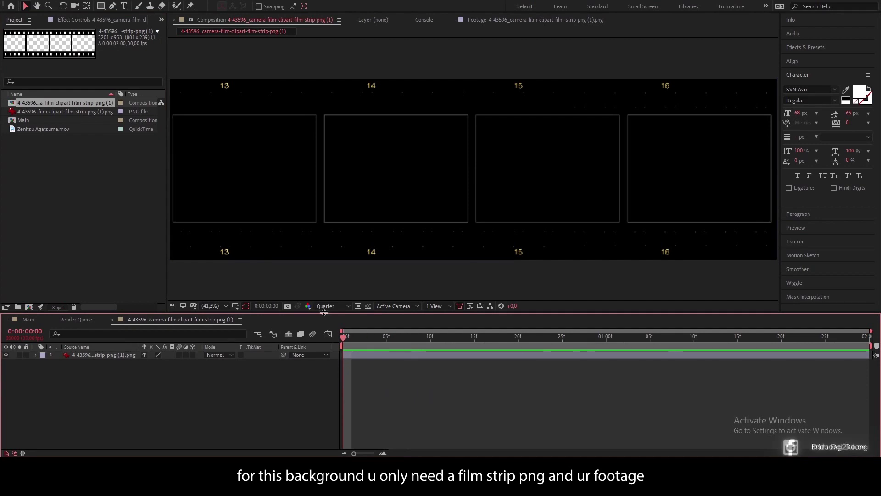
# Step: Turn on the transparency grid, check the strip at 50% zoom, and open its Composition Settings
pyautogui.click(368, 305)
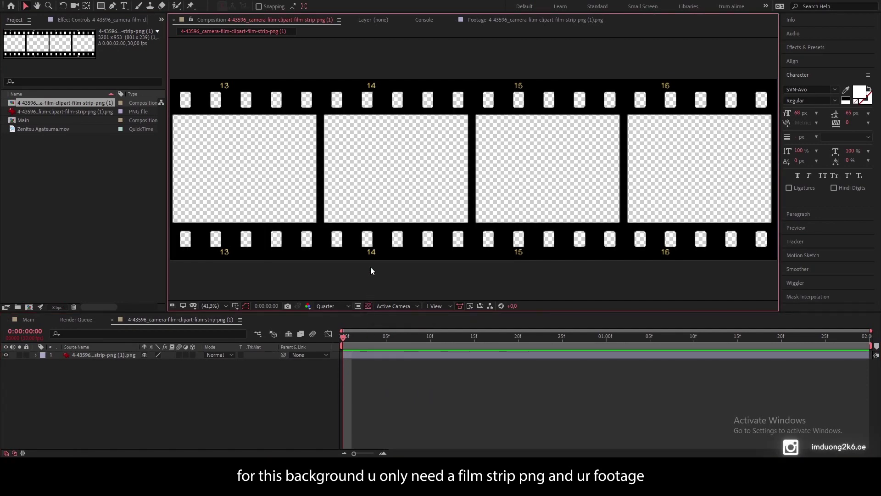
pyautogui.press('.')
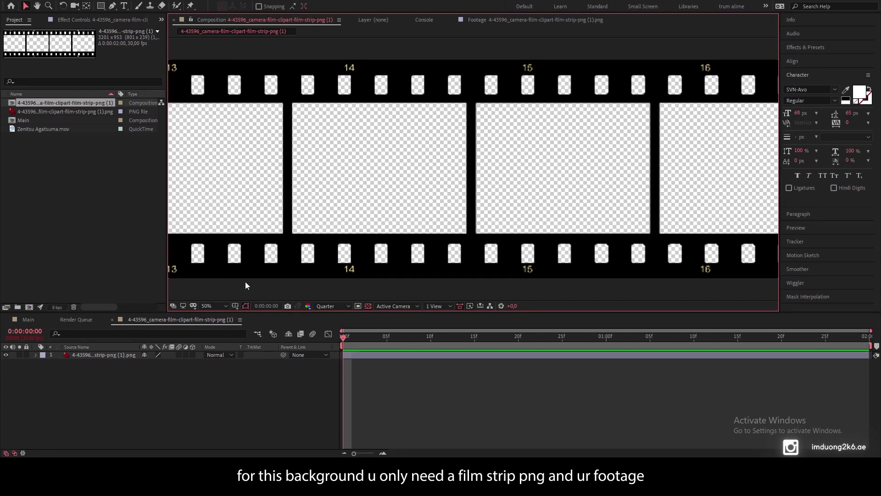
pyautogui.press(',')
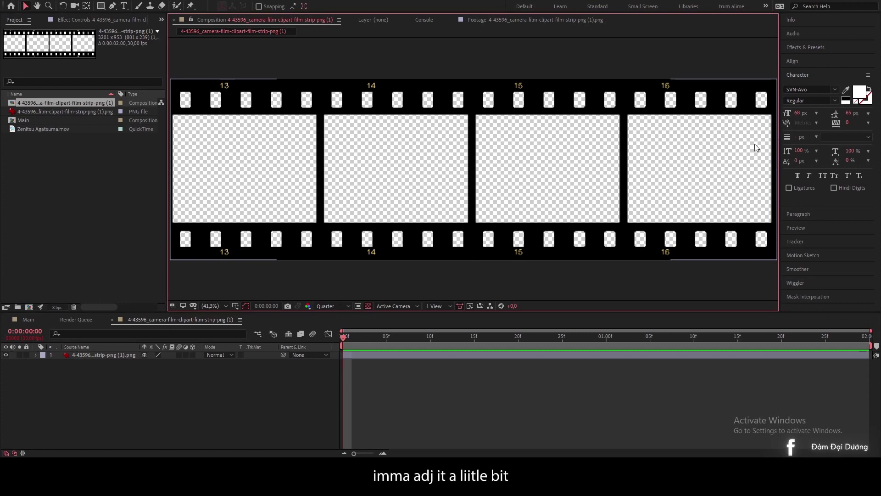
pyautogui.hotkey('ctrl', 'k')
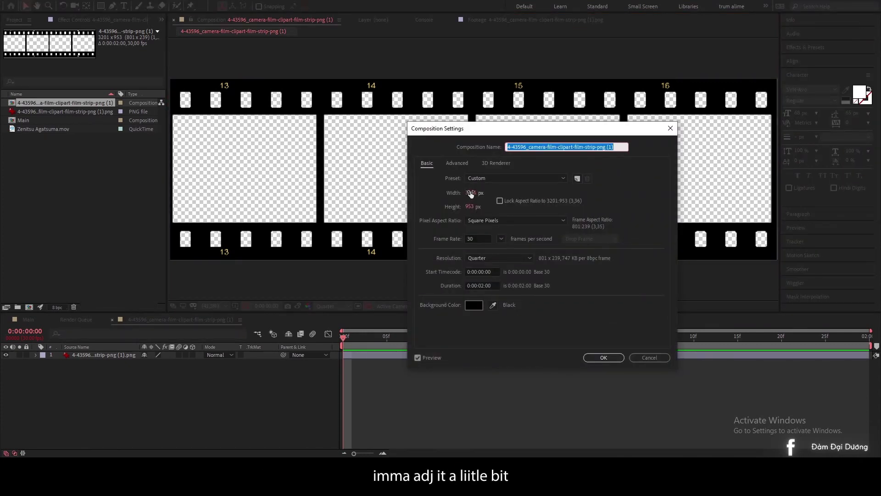
# Step: Change the film-strip composition width to 3194 px
pyautogui.click(470, 193)
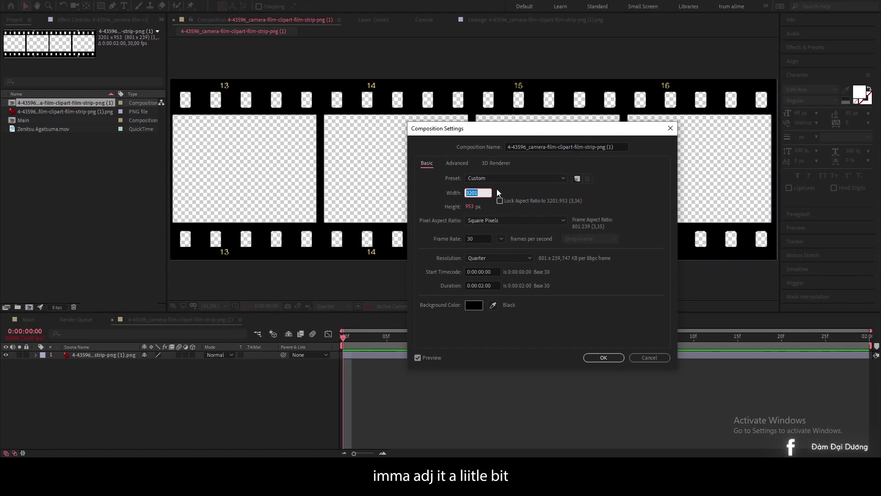
pyautogui.write('3194')
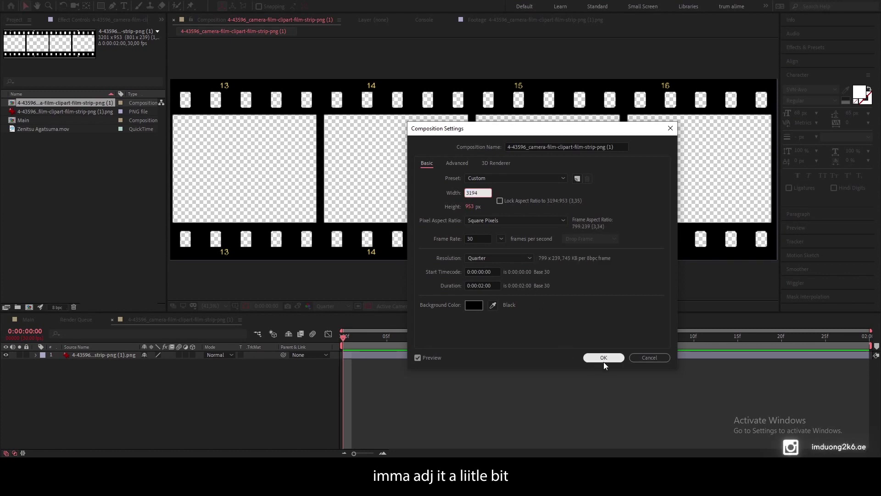
pyautogui.click(604, 359)
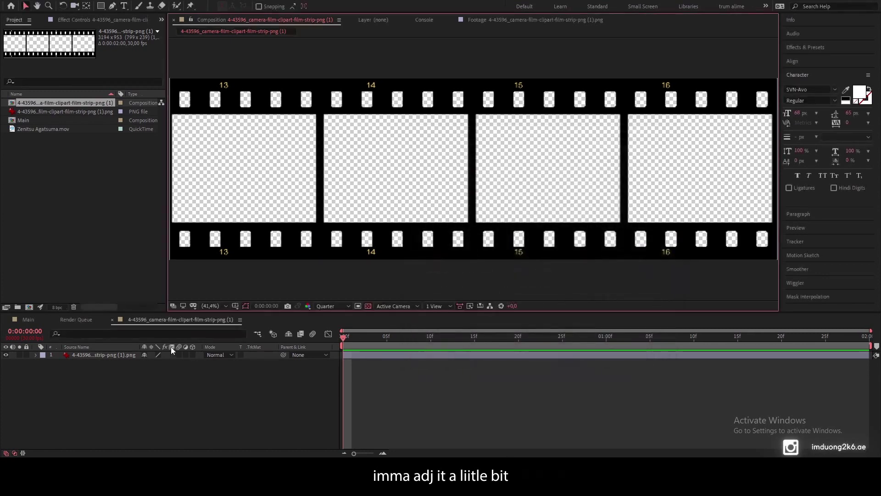
# Step: Open the Align panel and load the Zenitsu Agatsuma.mov clip in the footage viewer
pyautogui.click(117, 356)
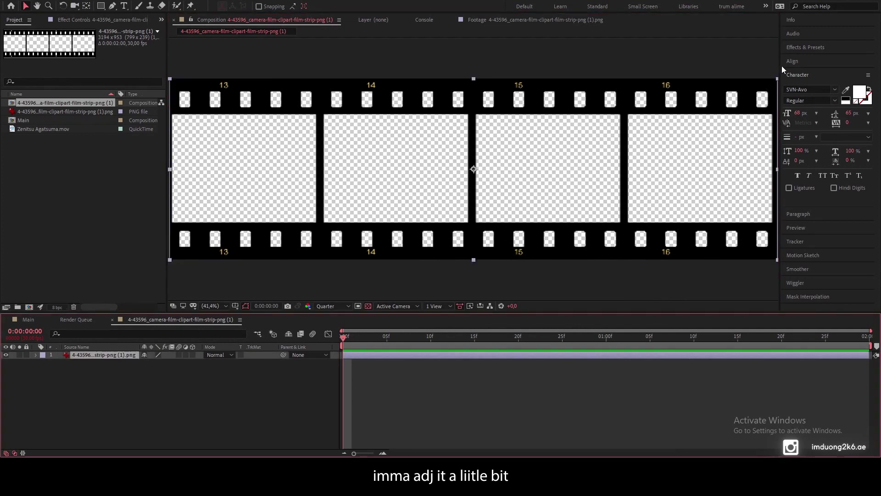
pyautogui.click(792, 61)
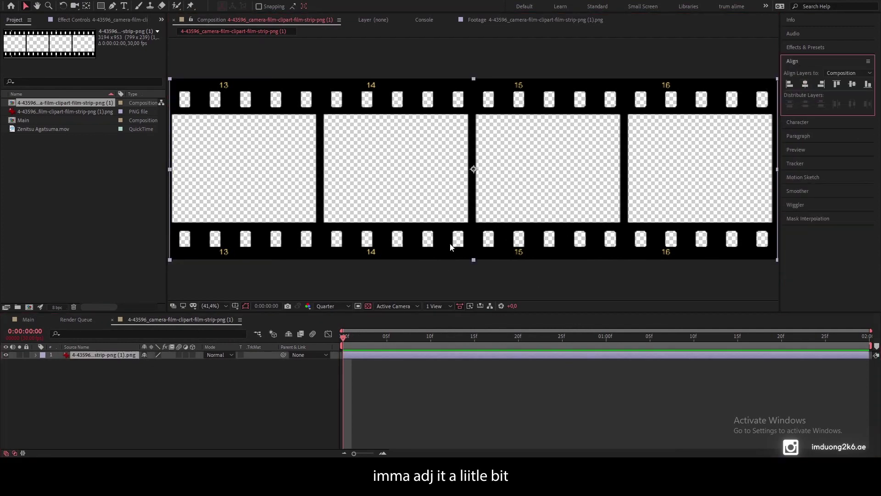
pyautogui.click(472, 411)
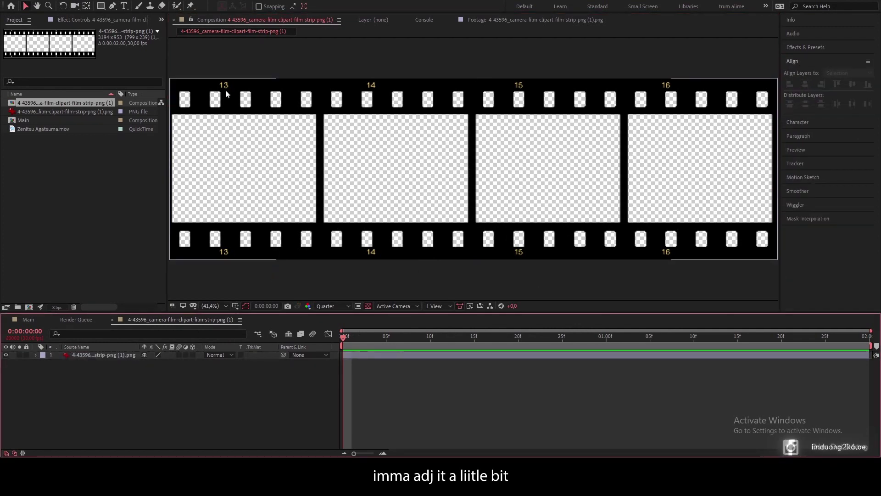
pyautogui.doubleClick(46, 129)
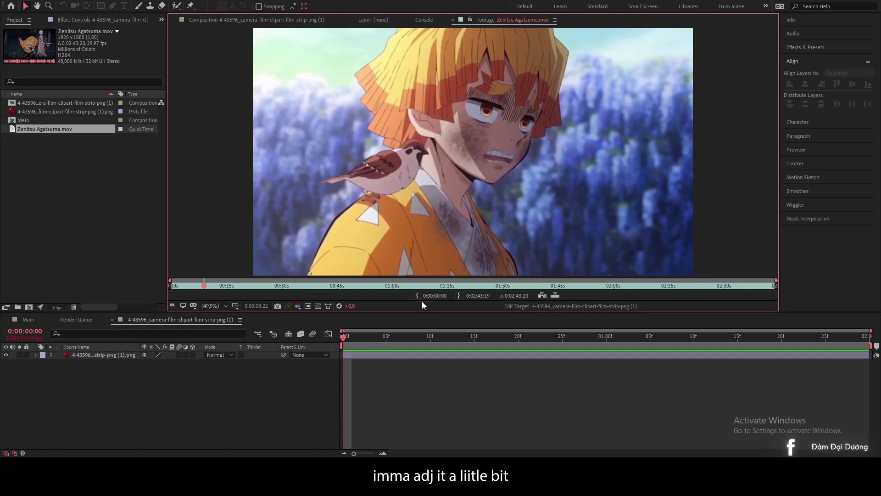
# Step: Set the Zenitsu clip's in point at 0:00:08:22, add it to the strip, and scale it to 64%
pyautogui.click(418, 296)
pyautogui.click(252, 20)
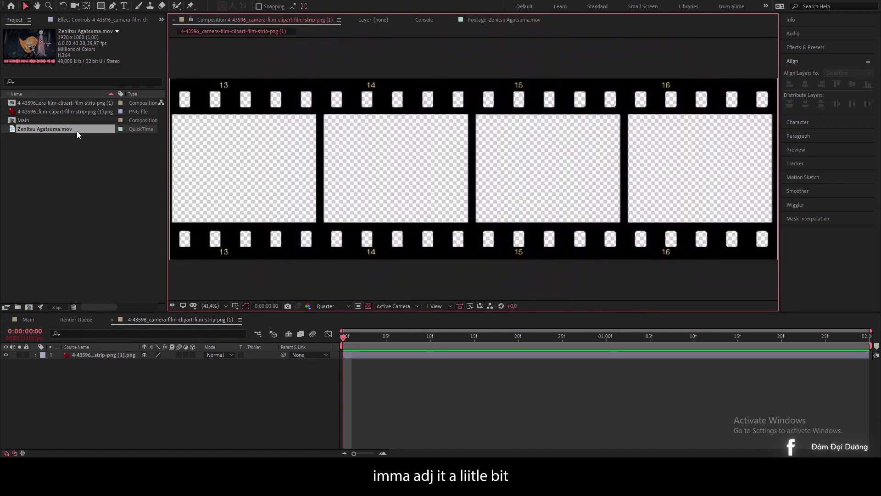
pyautogui.moveTo(76, 131); pyautogui.dragTo(153, 367)
pyautogui.rightClick(117, 361)
pyautogui.moveTo(201, 159)
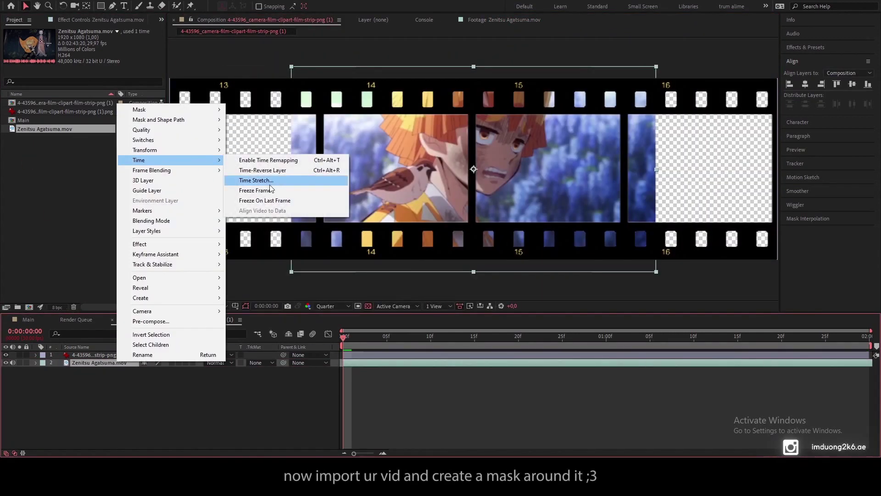
pyautogui.press('Escape')
pyautogui.press('s')
pyautogui.moveTo(160, 370); pyautogui.dragTo(152, 371)
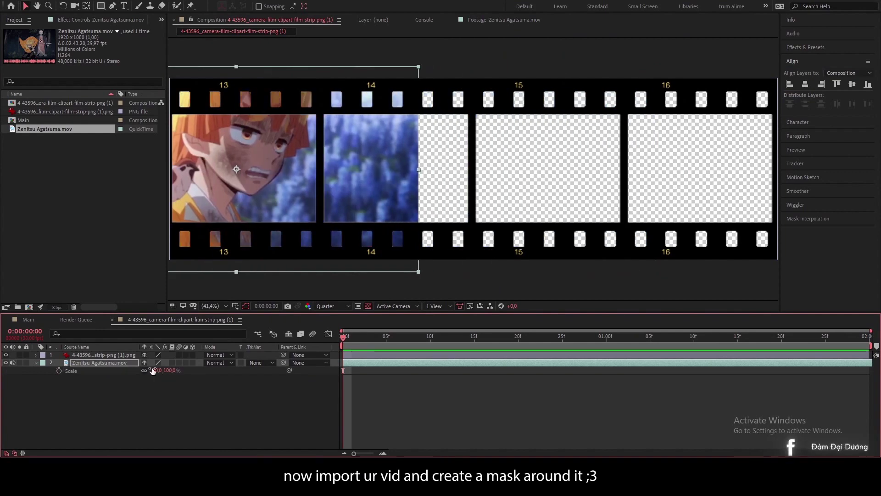
# Step: Mask the clip to a film frame and freeze the fourth clip on the current frame
pyautogui.doubleClick(101, 6)
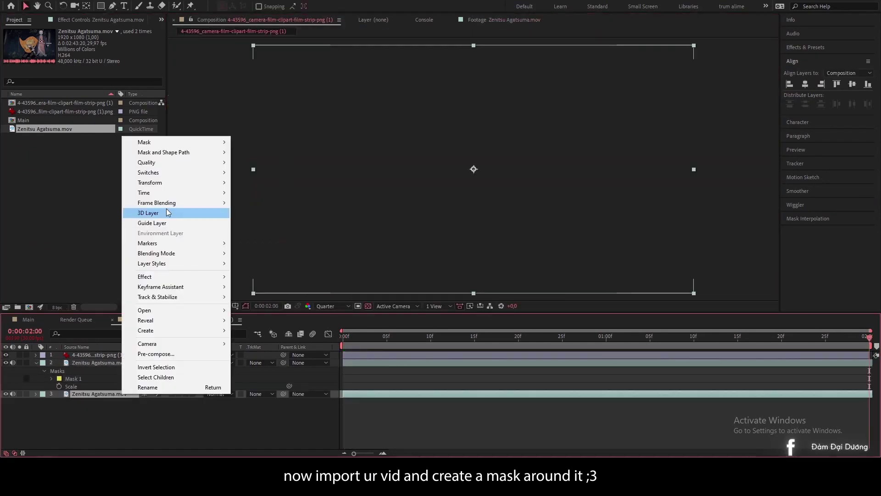
pyautogui.click(466, 336)
pyautogui.press('s')
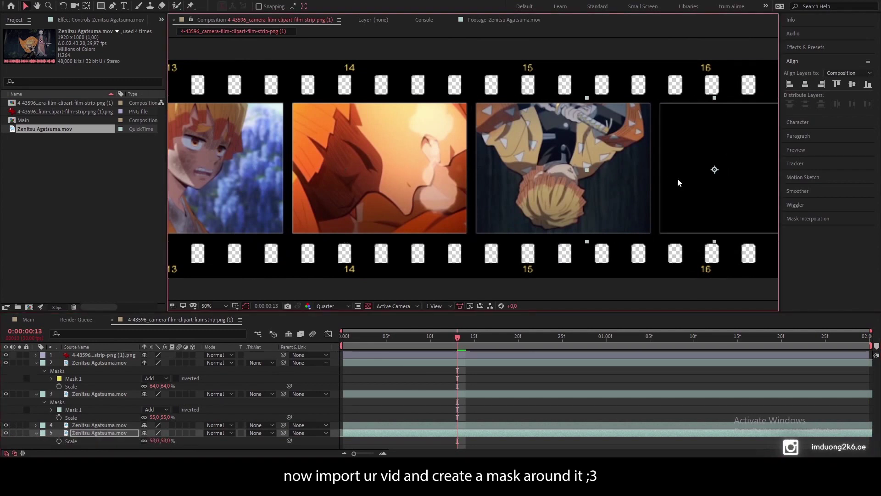
pyautogui.hotkey('shift', '/')
pyautogui.rightClick(466, 179)
pyautogui.moveTo(486, 234)
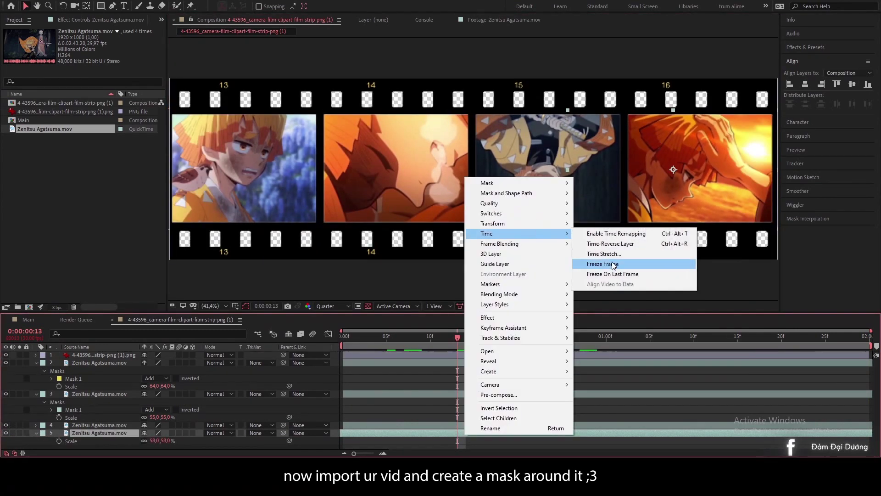
pyautogui.click(613, 265)
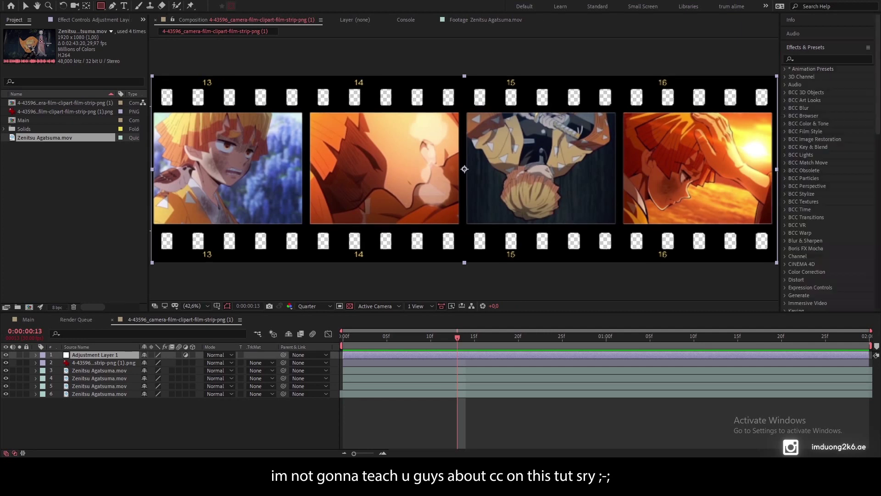
# Step: Apply the Cinematic Presets (2) grade to Adjustment Layer 1
pyautogui.click(815, 59)
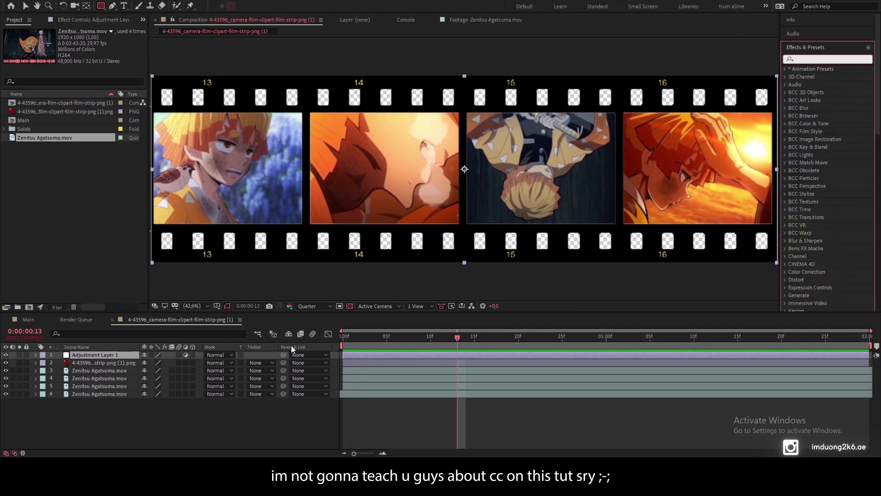
pyautogui.write('cin')
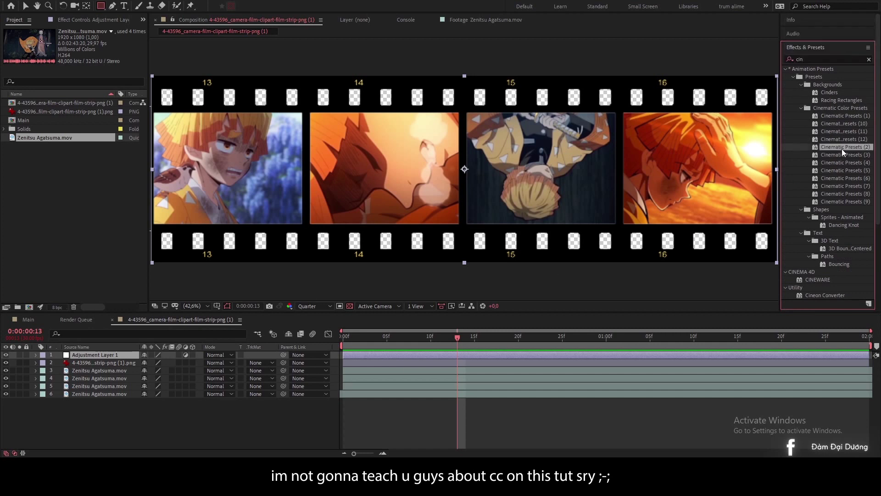
pyautogui.moveTo(842, 149); pyautogui.dragTo(374, 239)
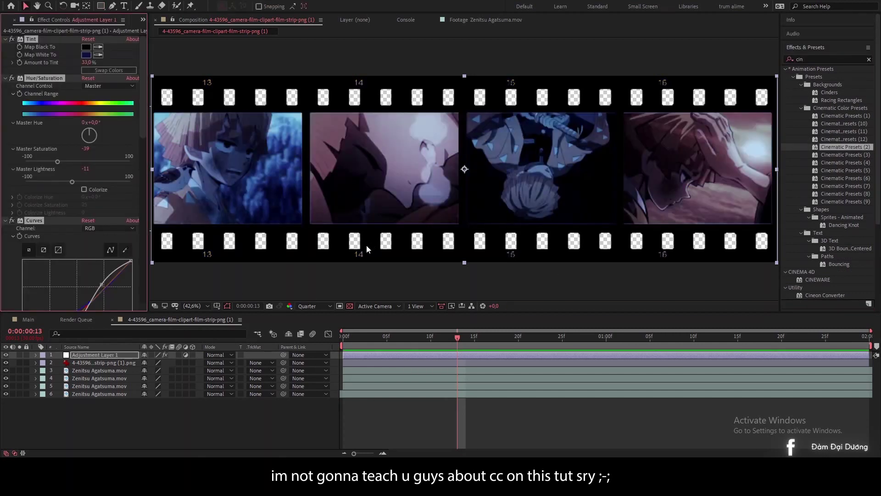
pyautogui.click(75, 65)
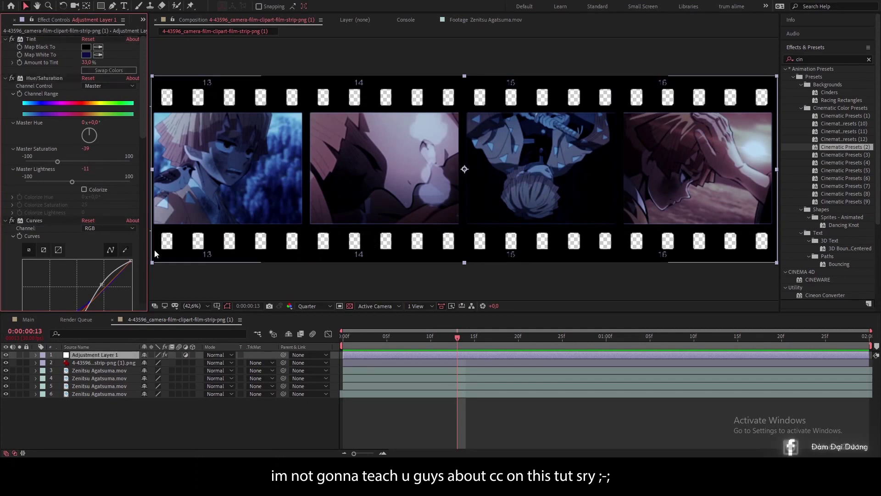
# Step: Set Adjustment Layer 1's opacity to 82%
pyautogui.click(129, 355)
pyautogui.press('t')
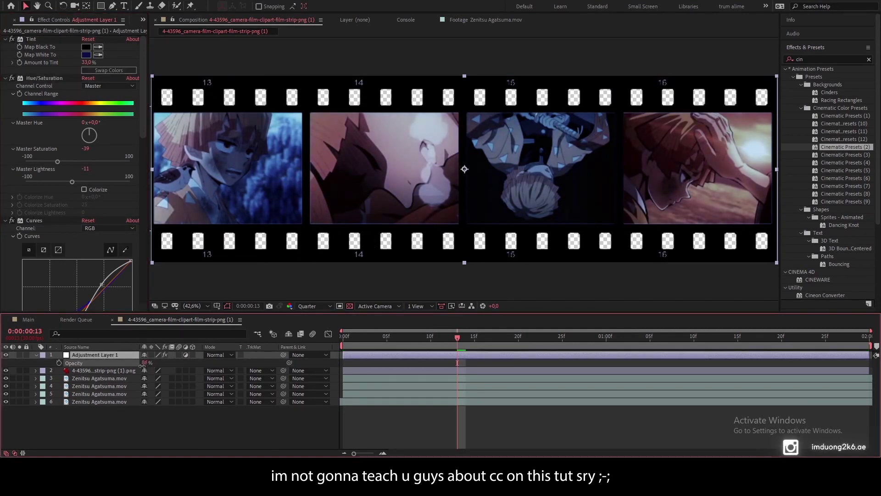
pyautogui.moveTo(136, 365); pyautogui.dragTo(149, 363)
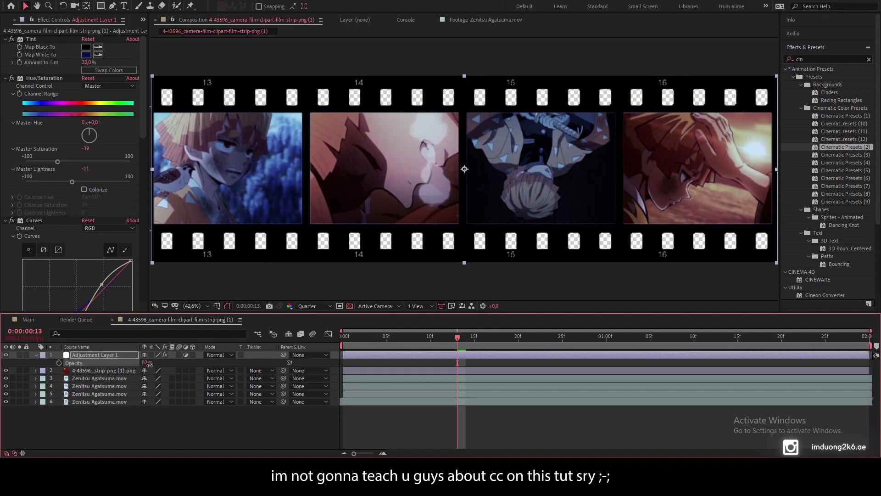
pyautogui.click(202, 436)
# Step: Draw a white rectangle over the top film holes and place it below the strip image
pyautogui.press(',')
pyautogui.press(',')
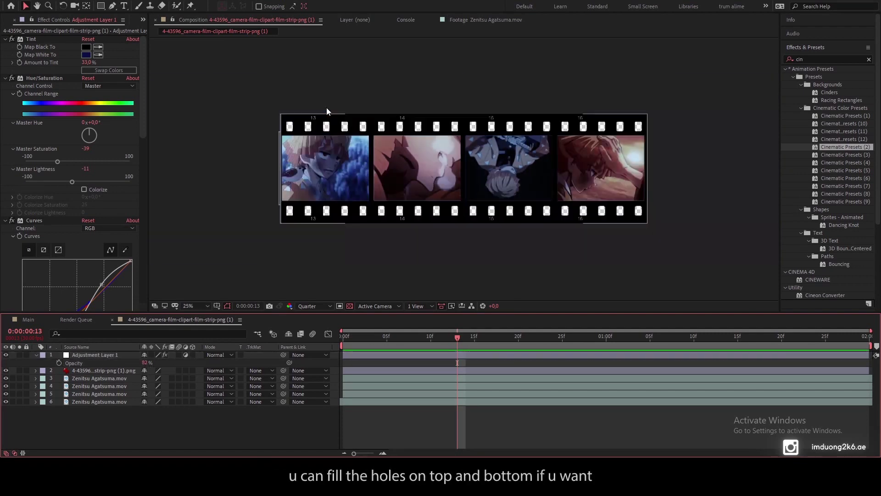
pyautogui.press('q')
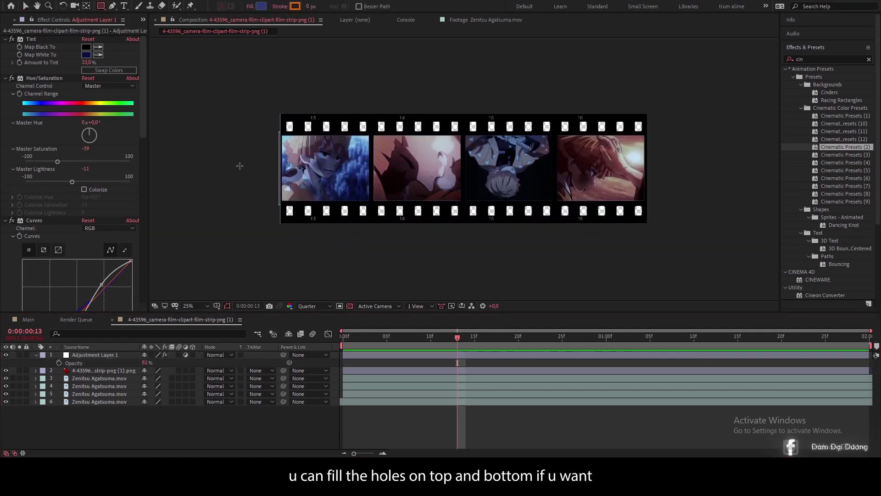
pyautogui.moveTo(262, 106); pyautogui.dragTo(661, 135)
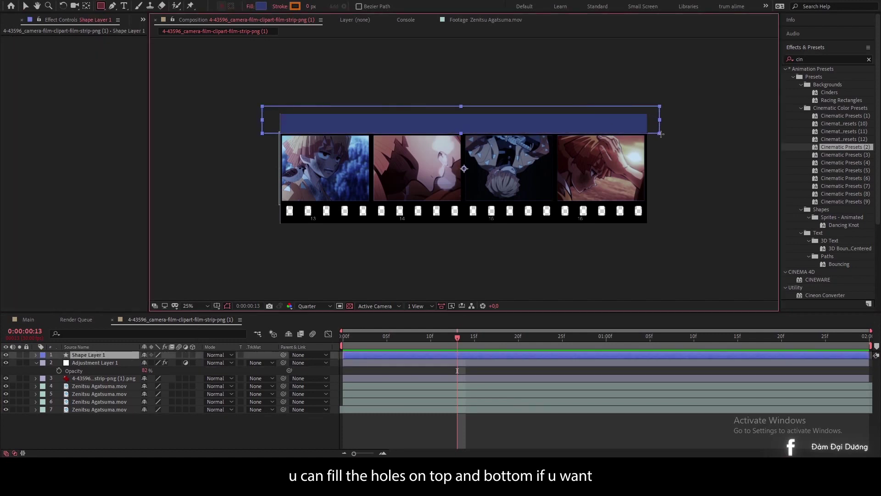
pyautogui.click(260, 6)
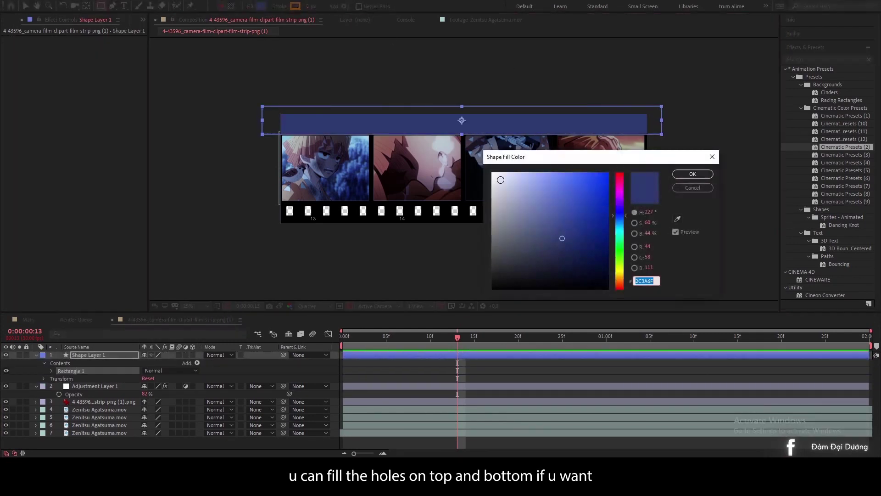
pyautogui.click(492, 173)
pyautogui.click(692, 174)
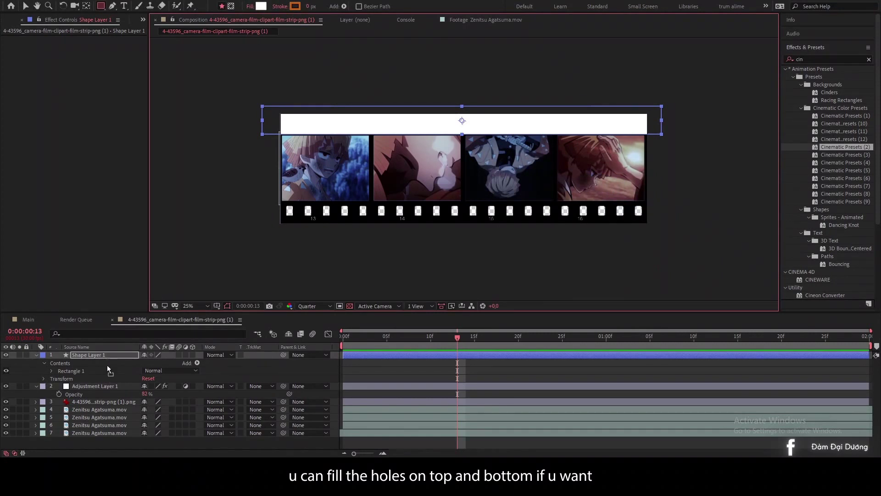
pyautogui.moveTo(101, 355); pyautogui.dragTo(107, 409)
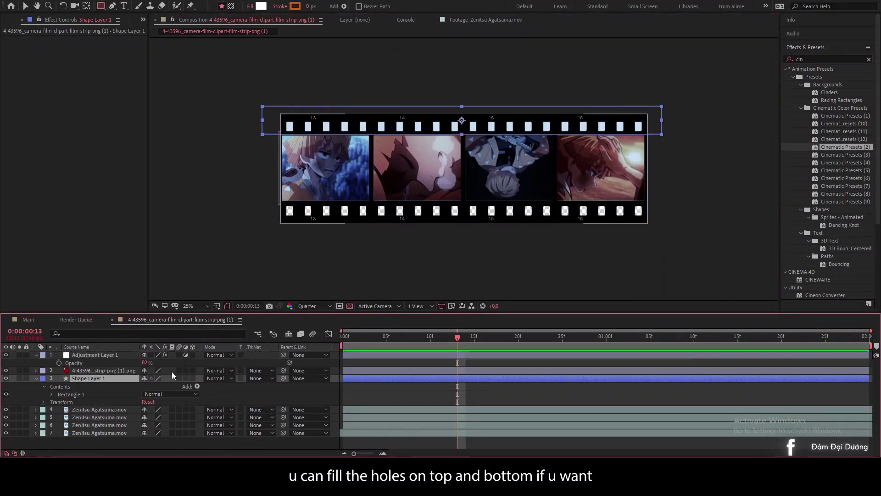
# Step: Duplicate the white bar and move the copy down over the bottom holes
pyautogui.hotkey('ctrl', 'd')
pyautogui.press('p')
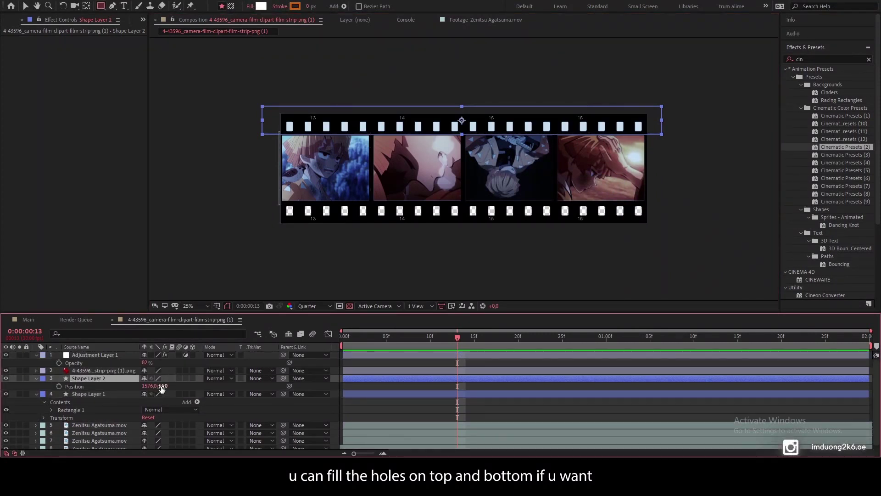
pyautogui.moveTo(162, 386); pyautogui.dragTo(517, 416)
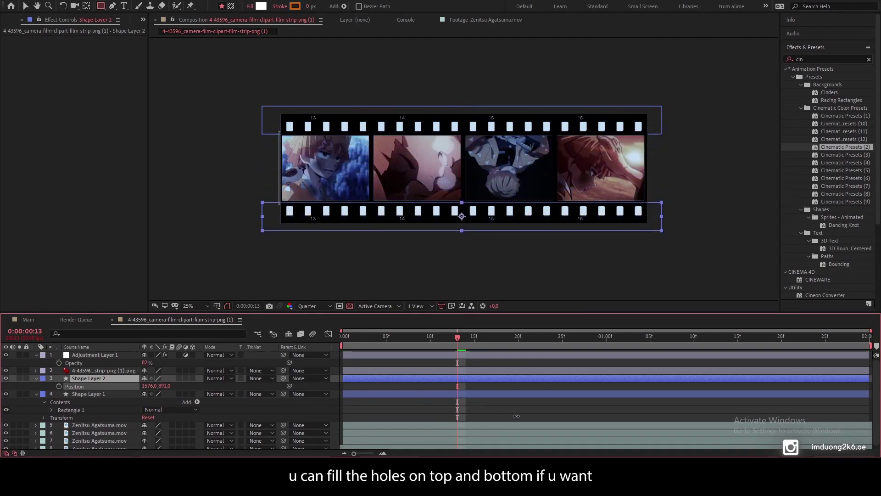
pyautogui.click(38, 379)
# Step: Move the adjustment layer below the shape layers, switch to Main, and close the Render Queue
pyautogui.click(37, 386)
pyautogui.moveTo(77, 356); pyautogui.dragTo(85, 387)
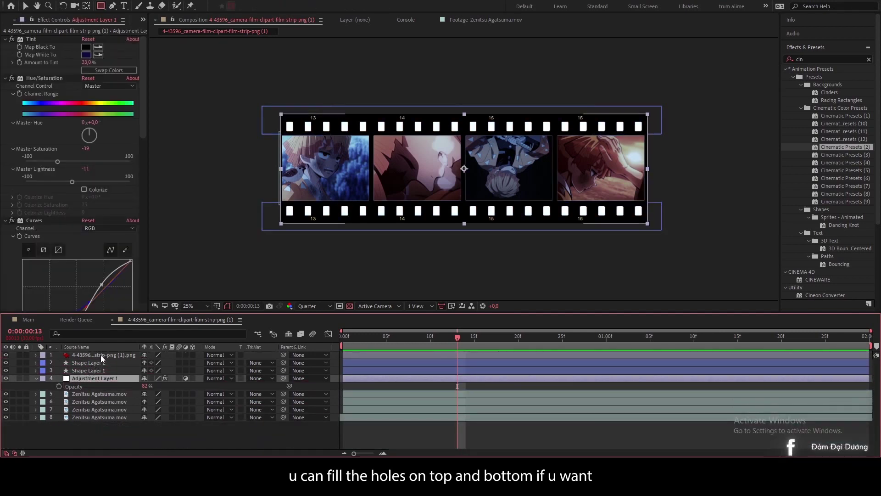
pyautogui.click(101, 354)
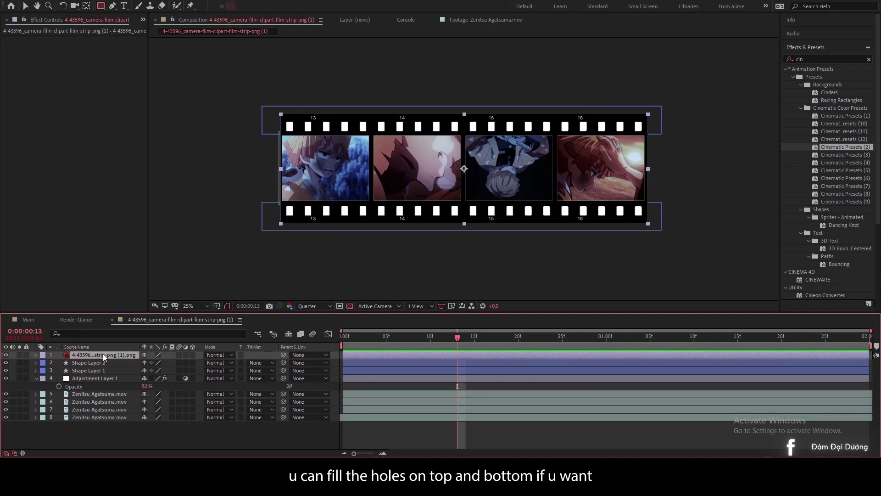
pyautogui.click(285, 439)
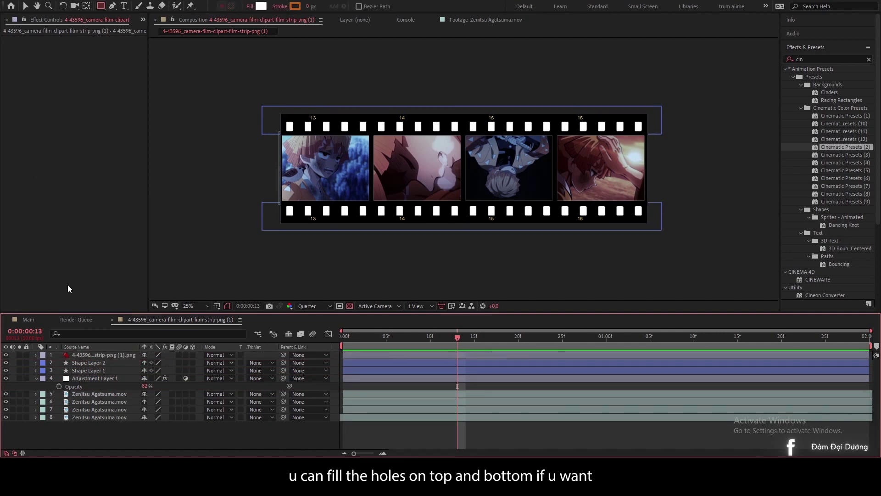
pyautogui.click(26, 320)
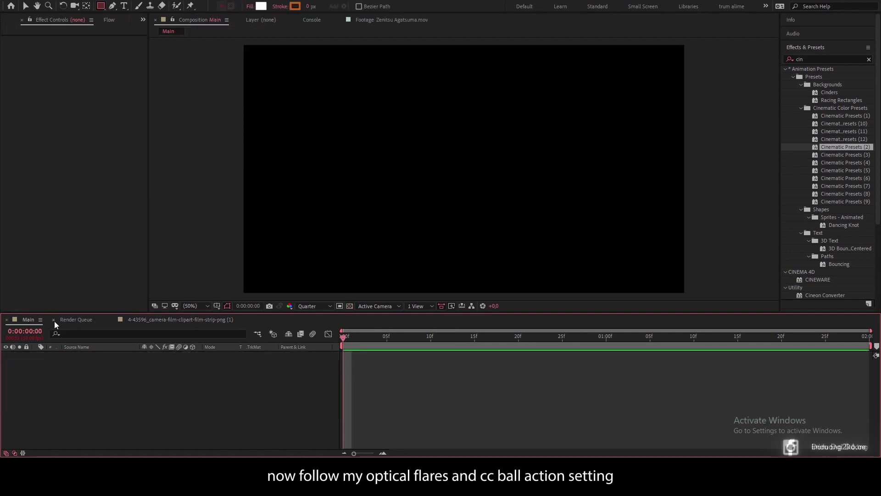
pyautogui.click(54, 319)
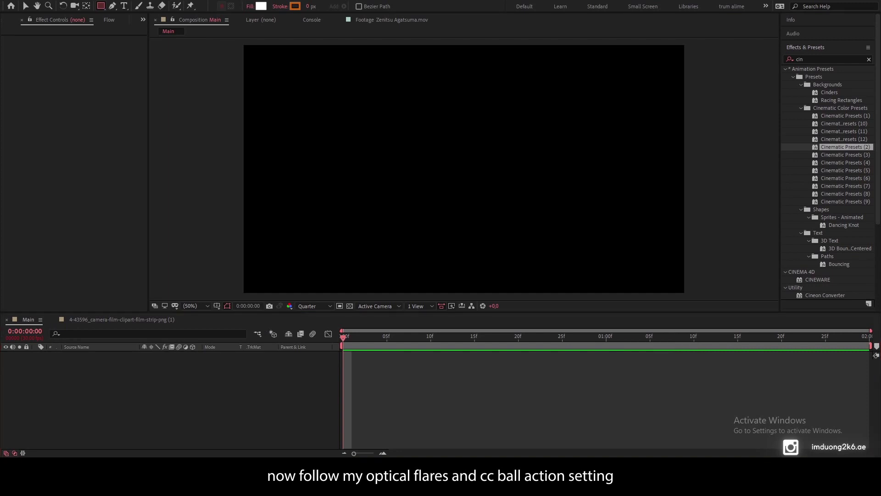
# Step: Create a black 1920×1080 solid named BG in the Main composition
pyautogui.rightClick(136, 396)
pyautogui.moveTo(197, 296)
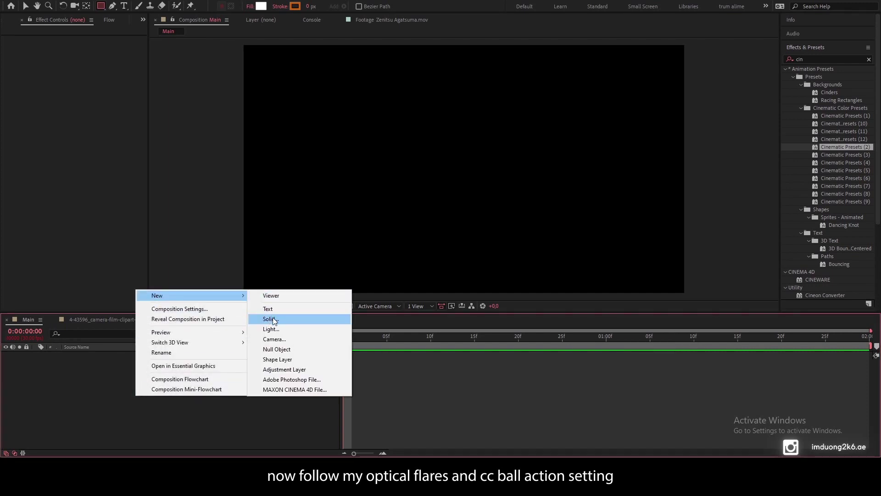
pyautogui.click(275, 319)
pyautogui.write('BG')
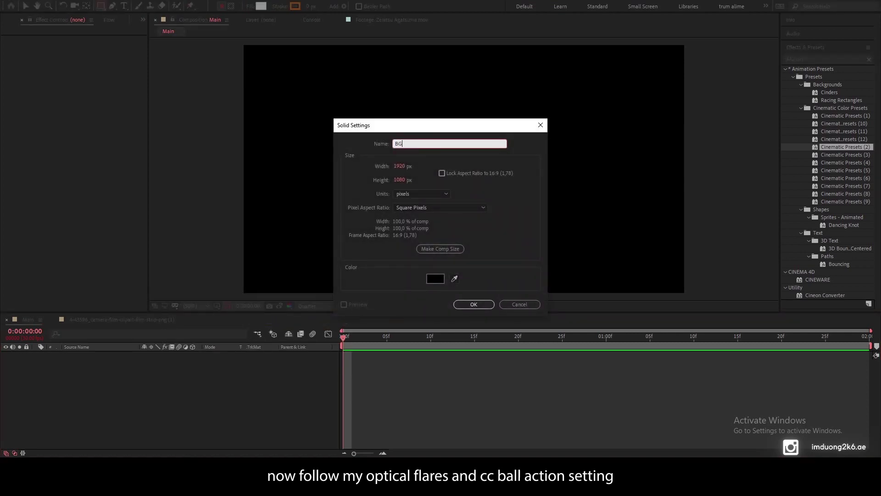
pyautogui.press('Return')
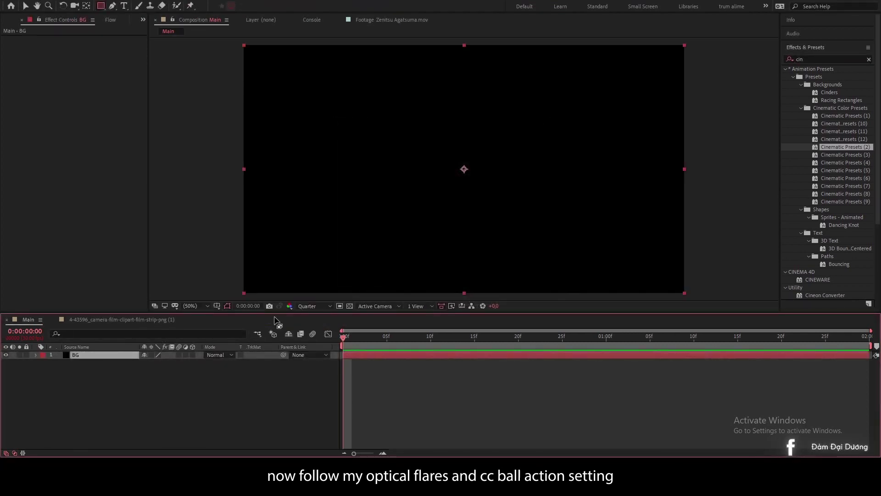
# Step: Apply Optical Flares to the BG solid and centre the flare in the frame
pyautogui.click(831, 59)
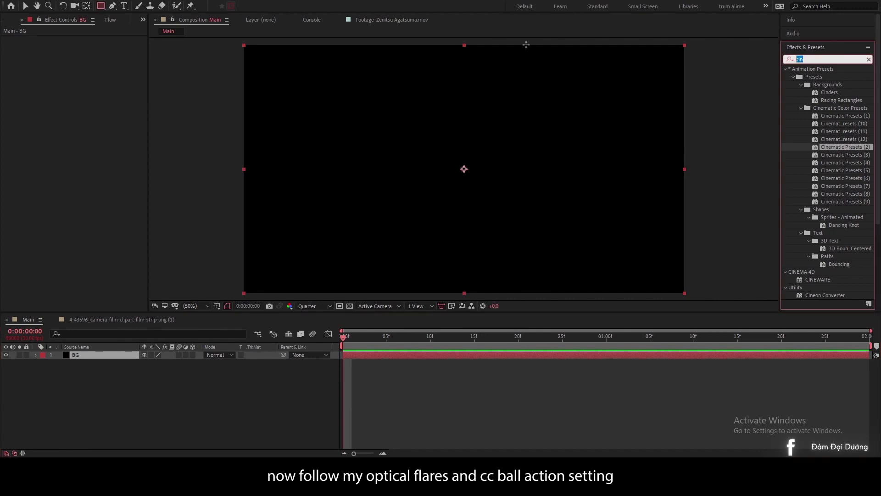
pyautogui.write('optiv')
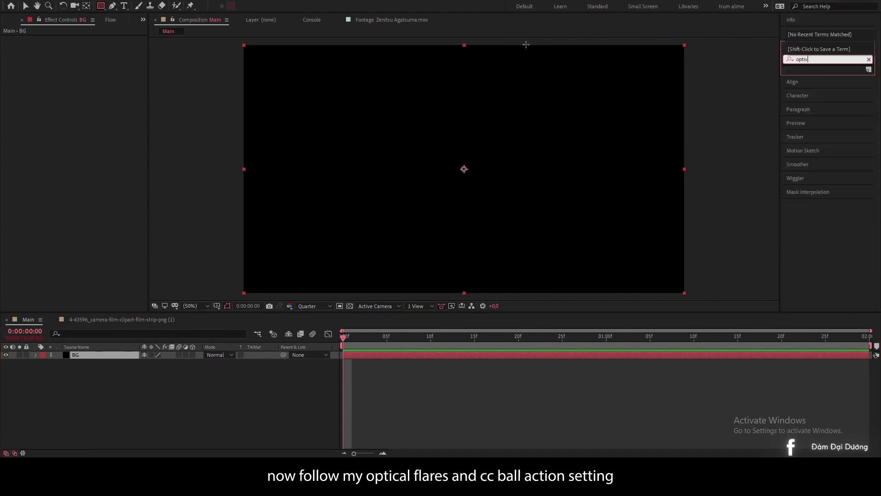
pyautogui.press('BackSpace')
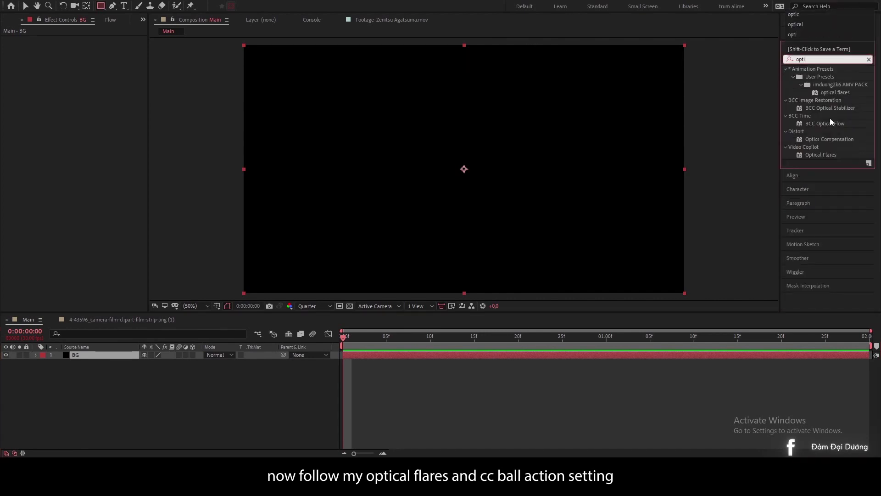
pyautogui.doubleClick(821, 155)
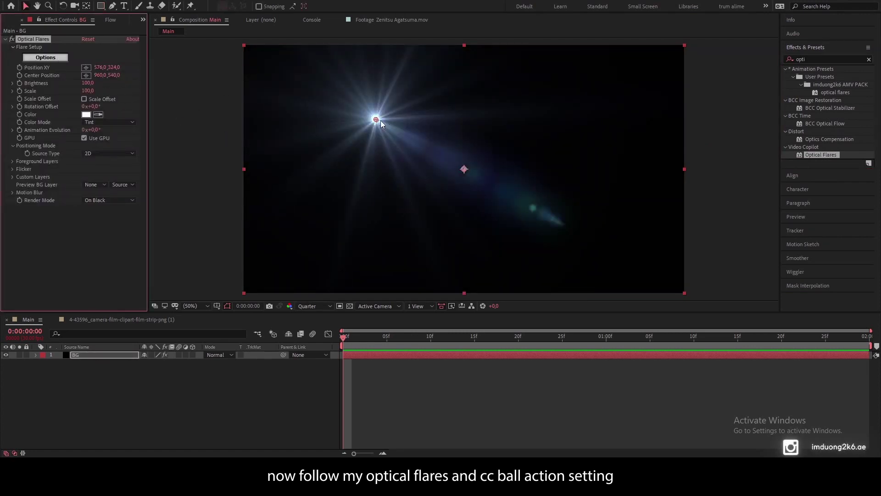
pyautogui.moveTo(381, 120); pyautogui.dragTo(464, 169)
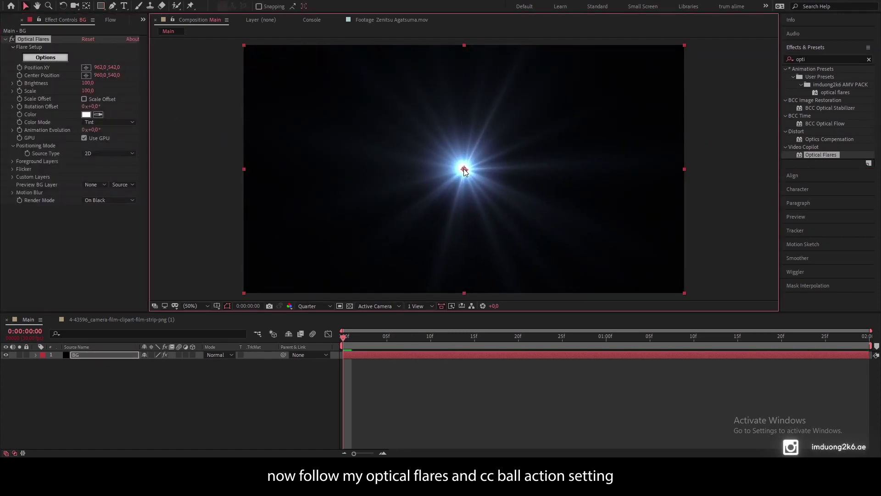
# Step: Clear the Optical Flares lens stack and replace it with Glow objects
pyautogui.click(54, 58)
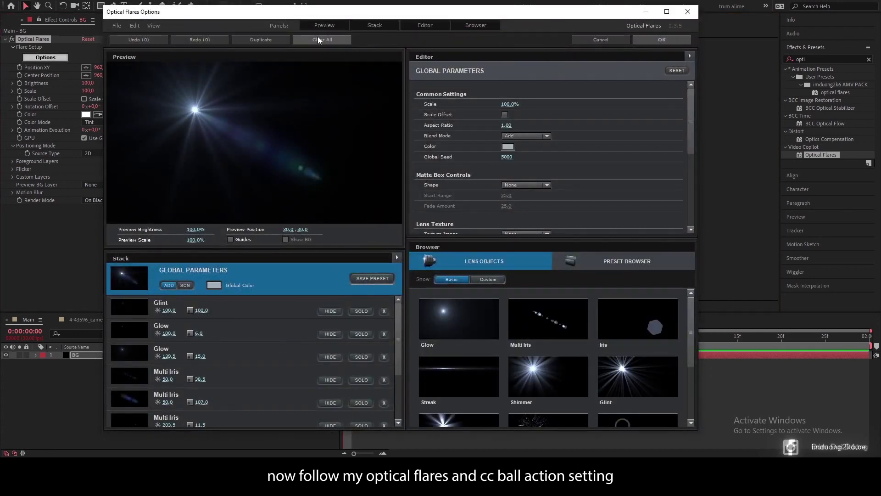
pyautogui.click(318, 39)
pyautogui.click(379, 240)
pyautogui.click(459, 326)
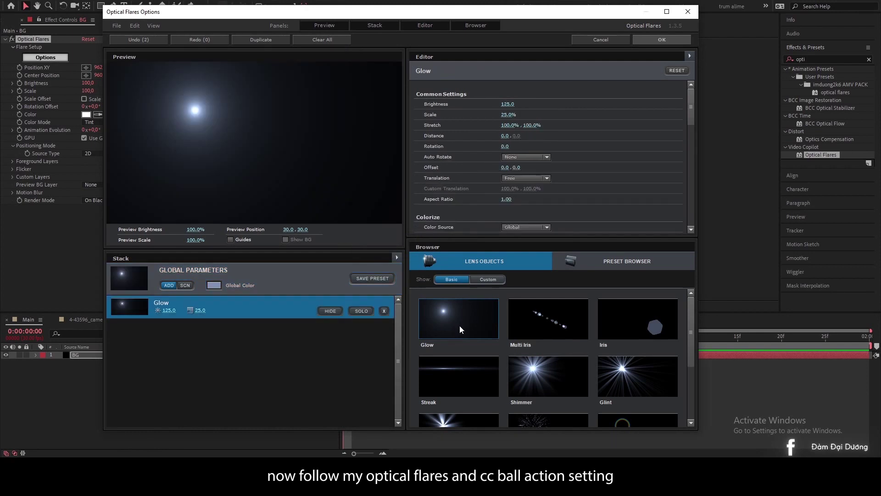
pyautogui.click(459, 326)
pyautogui.click(664, 39)
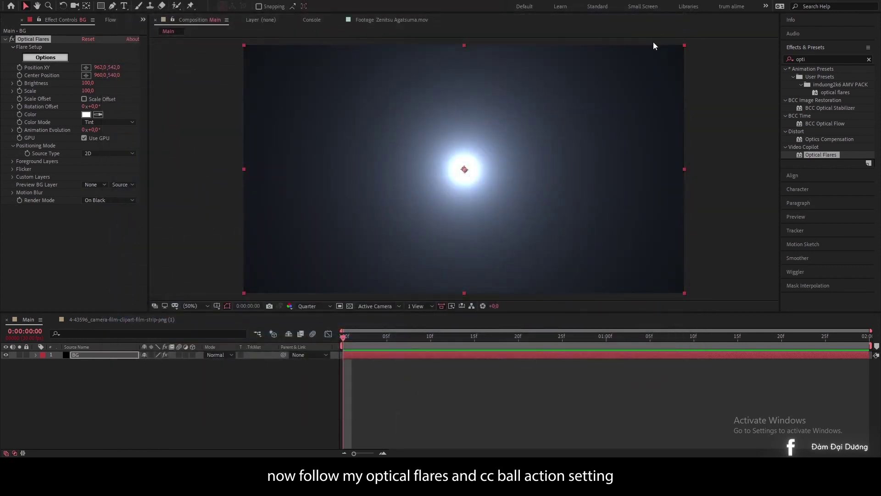
# Step: Set the flare's Brightness to 60 and Scale to 50
pyautogui.click(87, 84)
pyautogui.write('60')
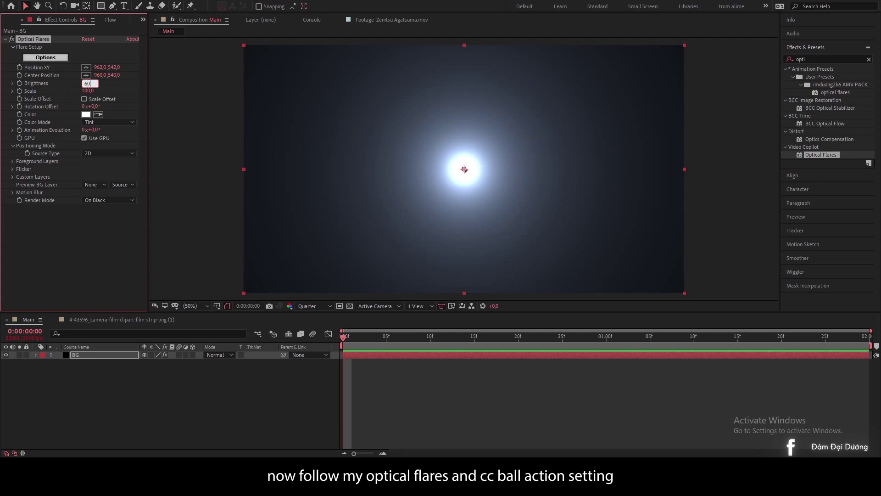
pyautogui.press('Tab')
pyautogui.write('50')
pyautogui.press('Return')
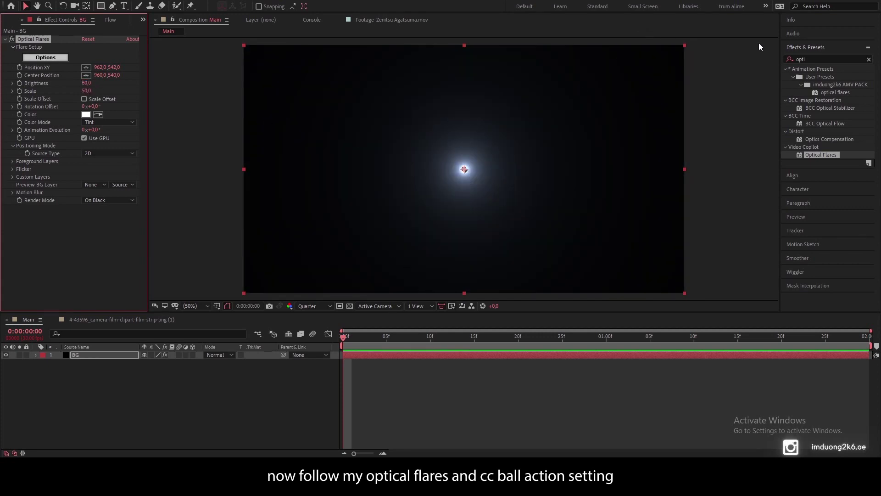
# Step: Search the Effects & Presets list for 'turb'
pyautogui.doubleClick(829, 59)
pyautogui.write('tũ')
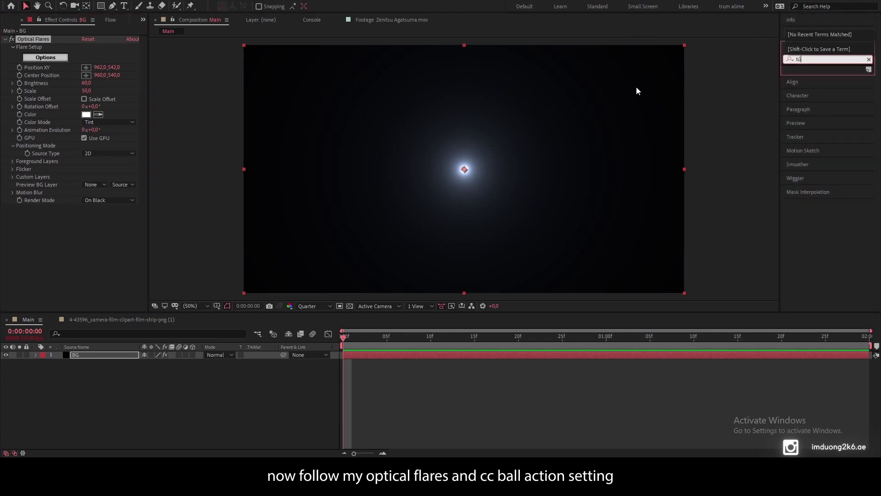
pyautogui.press('BackSpace')
pyautogui.press('BackSpace')
pyautogui.write('urb')
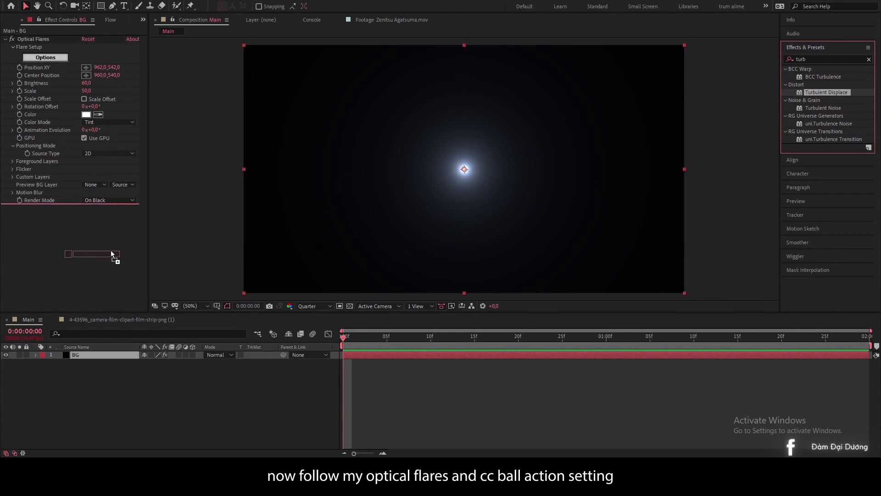
# Step: Add Turbulent Displace to BG with Amount 220, Size 56 and Complexity 6.8
pyautogui.moveTo(843, 92); pyautogui.dragTo(112, 255)
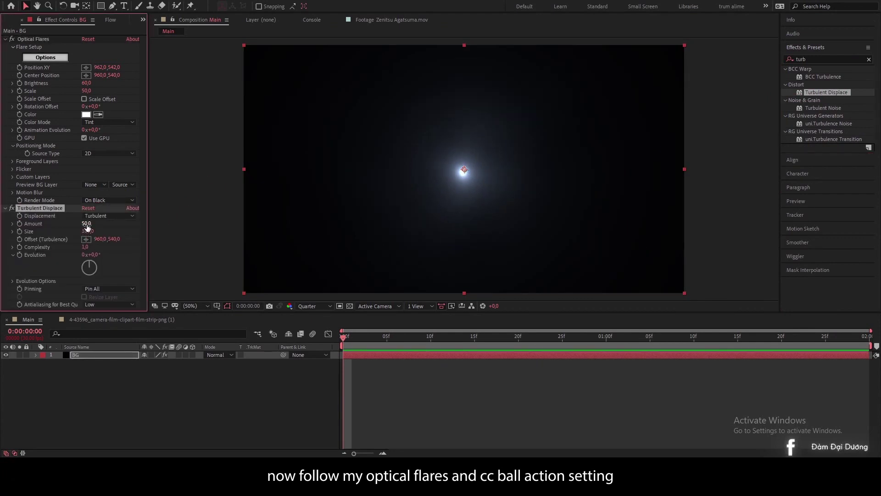
pyautogui.click(86, 224)
pyautogui.write('220')
pyautogui.press('Return')
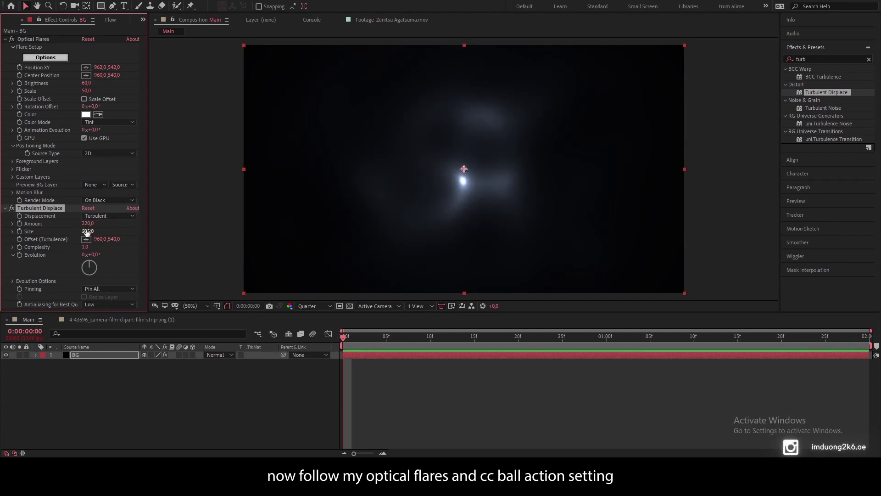
pyautogui.moveTo(88, 231); pyautogui.dragTo(67, 231)
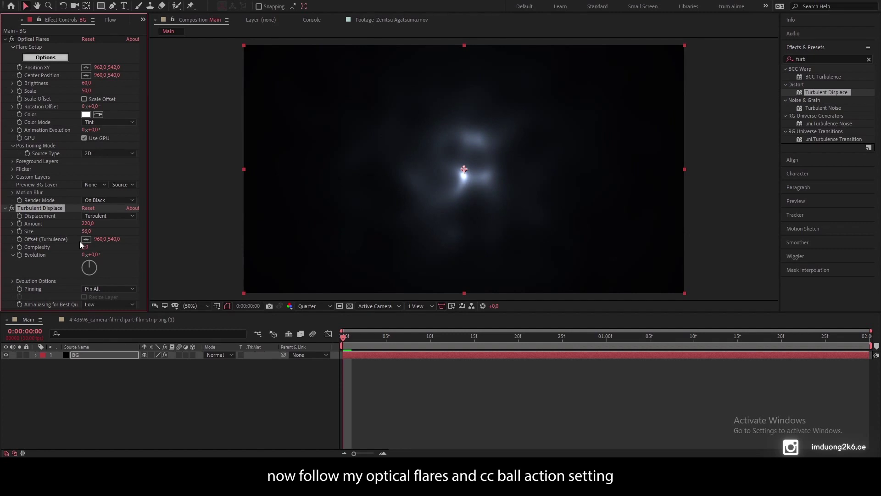
pyautogui.moveTo(84, 247); pyautogui.dragTo(221, 246)
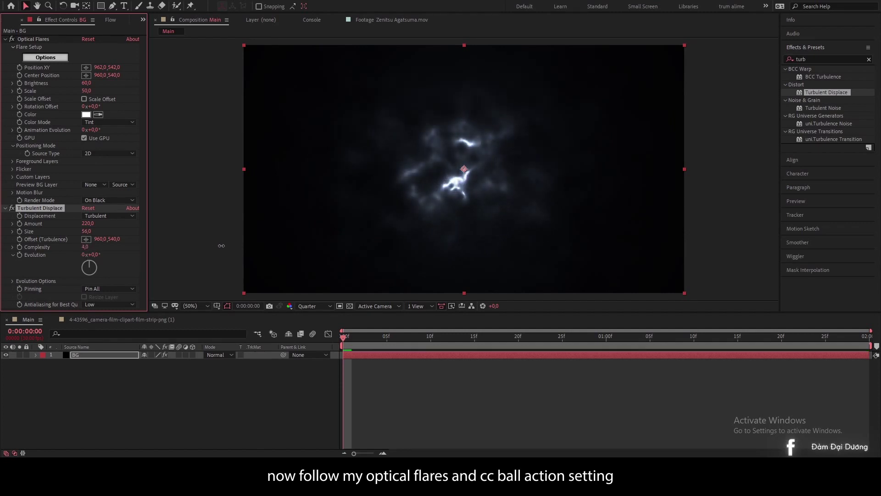
pyautogui.moveTo(224, 245); pyautogui.dragTo(341, 242)
# Step: Deselect BG and set the viewer preview resolution to Full
pyautogui.click(342, 375)
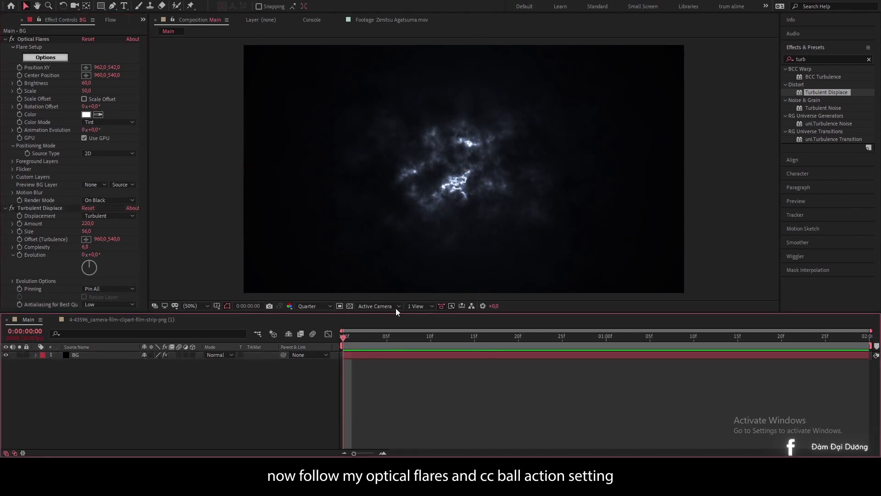
pyautogui.click(313, 301)
pyautogui.click(315, 308)
pyautogui.click(318, 326)
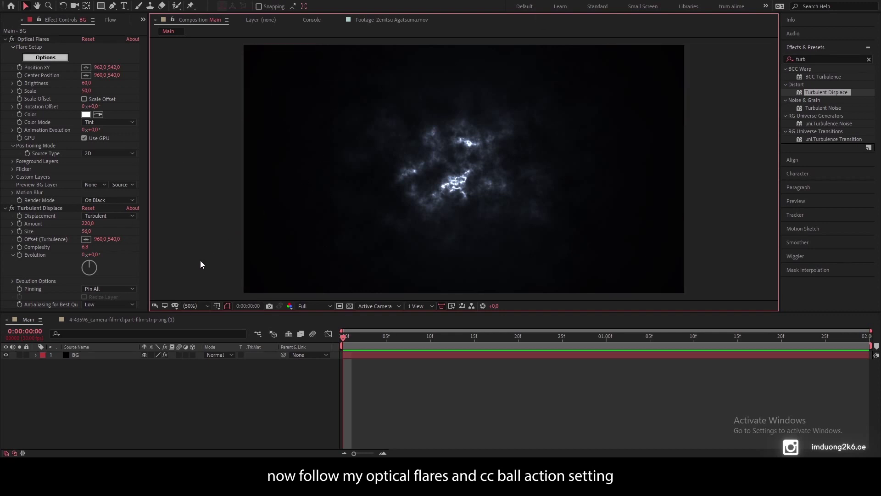
# Step: Create a white full-frame solid named CC Ball Action above BG
pyautogui.rightClick(174, 399)
pyautogui.moveTo(230, 300)
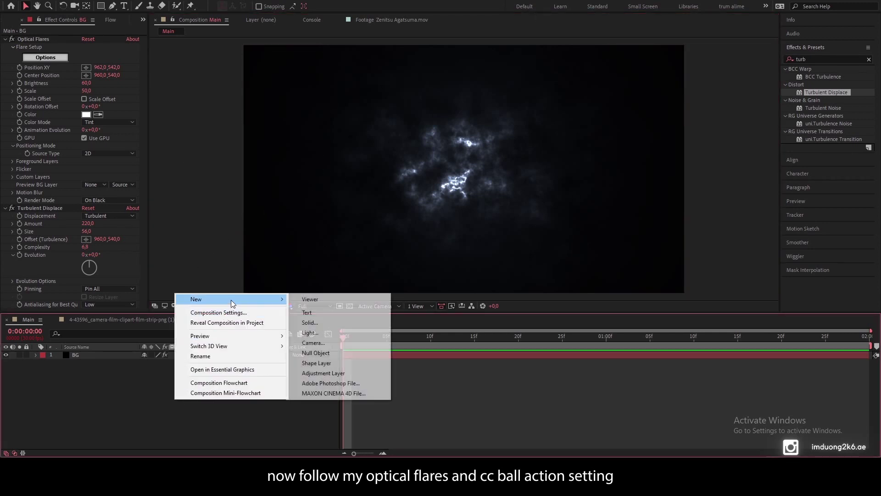
pyautogui.click(305, 326)
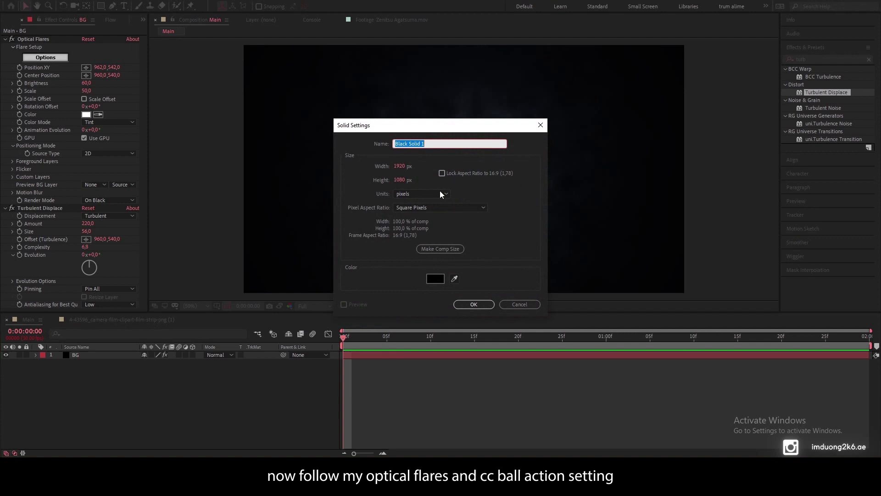
pyautogui.click(434, 278)
pyautogui.click(693, 174)
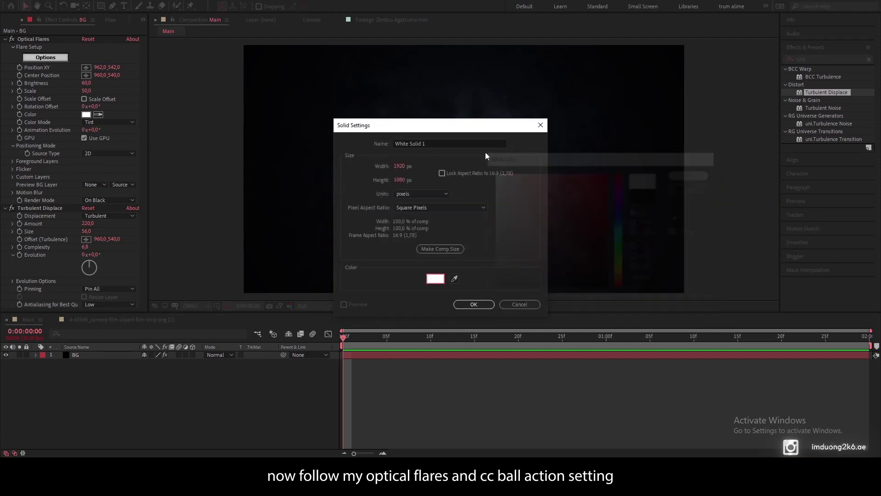
pyautogui.write('CC Ball Ac')
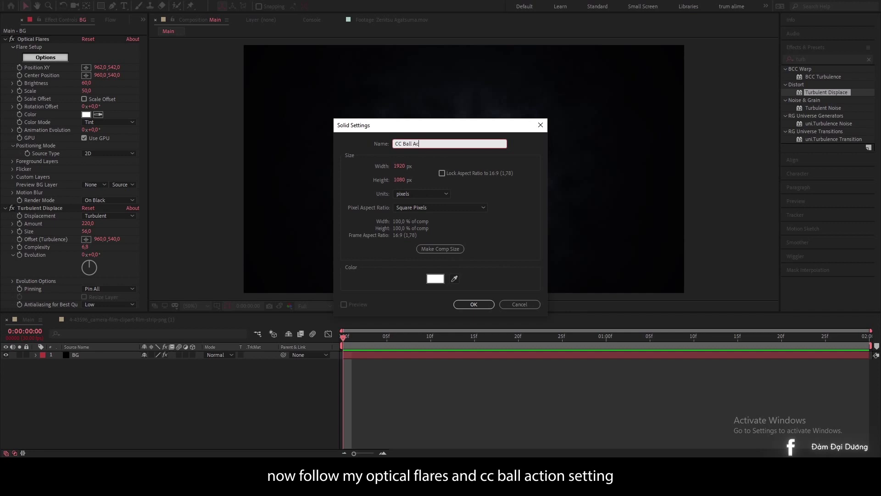
pyautogui.write('on')
pyautogui.press('Return')
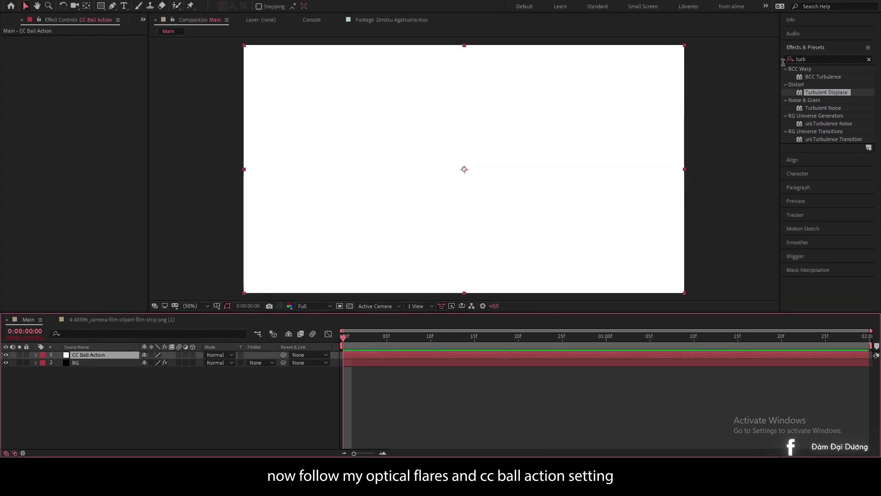
# Step: Apply CC Ball Action to the white solid and raise Scatter to 1024
pyautogui.click(845, 59)
pyautogui.write('c')
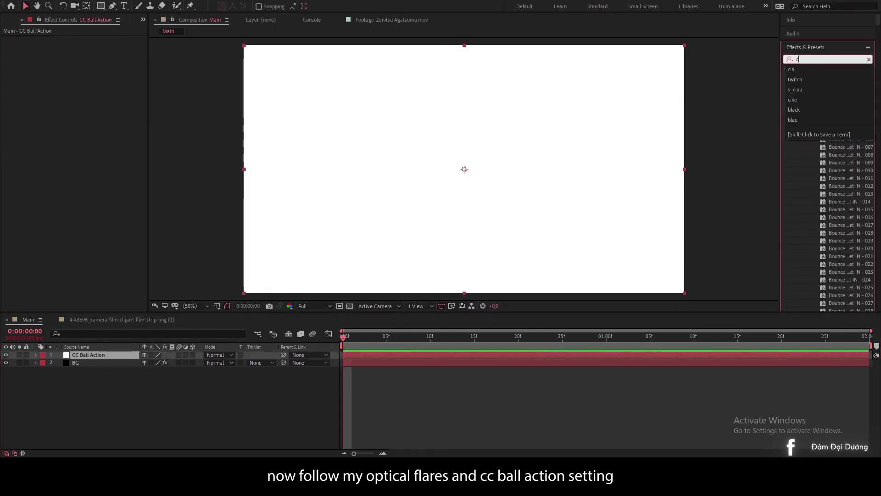
pyautogui.write('c ball')
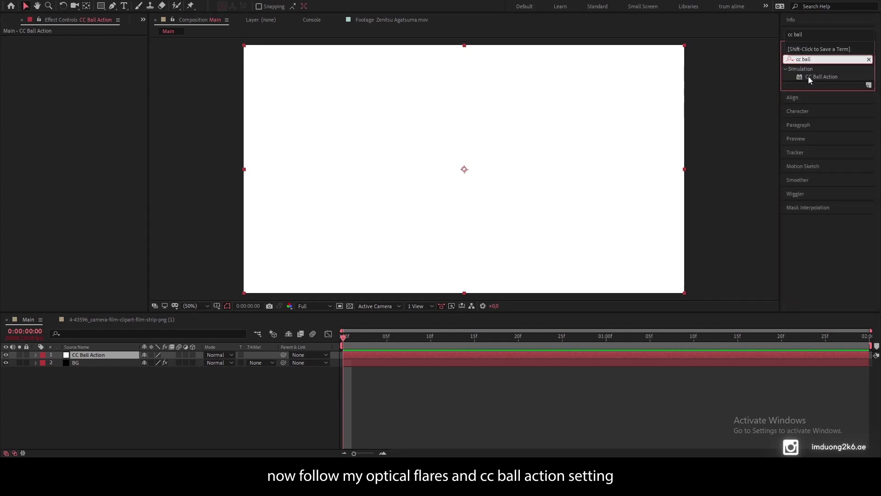
pyautogui.doubleClick(808, 77)
pyautogui.moveTo(85, 47); pyautogui.dragTo(179, 68)
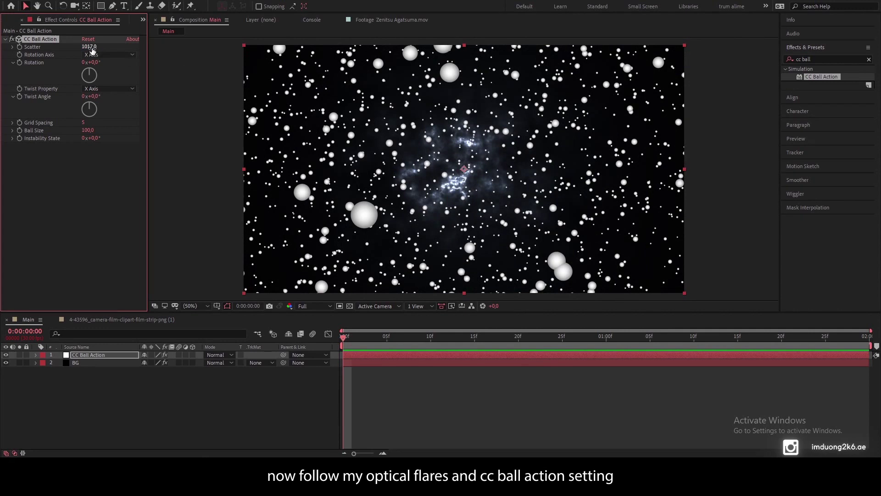
pyautogui.moveTo(93, 50); pyautogui.dragTo(101, 68)
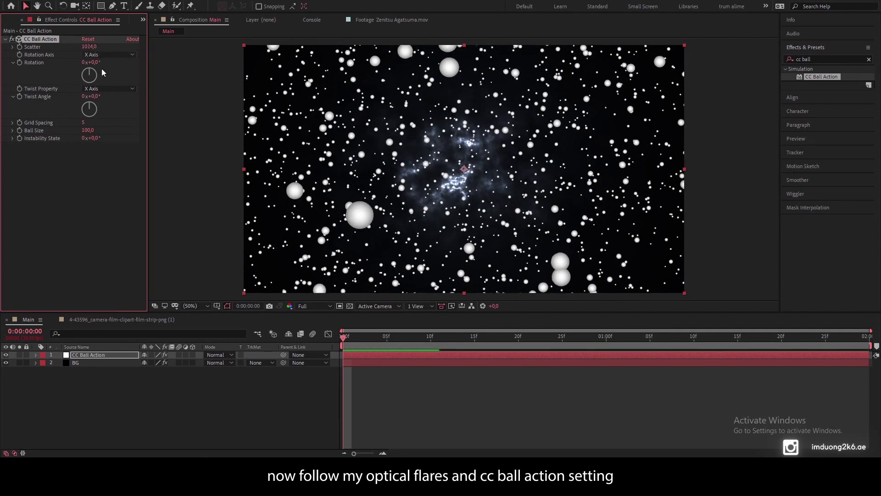
# Step: Set CC Ball Action Grid Spacing to 7 and Ball Size to 45
pyautogui.click(83, 122)
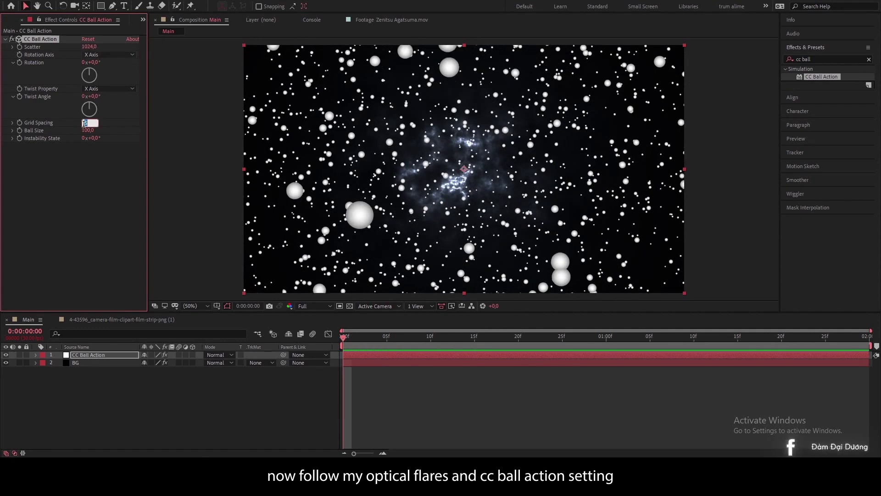
pyautogui.write('5')
pyautogui.press('Return')
pyautogui.click(88, 130)
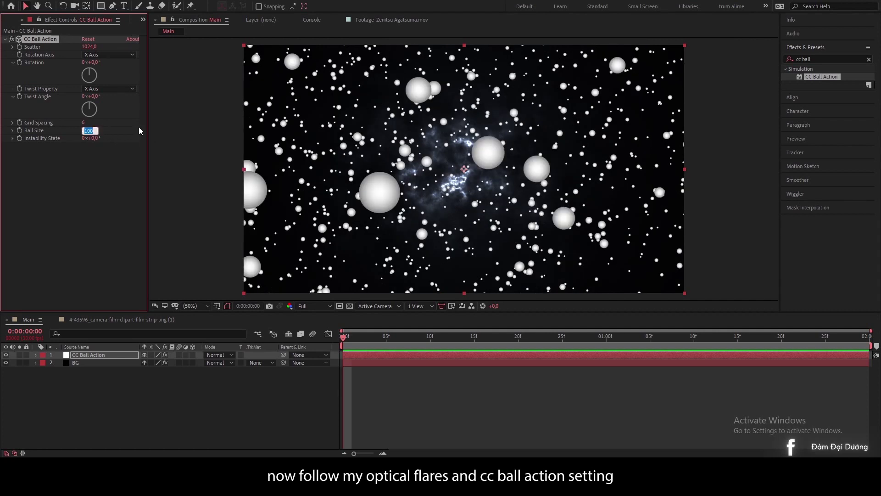
pyautogui.write('45')
pyautogui.press('Return')
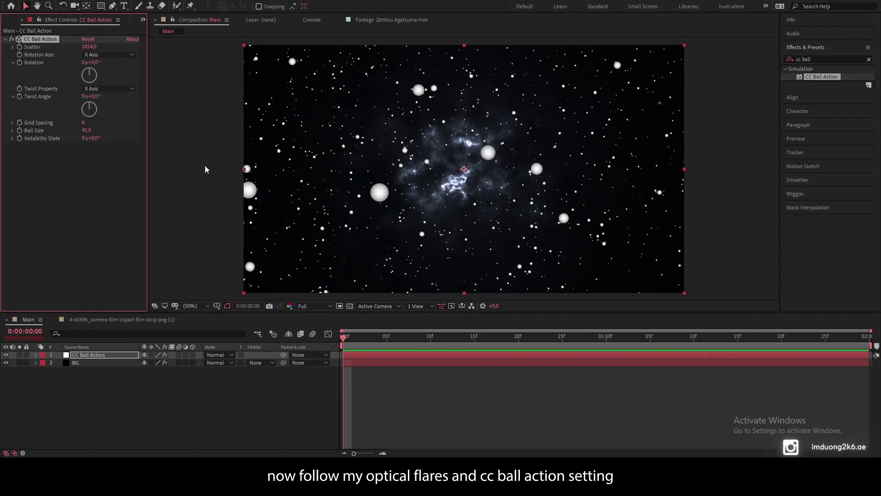
pyautogui.click(84, 123)
pyautogui.write('7')
pyautogui.press('Return')
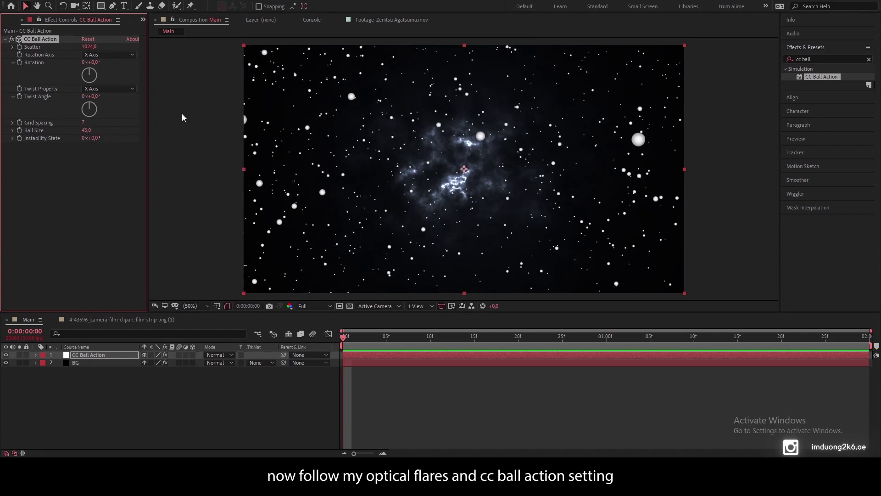
# Step: Fill the balls pure white (FFFFFF) and thin them out with Grid Spacing 11, Ball Size 19
pyautogui.click(808, 59)
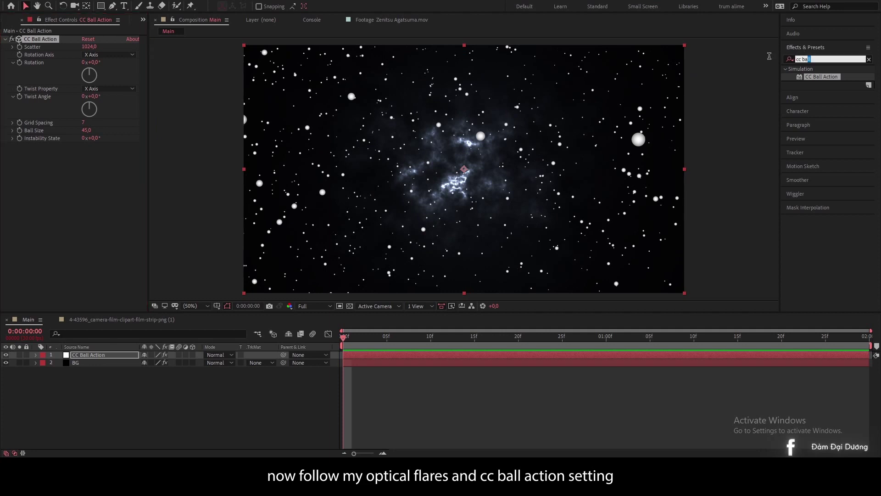
pyautogui.write('fill')
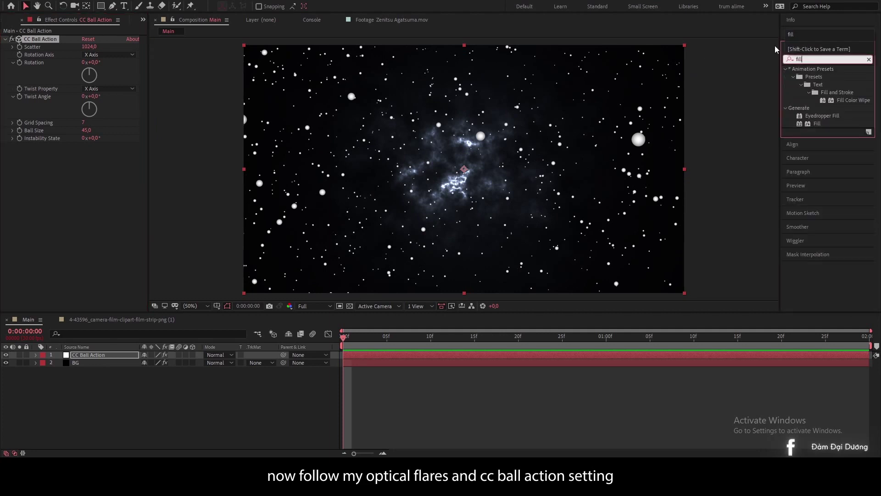
pyautogui.doubleClick(817, 123)
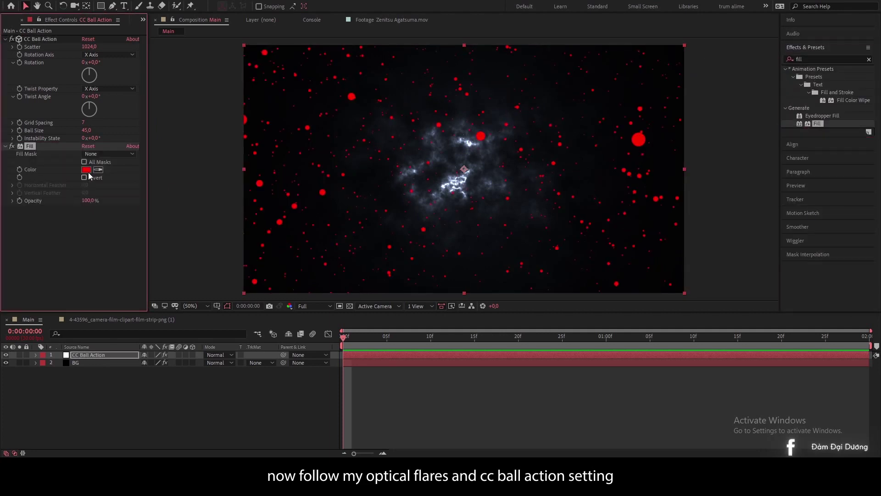
pyautogui.click(86, 170)
pyautogui.write('FFFFFF')
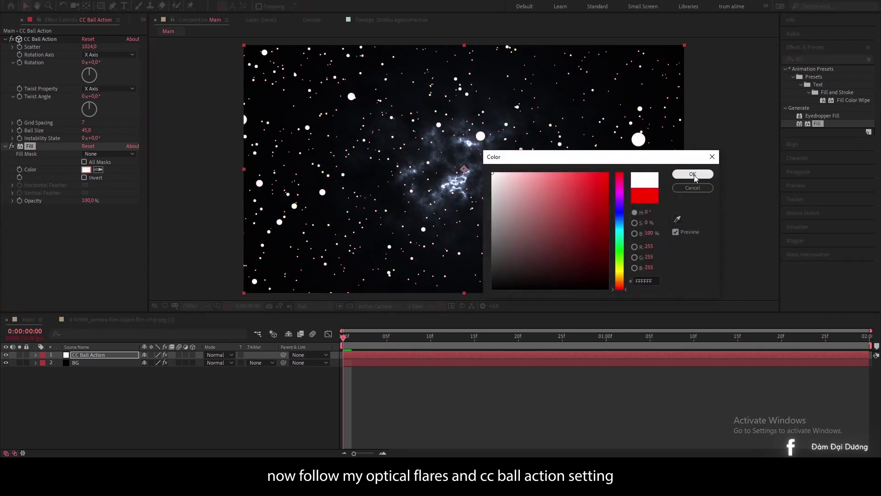
pyautogui.click(692, 174)
pyautogui.moveTo(83, 122); pyautogui.dragTo(74, 131)
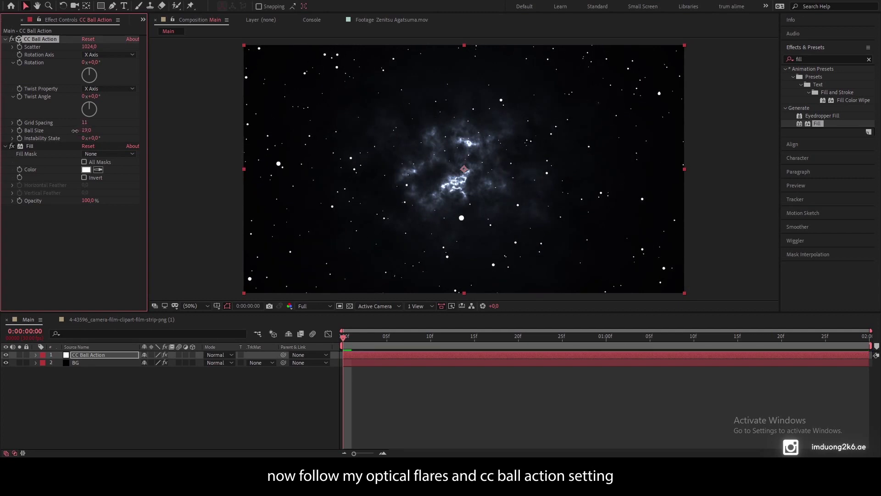
pyautogui.click(815, 59)
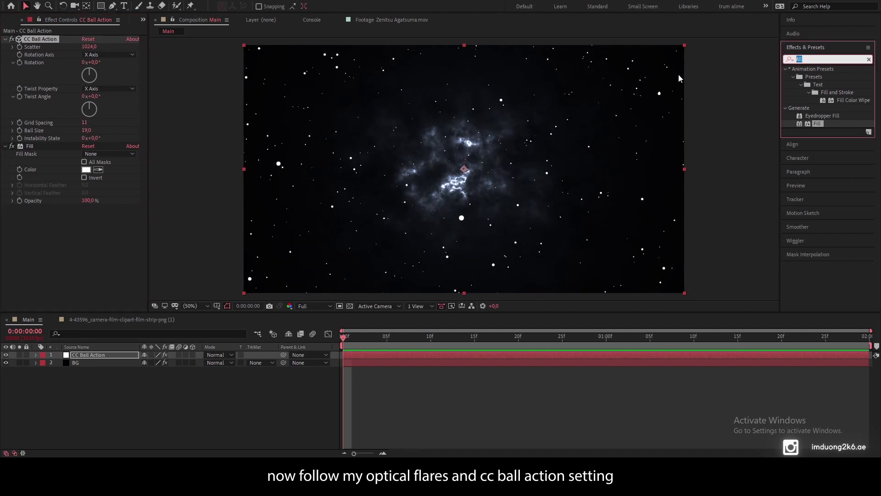
# Step: Add Deep Glow to the CC Ball Action stars with Unmult on, then show the Project panel
pyautogui.write('deep')
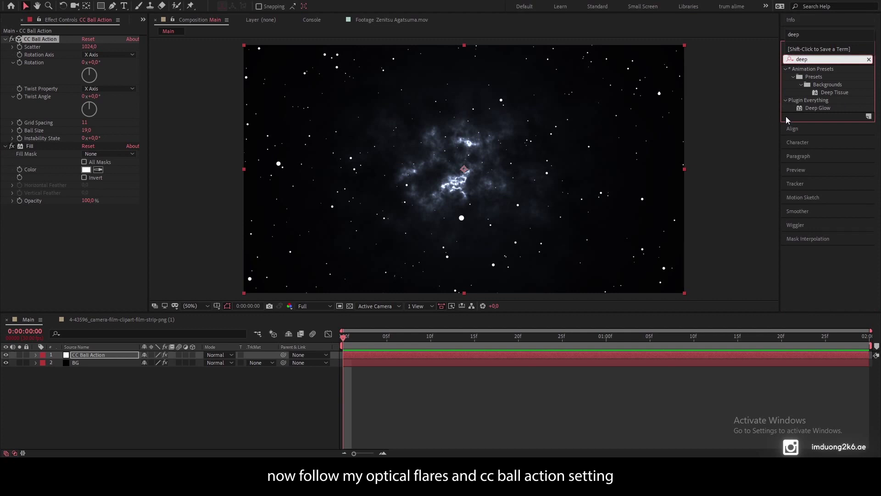
pyautogui.moveTo(817, 107); pyautogui.dragTo(73, 239)
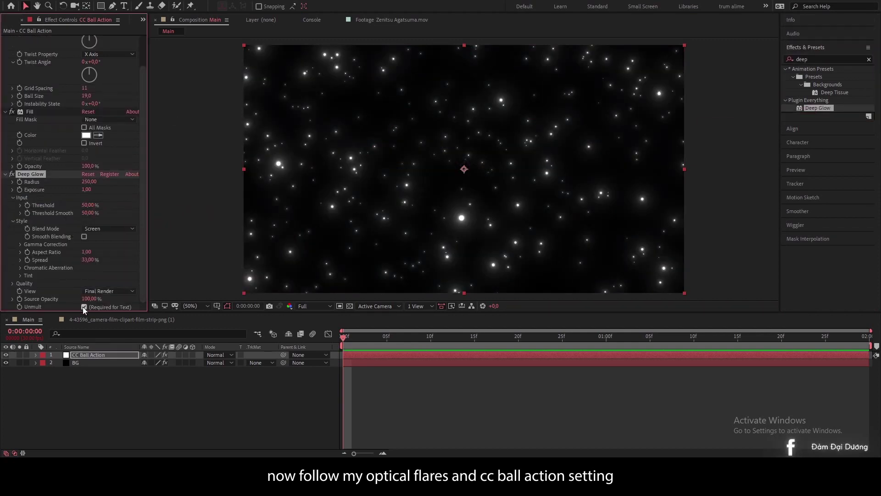
pyautogui.click(197, 419)
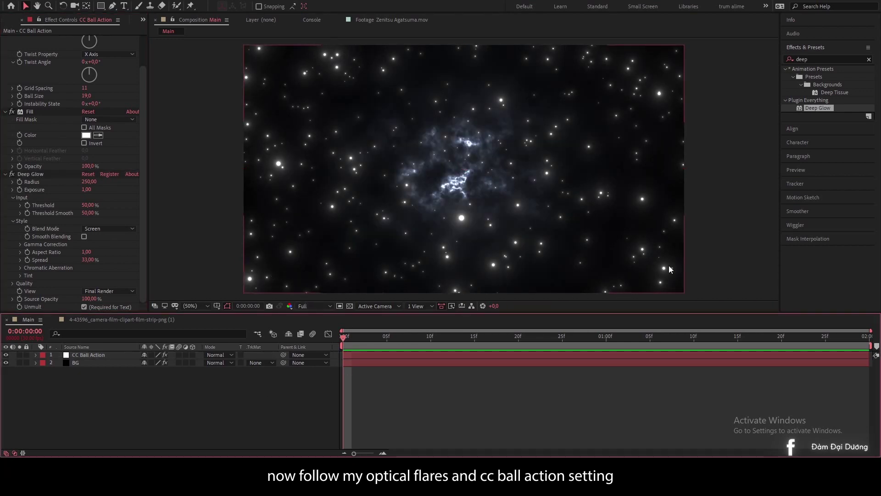
pyautogui.click(5, 21)
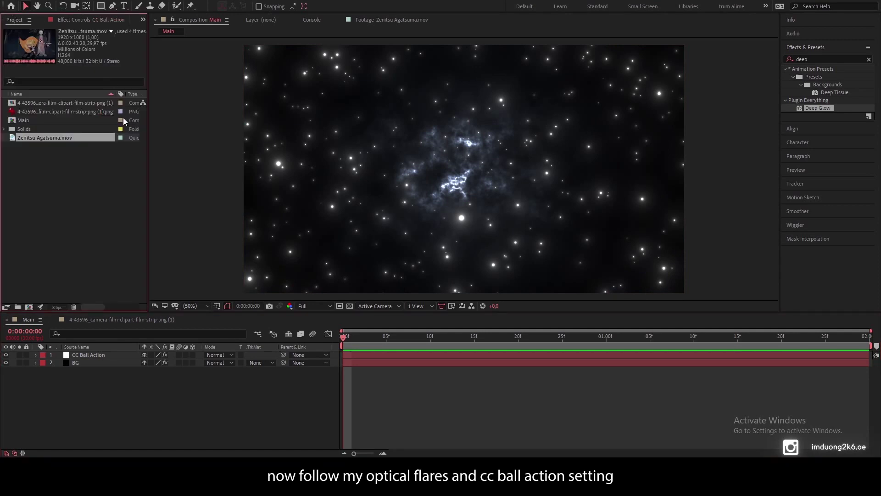
# Step: Place the film-strip comp as the top layer of the Main comp
pyautogui.moveTo(54, 103); pyautogui.dragTo(134, 388)
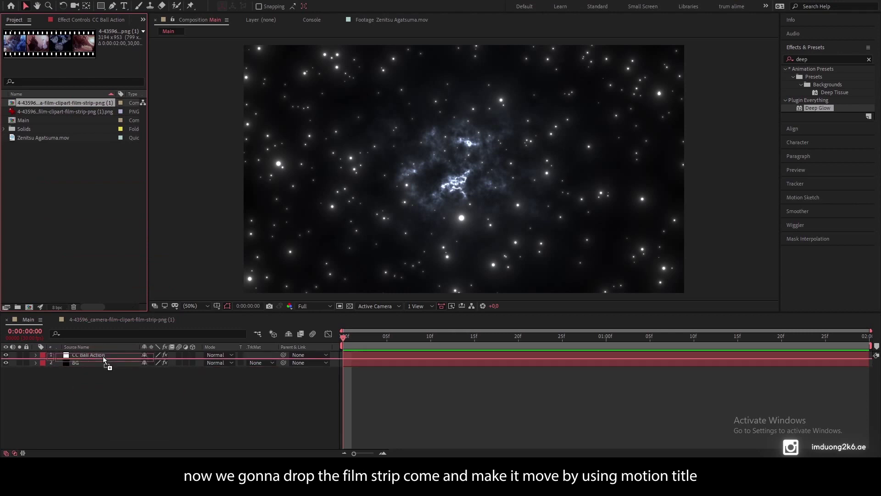
pyautogui.moveTo(134, 388); pyautogui.dragTo(105, 352)
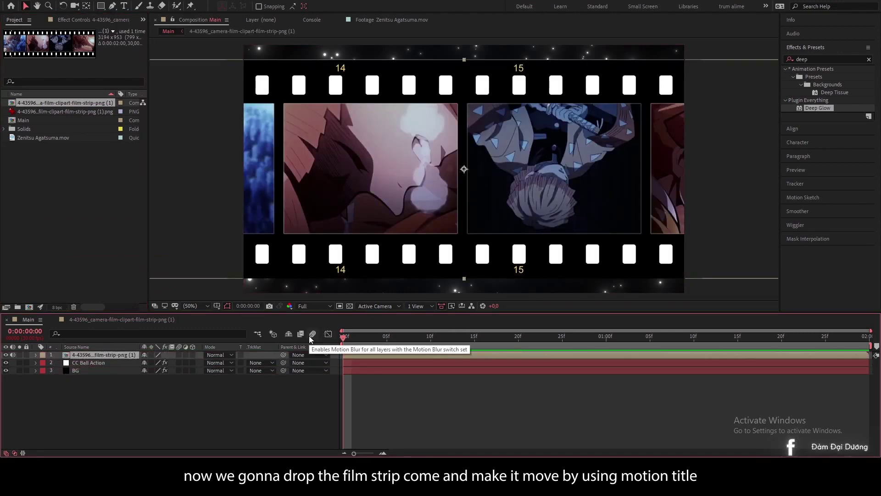
pyautogui.press('s')
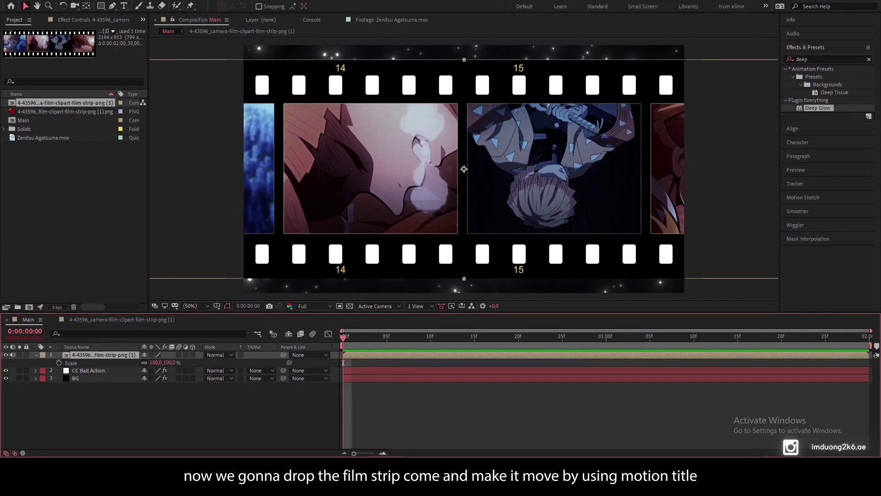
pyautogui.press('p')
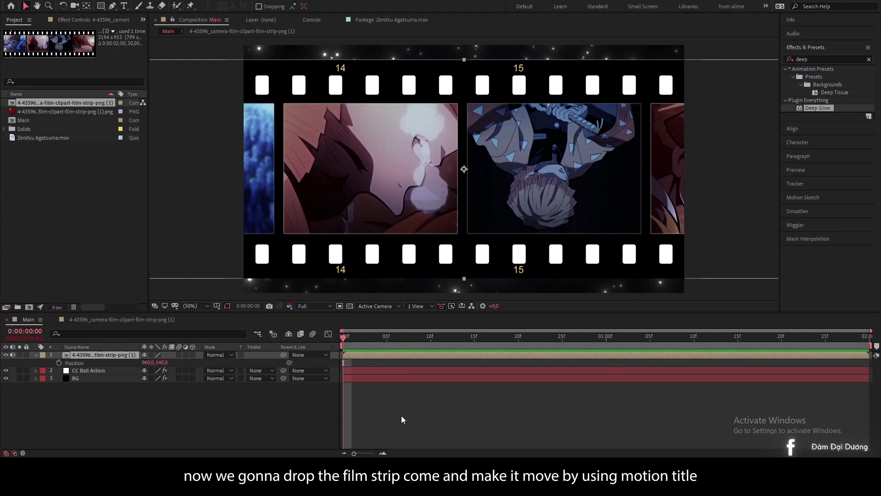
pyautogui.click(129, 356)
pyautogui.press('s')
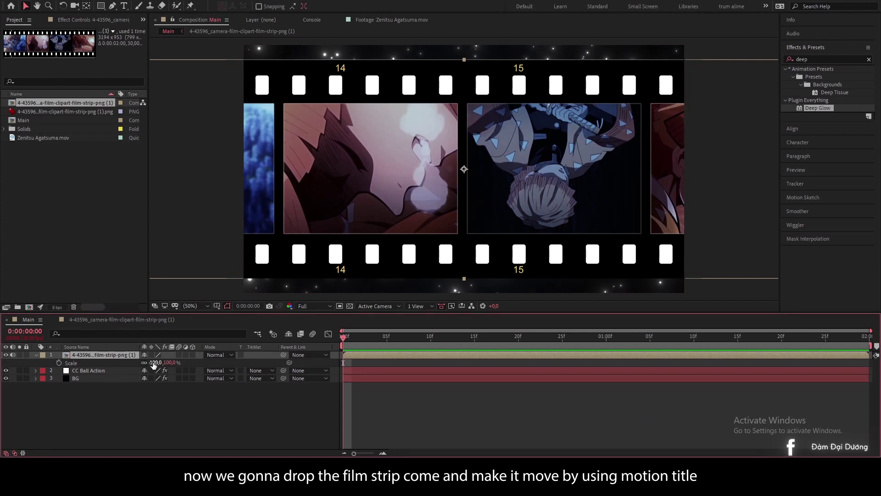
# Step: Scale the film strip layer down to 25% and search the effects for 'motion'
pyautogui.moveTo(155, 363); pyautogui.dragTo(123, 367)
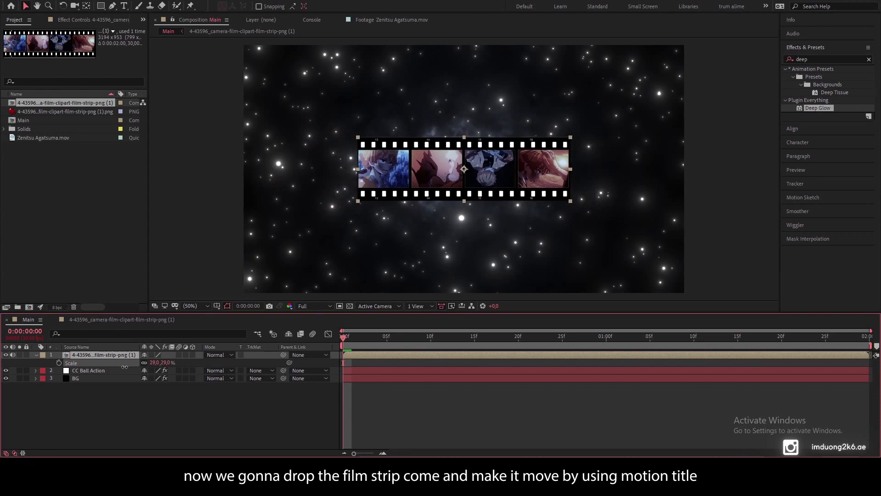
pyautogui.click(155, 363)
pyautogui.write('2')
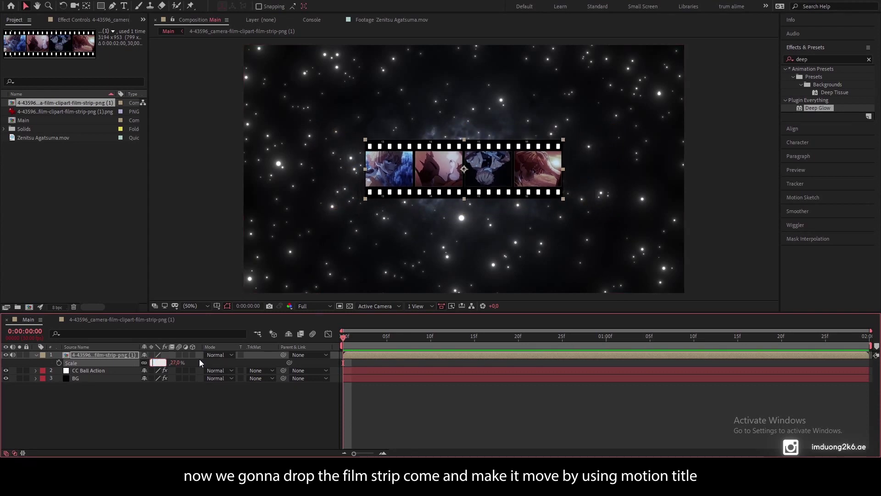
pyautogui.write('5')
pyautogui.press('Return')
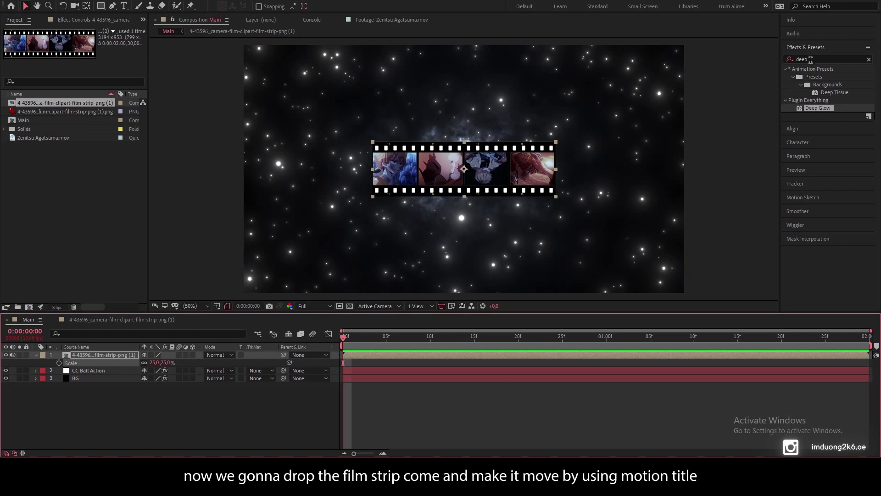
pyautogui.doubleClick(810, 60)
pyautogui.write('motion')
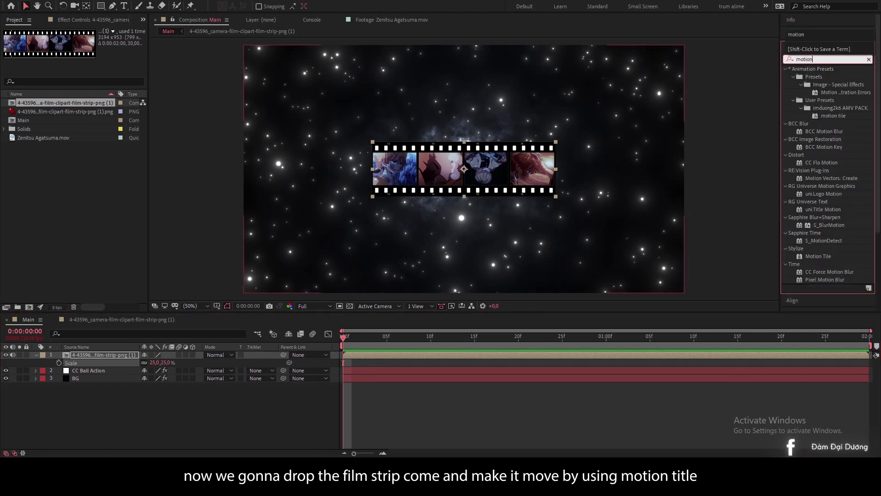
# Step: Apply Motion Tile to the film strip with an Output Width of 600
pyautogui.doubleClick(822, 256)
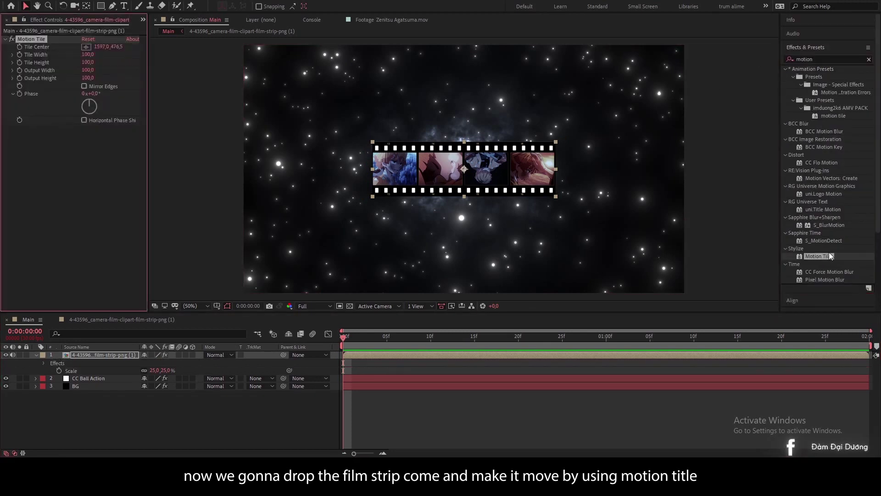
pyautogui.moveTo(87, 71); pyautogui.dragTo(90, 71)
pyautogui.click(90, 71)
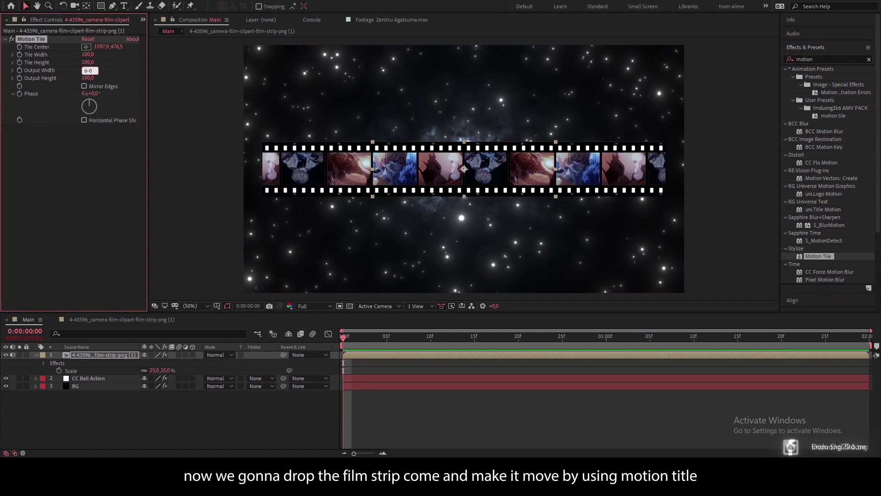
pyautogui.press('BackSpace')
pyautogui.press('BackSpace')
pyautogui.press('Return')
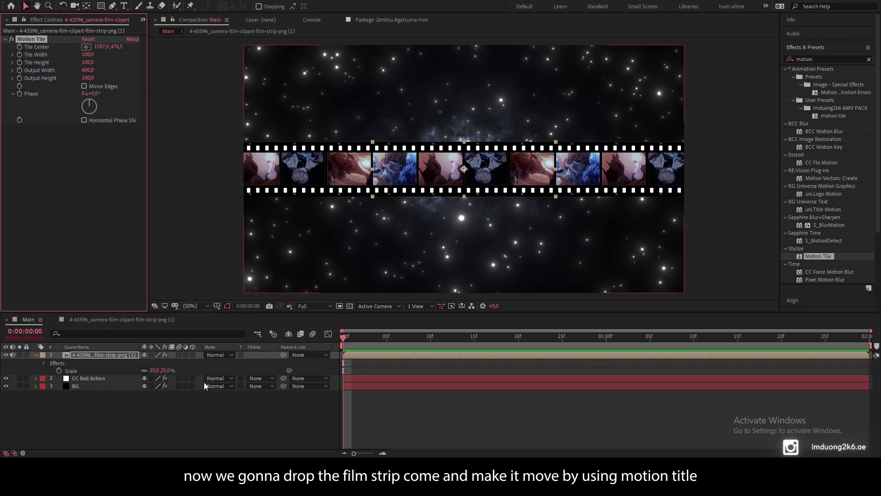
# Step: Scale the film strip layer to 20%
pyautogui.click(154, 370)
pyautogui.write('20')
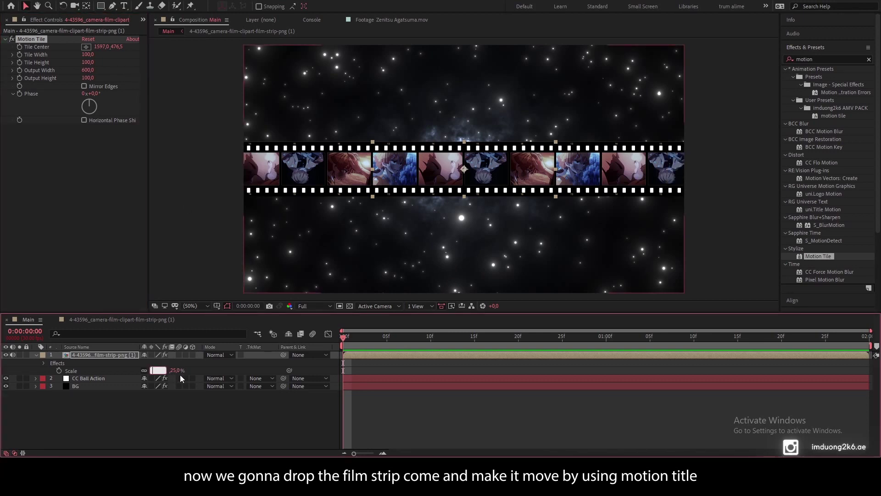
pyautogui.press('Return')
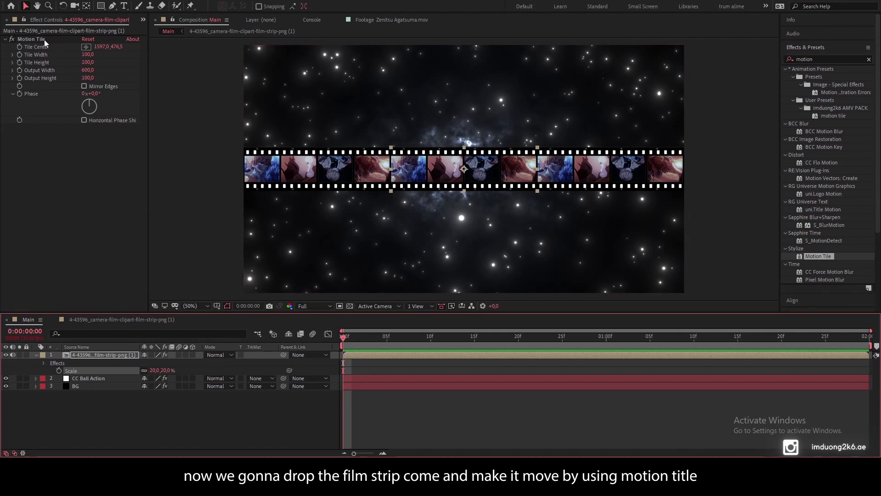
# Step: Keyframe Tile Center with X at 0 and go to the comp's end
pyautogui.click(108, 46)
pyautogui.press('BackSpace')
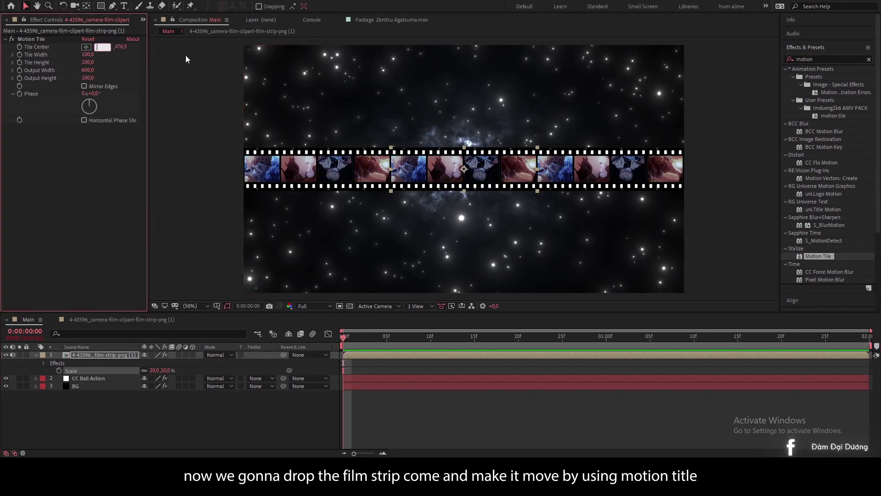
pyautogui.write('0')
pyautogui.press('Return')
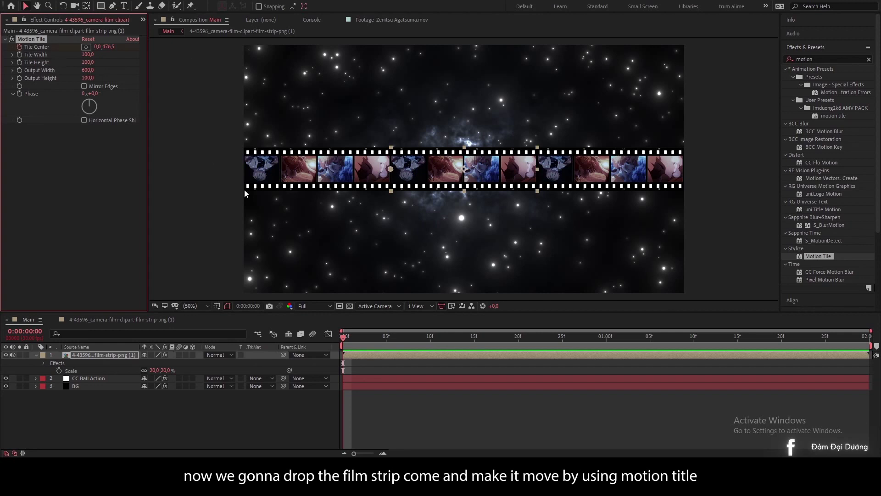
pyautogui.press('u')
pyautogui.moveTo(600, 343); pyautogui.dragTo(861, 338)
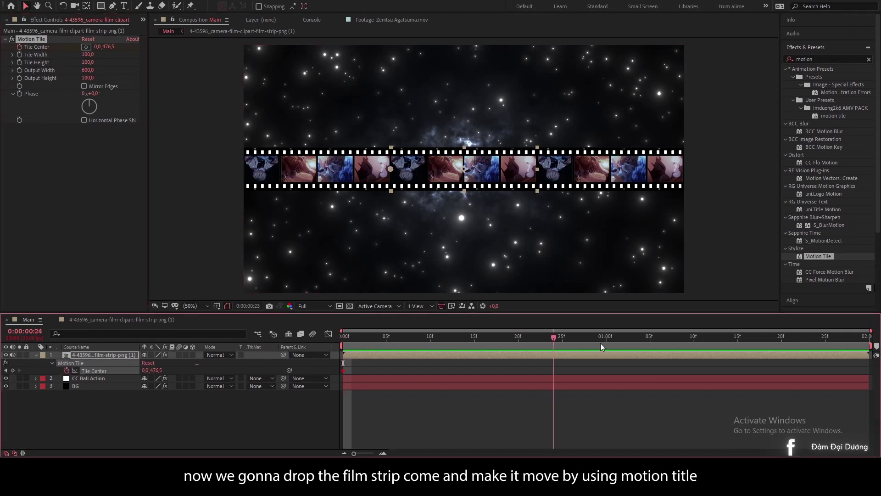
# Step: Add a Tile Center keyframe with X at 10000 on the last frame
pyautogui.click(12, 370)
pyautogui.moveTo(145, 370); pyautogui.dragTo(640, 390)
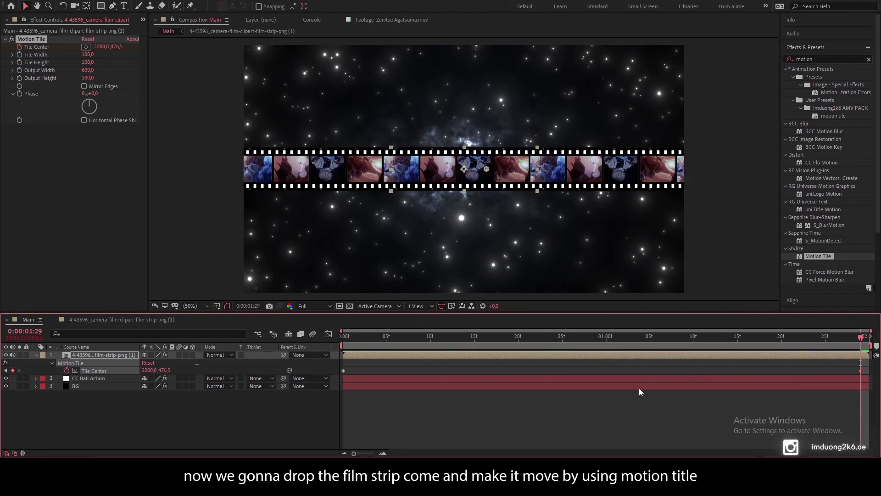
pyautogui.click(150, 370)
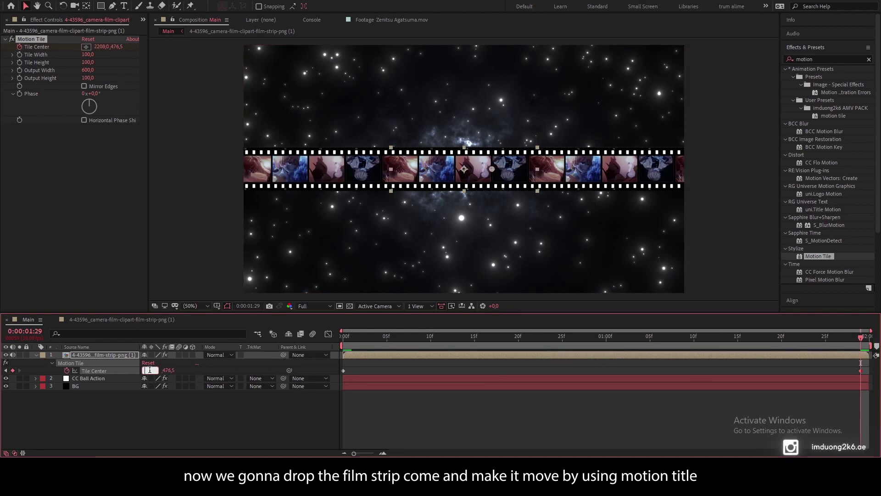
pyautogui.write('10000')
pyautogui.press('Return')
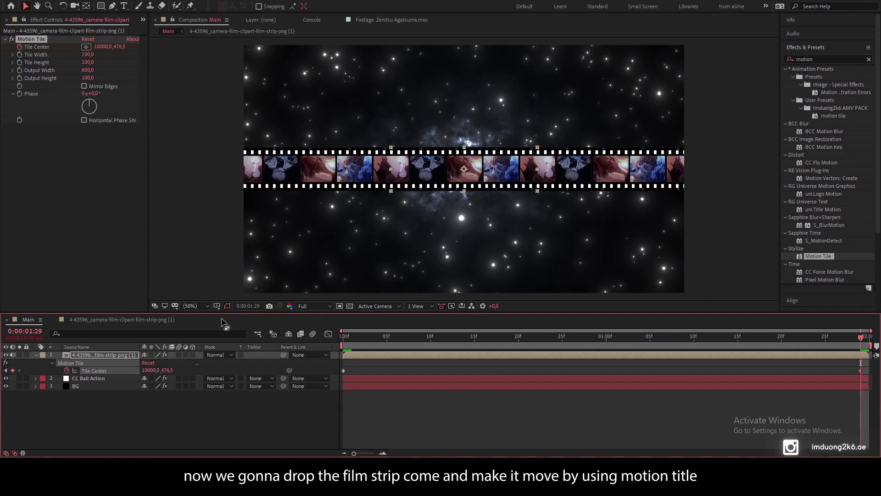
pyautogui.moveTo(861, 370); pyautogui.dragTo(869, 370)
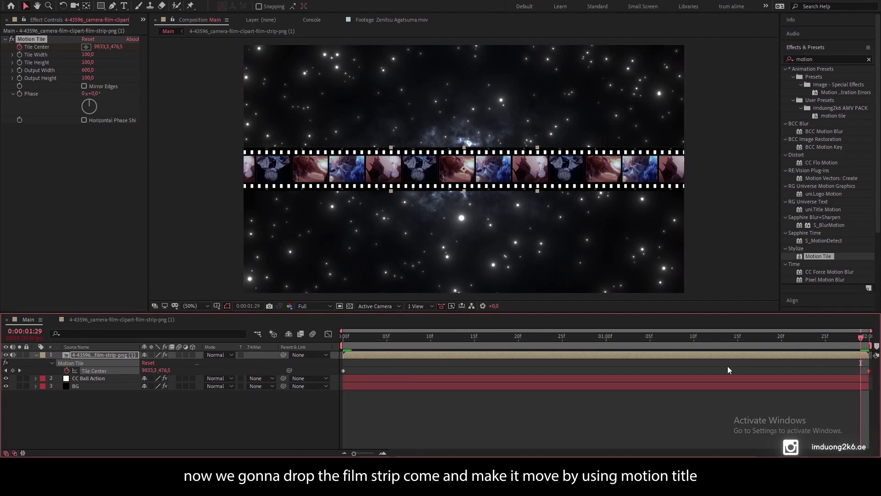
# Step: Enable comp and layer motion blur, then preview the sliding strip at Quarter resolution
pyautogui.click(314, 334)
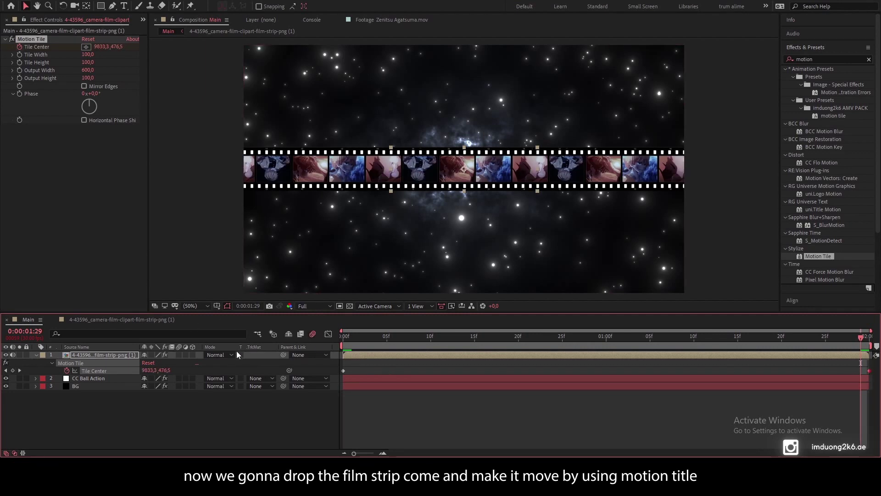
pyautogui.click(178, 354)
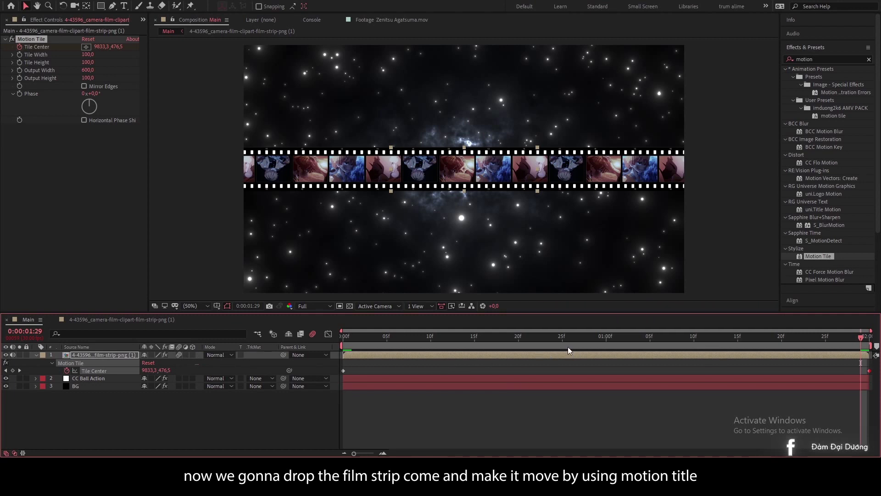
pyautogui.moveTo(459, 339); pyautogui.dragTo(334, 346)
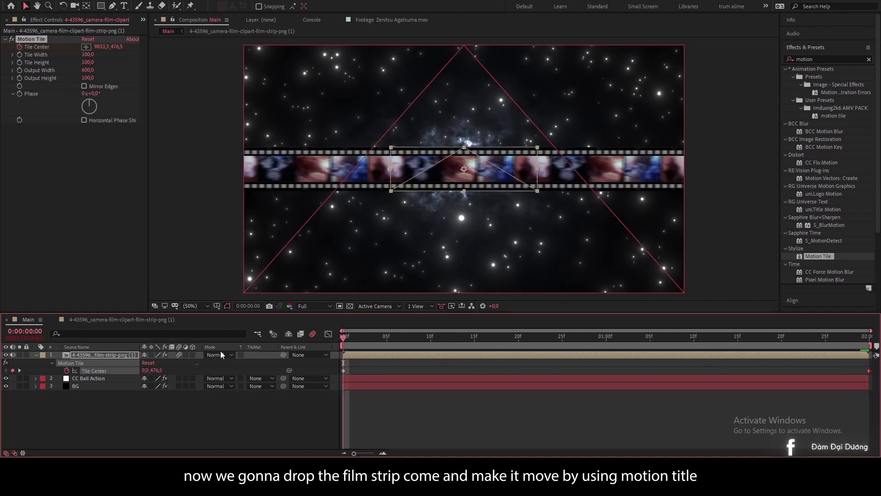
pyautogui.click(304, 306)
pyautogui.click(323, 359)
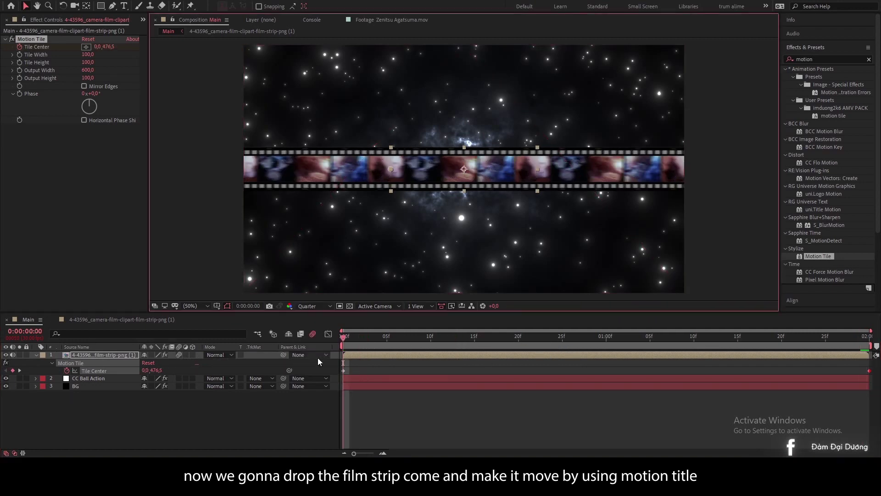
pyautogui.click(268, 399)
pyautogui.press('space')
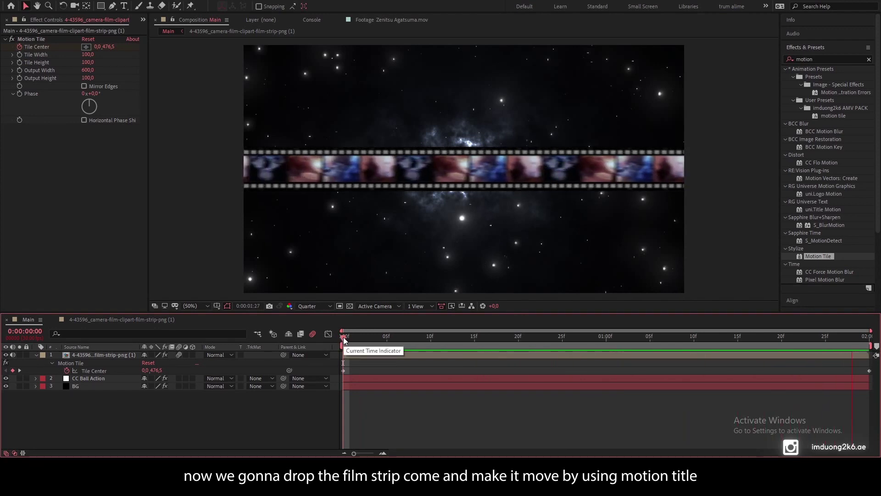
pyautogui.press('space')
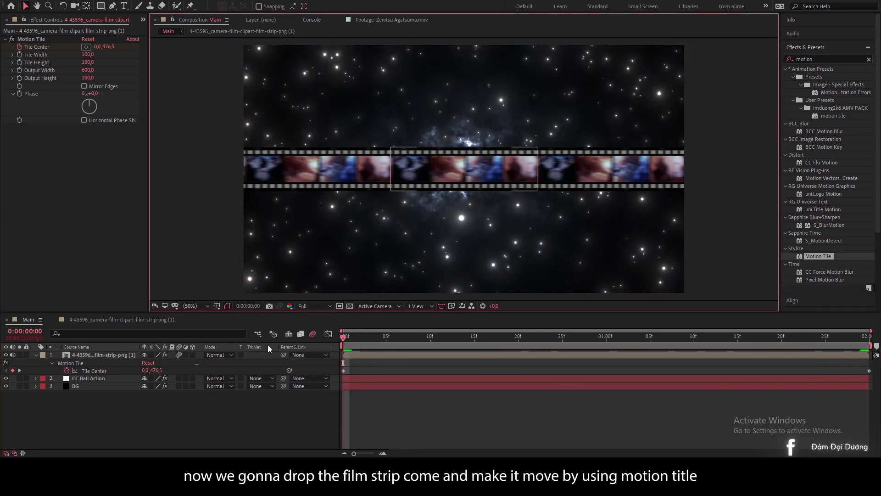
# Step: Add a new camera and a Null Object layer to the Main comp
pyautogui.rightClick(138, 430)
pyautogui.moveTo(219, 329)
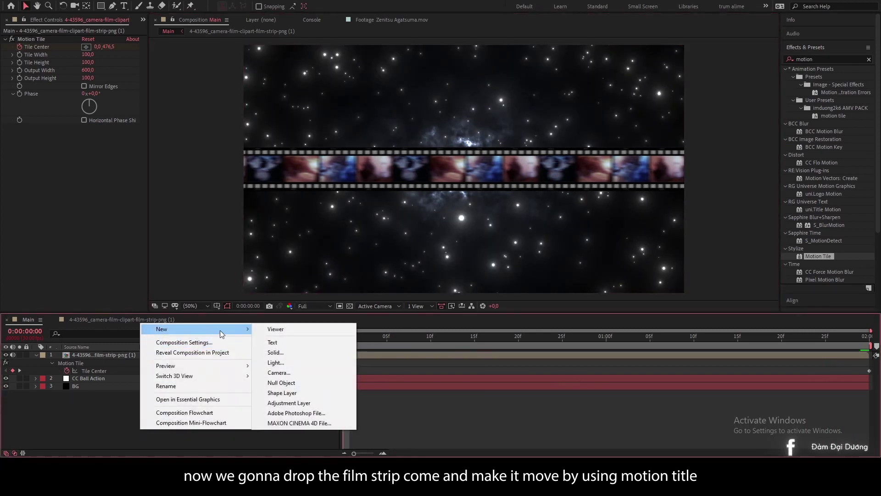
pyautogui.click(287, 373)
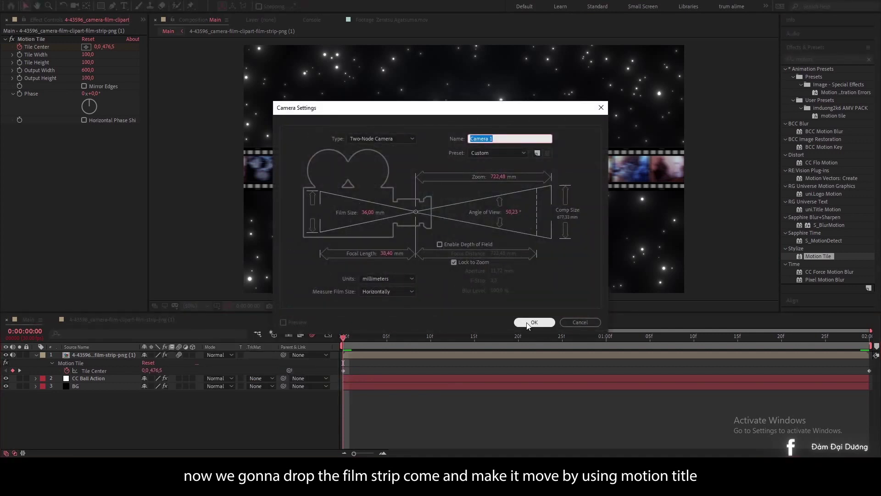
pyautogui.click(528, 323)
pyautogui.rightClick(179, 425)
pyautogui.moveTo(230, 323)
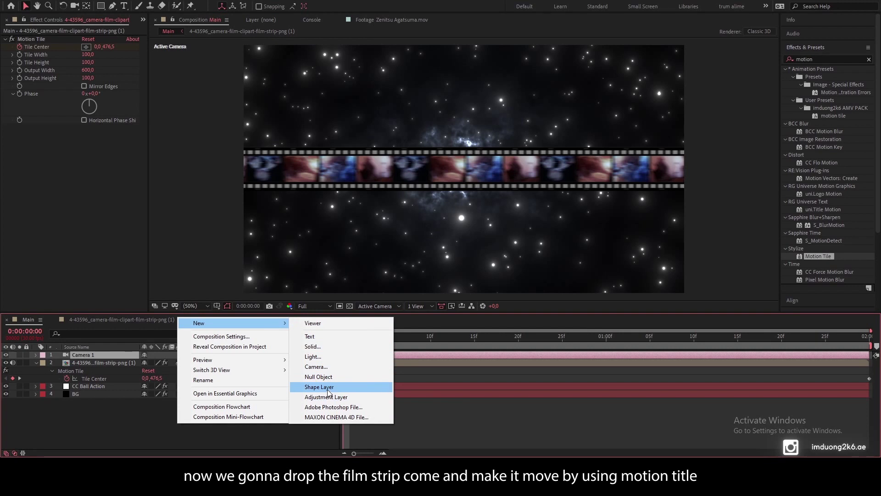
pyautogui.click(328, 377)
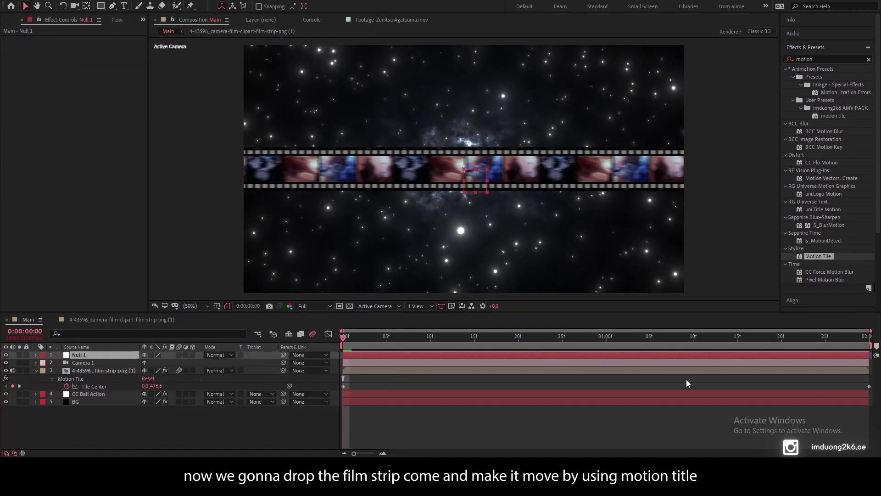
# Step: Make the film strip a 3D layer and parent Camera 1 to Null 1
pyautogui.click(252, 360)
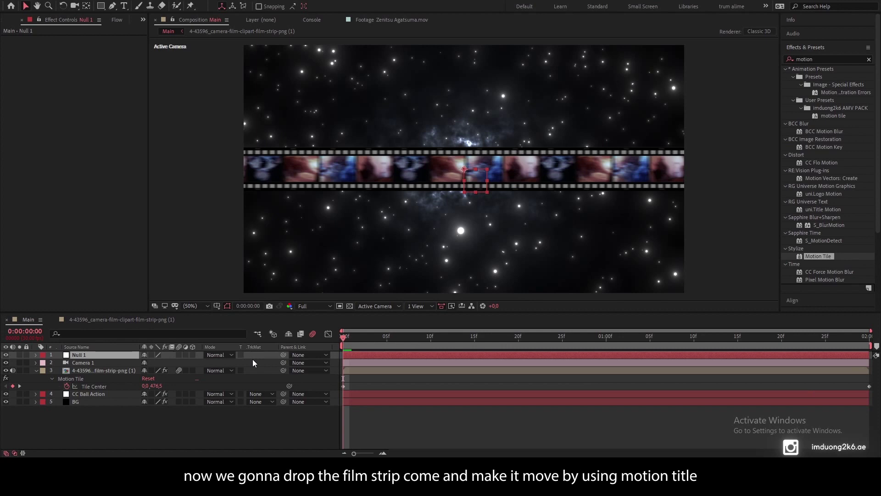
pyautogui.click(107, 370)
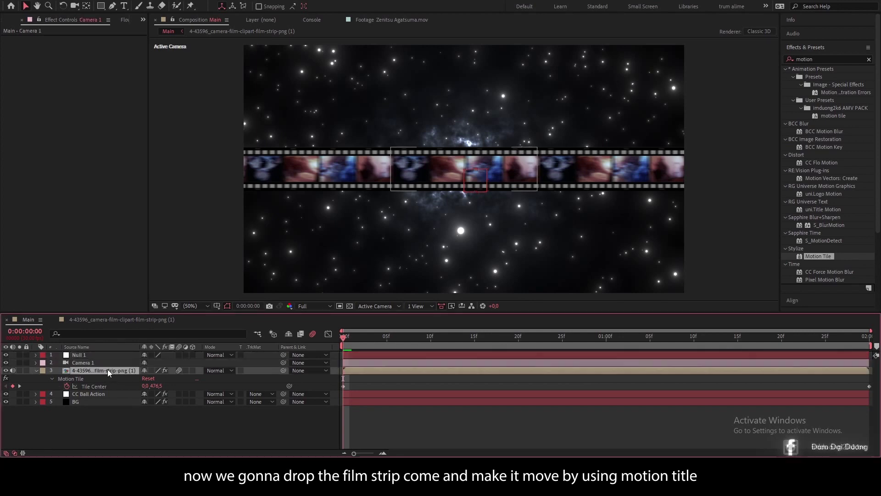
pyautogui.click(192, 371)
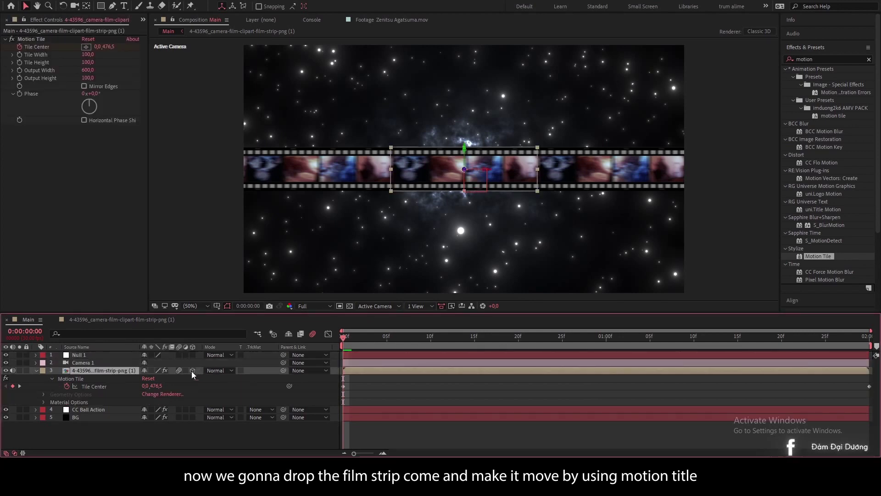
pyautogui.click(99, 363)
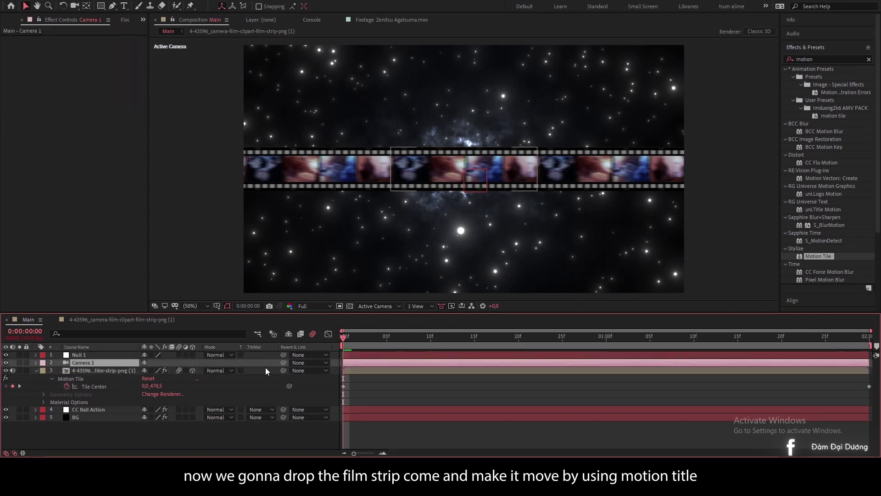
pyautogui.moveTo(100, 360); pyautogui.dragTo(98, 357)
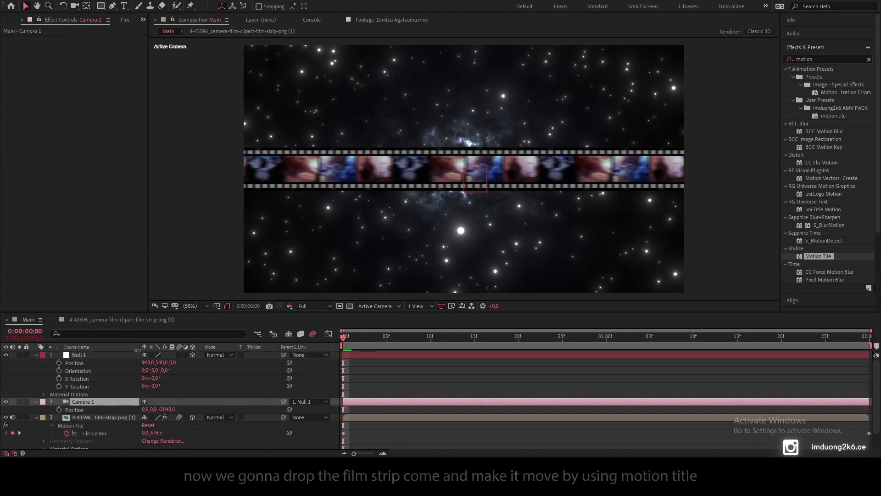
# Step: Rename the film strip image layer to 'film strip'
pyautogui.click(36, 355)
pyautogui.click(36, 363)
pyautogui.click(36, 371)
pyautogui.click(114, 370)
pyautogui.press('Return')
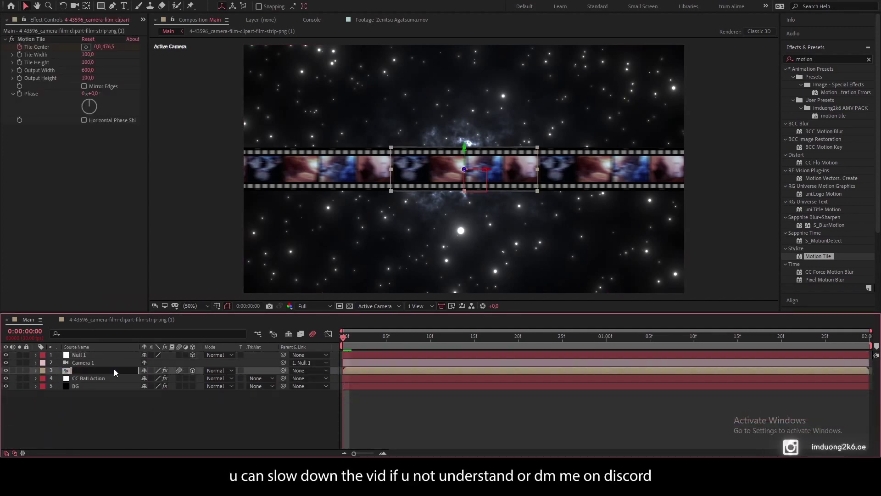
pyautogui.write('film strip')
pyautogui.press('Return')
# Step: Duplicate the film strip and tilt the copy to -18 degrees
pyautogui.hotkey('ctrl', 'd')
pyautogui.press('r')
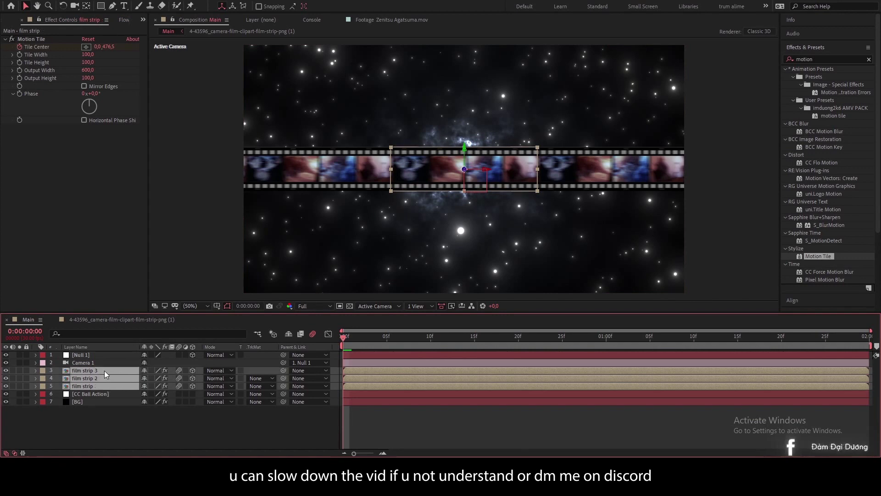
pyautogui.scroll(-1, 167, 433)
pyautogui.moveTo(153, 429); pyautogui.dragTo(146, 429)
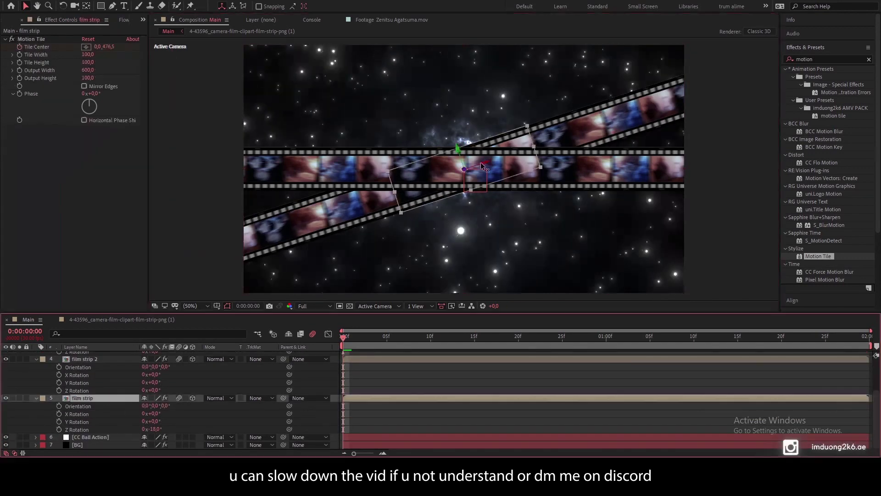
pyautogui.moveTo(453, 161); pyautogui.dragTo(446, 129)
# Step: Set preview resolution to Third and move film strip 3 toward the right
pyautogui.click(315, 306)
pyautogui.click(298, 338)
pyautogui.moveTo(152, 391)
pyautogui.mouseDown()
pyautogui.moveTo(165, 391)
pyautogui.moveTo(120, 372)
pyautogui.mouseUp()
pyautogui.scroll(1, 138, 399)
pyautogui.moveTo(478, 205); pyautogui.dragTo(532, 214)
# Step: Duplicate film strip 3 several times, then shift and enlarge film strip 4
pyautogui.click(37, 370)
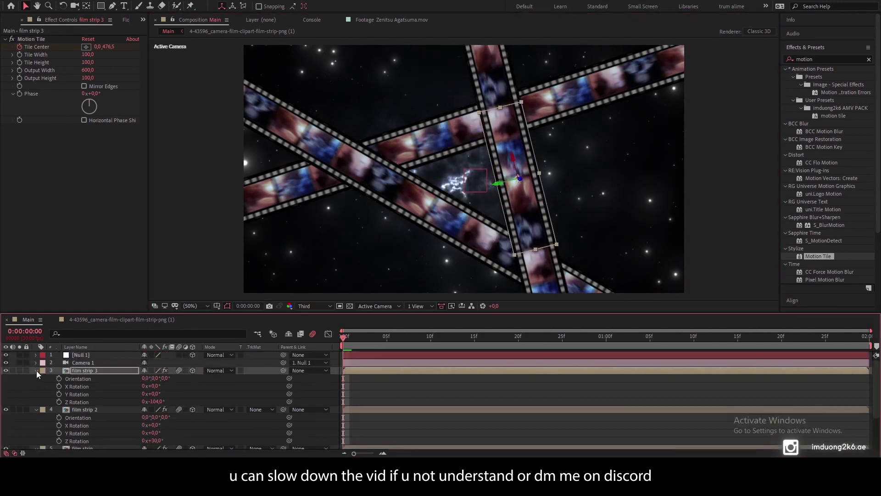
pyautogui.hotkey('ctrl', 'd')
pyautogui.hotkey('ctrl', 'd')
pyautogui.hotkey('ctrl', 'd')
pyautogui.hotkey('ctrl', 'd')
pyautogui.hotkey('ctrl', 'd')
pyautogui.click(98, 416)
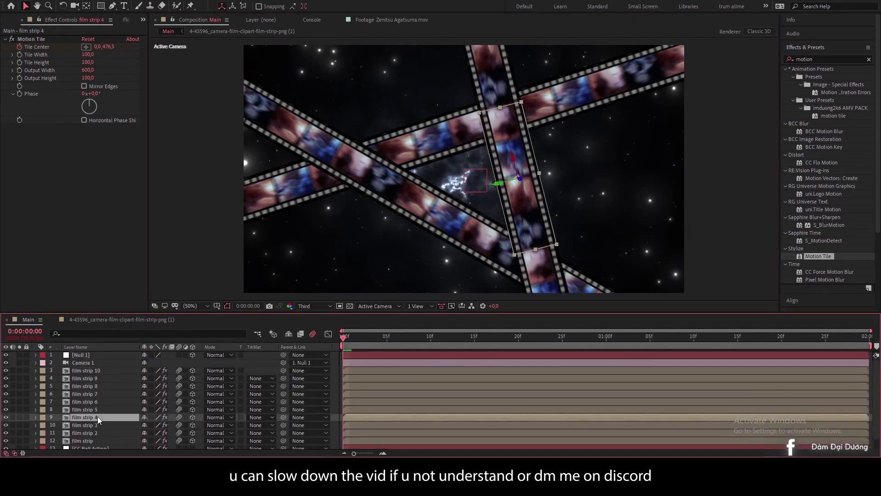
pyautogui.press('p')
pyautogui.moveTo(152, 425); pyautogui.dragTo(115, 425)
pyautogui.press('r')
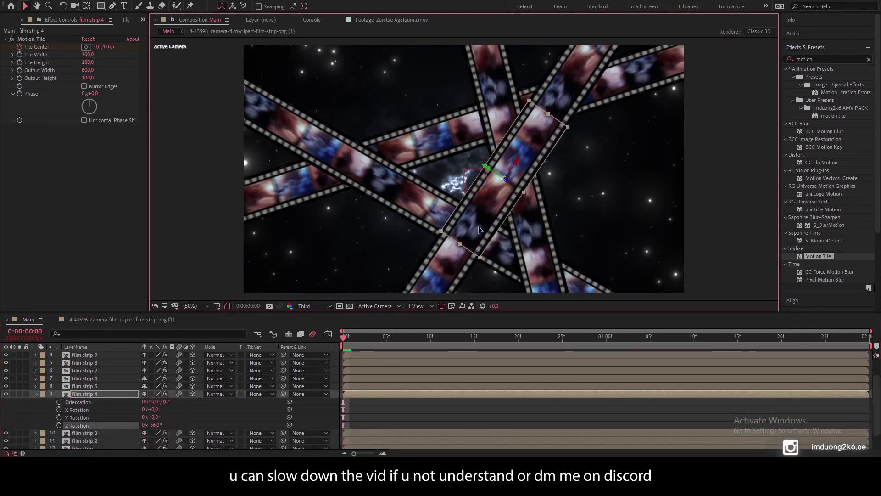
pyautogui.press('s')
pyautogui.moveTo(160, 406)
pyautogui.mouseDown()
pyautogui.moveTo(184, 398)
pyautogui.moveTo(182, 420)
pyautogui.moveTo(121, 413)
pyautogui.moveTo(109, 379)
pyautogui.moveTo(78, 388)
pyautogui.mouseUp()
# Step: Adjust the position and rotation of film strips 5 and 6
pyautogui.click(120, 389)
pyautogui.press('p')
pyautogui.press('r')
pyautogui.click(123, 381)
pyautogui.press('r')
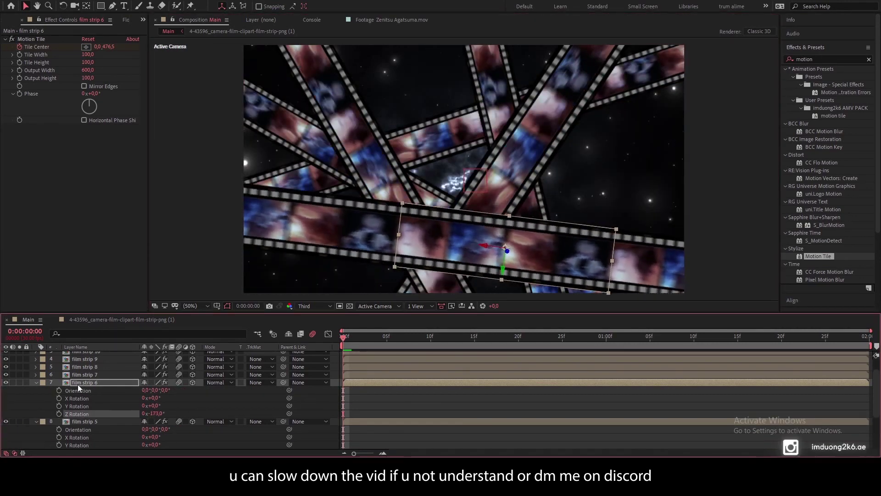
# Step: Move film strip 7 to the left and rotate it to -55 degrees
pyautogui.click(85, 374)
pyautogui.press('p')
pyautogui.moveTo(541, 143); pyautogui.dragTo(341, 148)
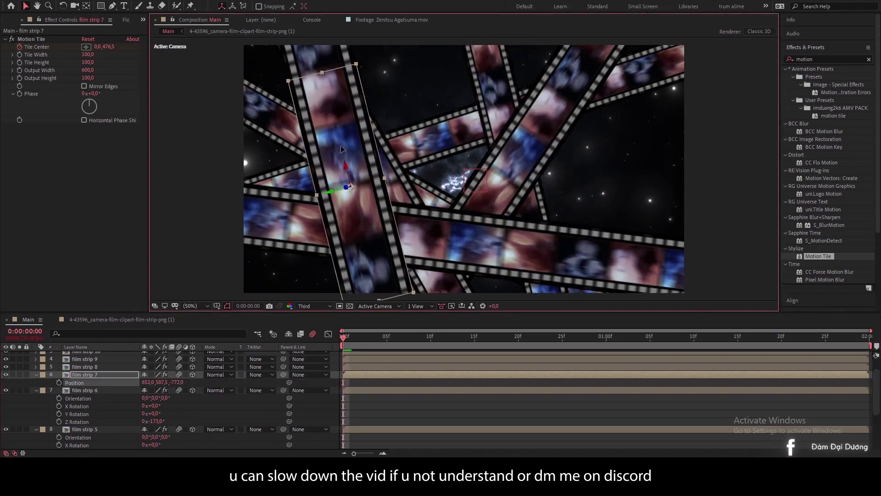
pyautogui.press('r')
pyautogui.moveTo(152, 406); pyautogui.dragTo(133, 406)
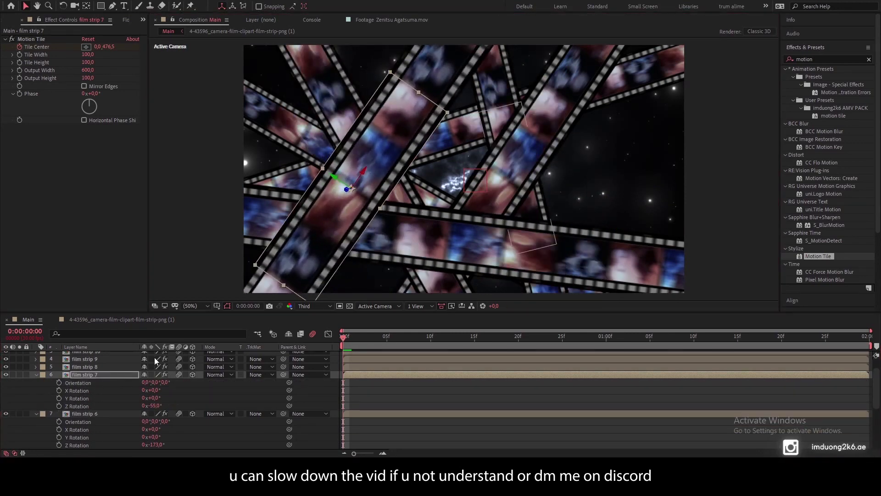
# Step: Push film strip 8 deeper and aside, rotated to +66 degrees
pyautogui.keyDown('shift'); pyautogui.click(116, 365); pyautogui.keyUp('shift')
pyautogui.press('p')
pyautogui.moveTo(182, 373); pyautogui.dragTo(166, 376)
pyautogui.moveTo(537, 230); pyautogui.dragTo(520, 238)
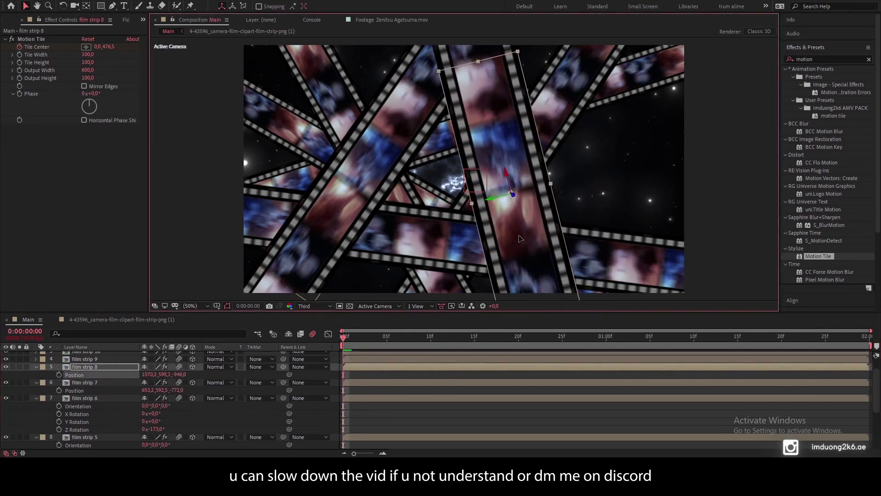
pyautogui.press('r')
pyautogui.moveTo(152, 398); pyautogui.dragTo(227, 398)
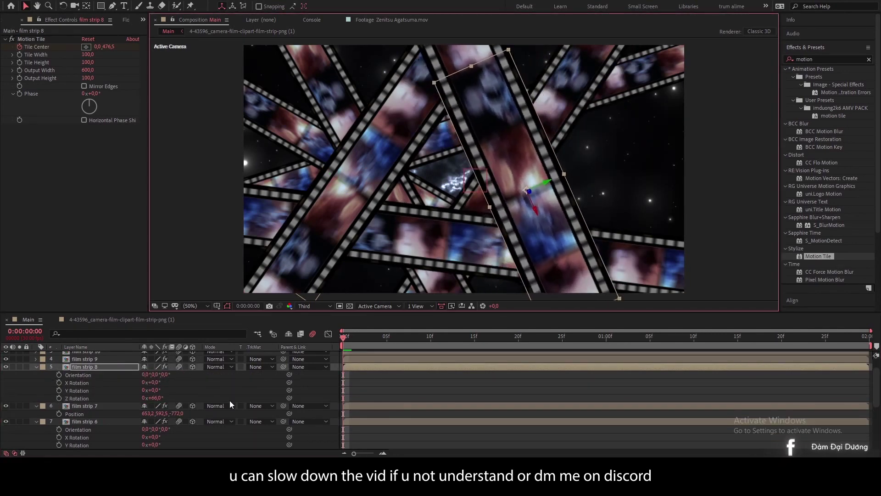
# Step: Rotate film strip 9 to about -169 degrees and move it lower and farther back
pyautogui.scroll(2, 231, 404)
pyautogui.click(85, 378)
pyautogui.press('r')
pyautogui.moveTo(153, 409); pyautogui.dragTo(115, 405)
pyautogui.press('p')
pyautogui.moveTo(163, 386)
pyautogui.mouseDown()
pyautogui.moveTo(198, 387)
pyautogui.moveTo(182, 377)
pyautogui.moveTo(197, 377)
pyautogui.moveTo(190, 378)
pyautogui.mouseUp()
# Step: Check film strip 10's position, then collapse all layer properties and deselect
pyautogui.click(85, 370)
pyautogui.press('p')
pyautogui.scroll(-3, 193, 404)
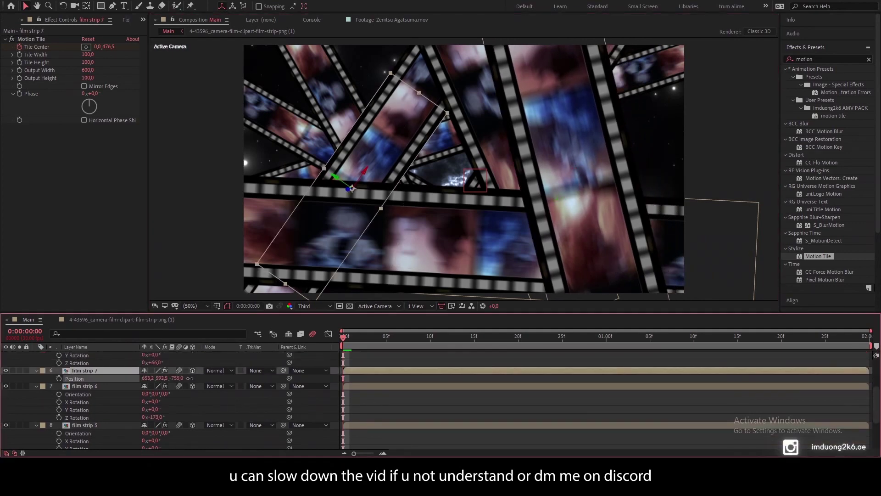
pyautogui.hotkey('ctrl', 'a')
pyautogui.press('u')
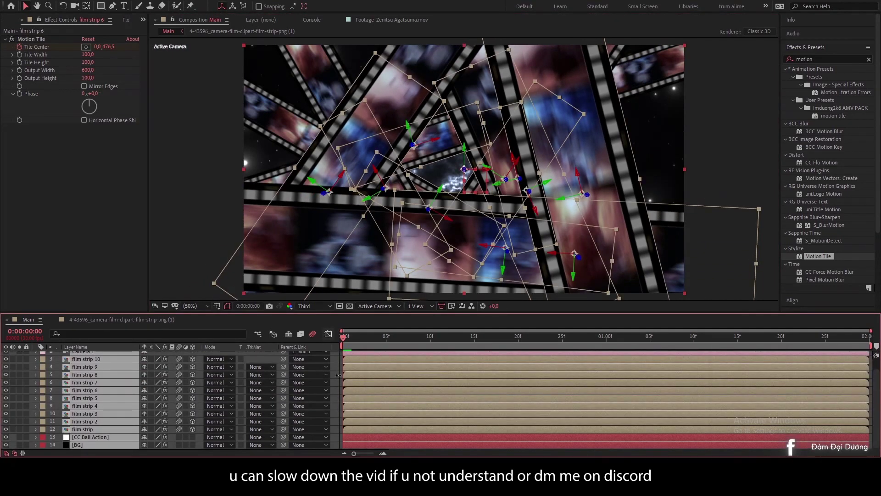
pyautogui.press('F2')
pyautogui.scroll(1, 269, 357)
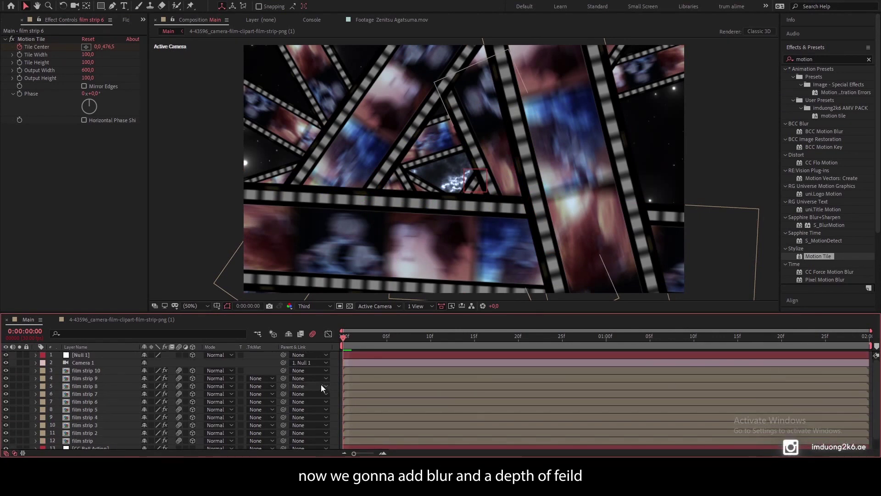
# Step: Add a new adjustment layer and place it directly below Camera 1
pyautogui.rightClick(11, 359)
pyautogui.moveTo(109, 259)
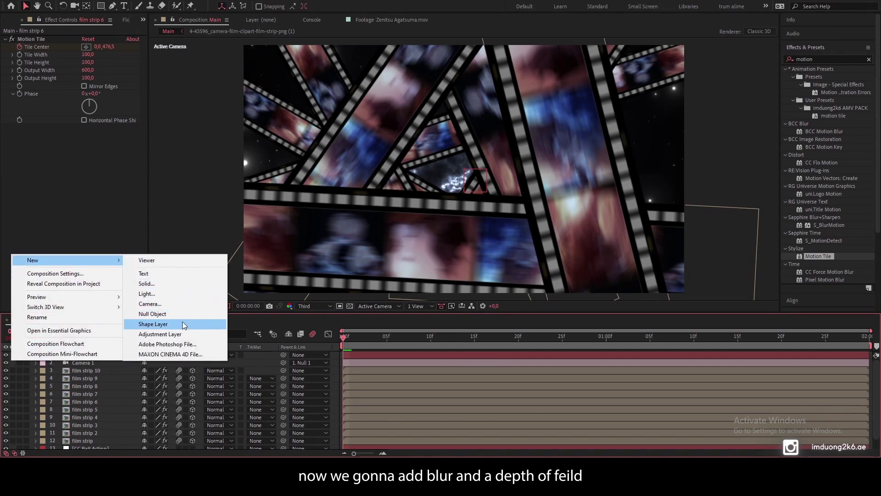
pyautogui.click(182, 334)
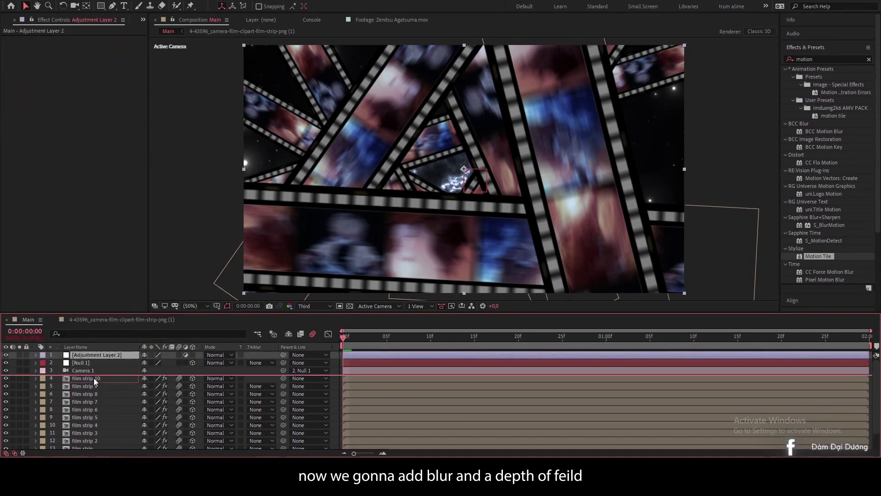
pyautogui.moveTo(93, 378); pyautogui.dragTo(93, 377)
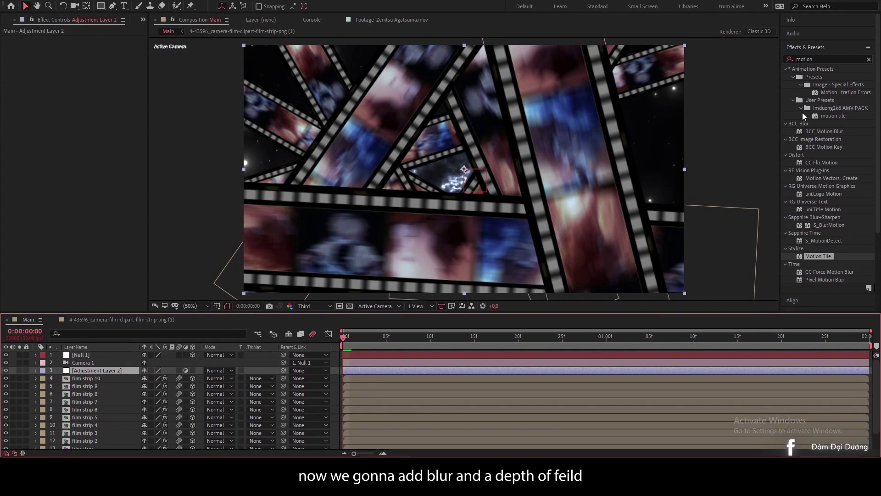
# Step: Search 'bcc len' and apply BCC Lens Blur OBS to the adjustment layer
pyautogui.click(827, 59)
pyautogui.doubleClick(826, 60)
pyautogui.write('bcc')
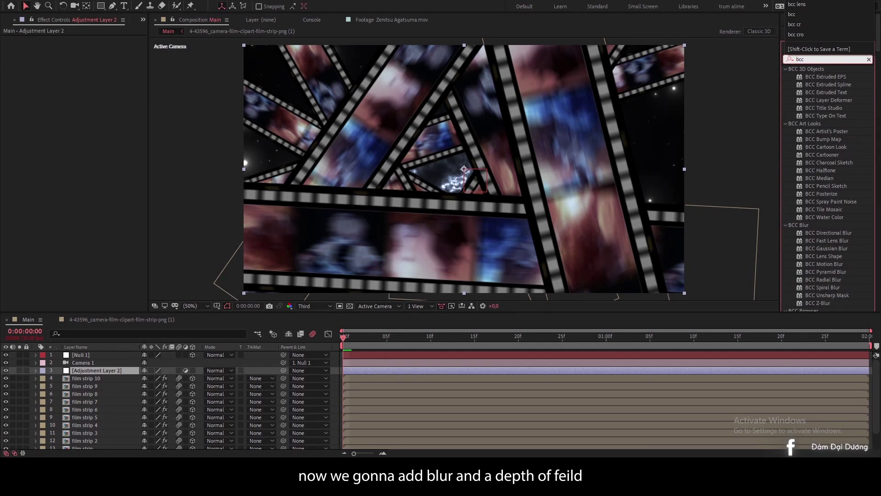
pyautogui.write(' len')
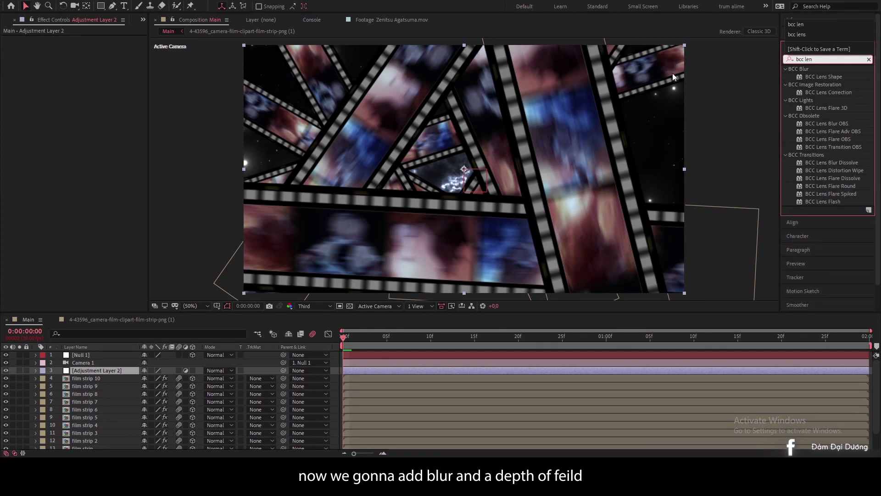
pyautogui.click(812, 125)
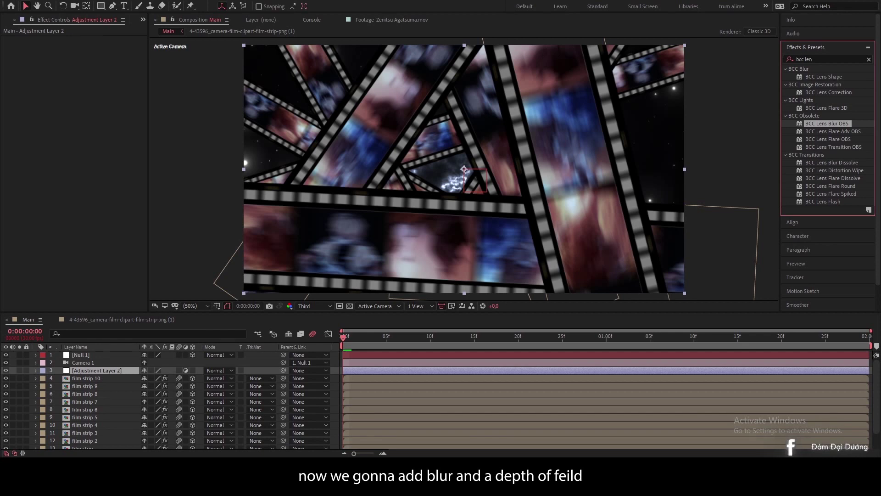
pyautogui.doubleClick(826, 124)
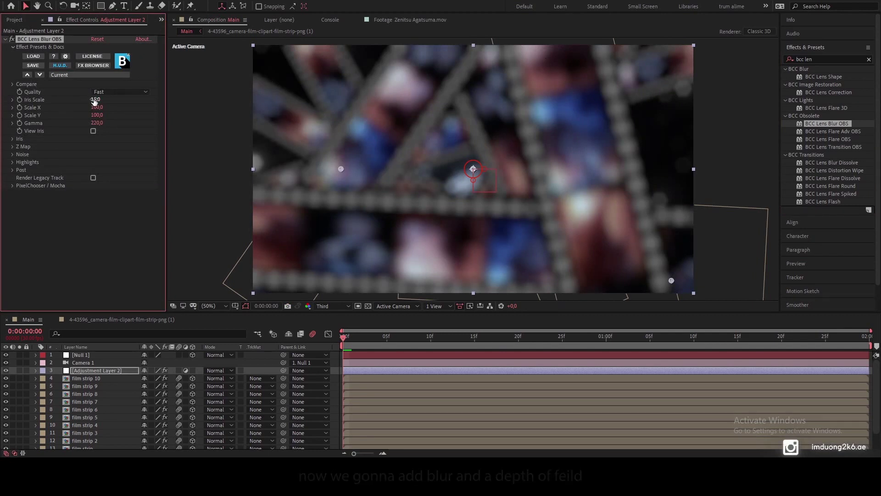
# Step: Raise the lens blur Gamma to 486 and key Iris Scale down to 0 at frame 26
pyautogui.moveTo(120, 123); pyautogui.dragTo(156, 123)
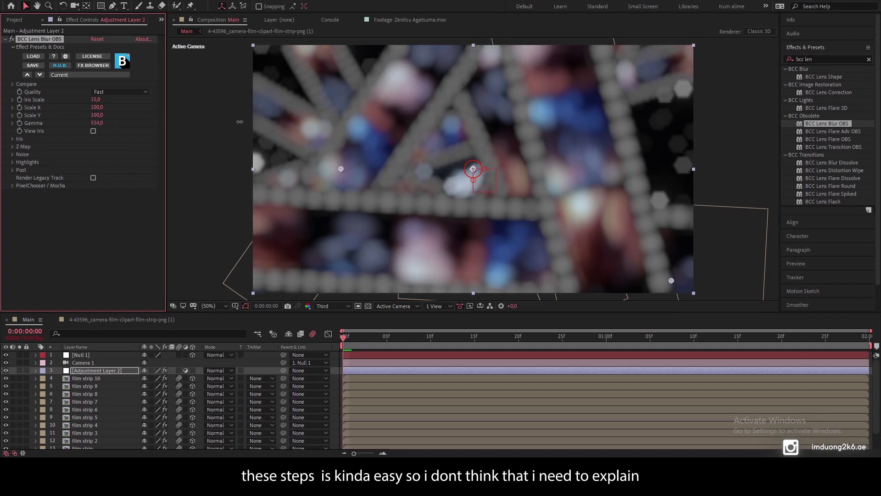
pyautogui.moveTo(223, 124); pyautogui.dragTo(219, 129)
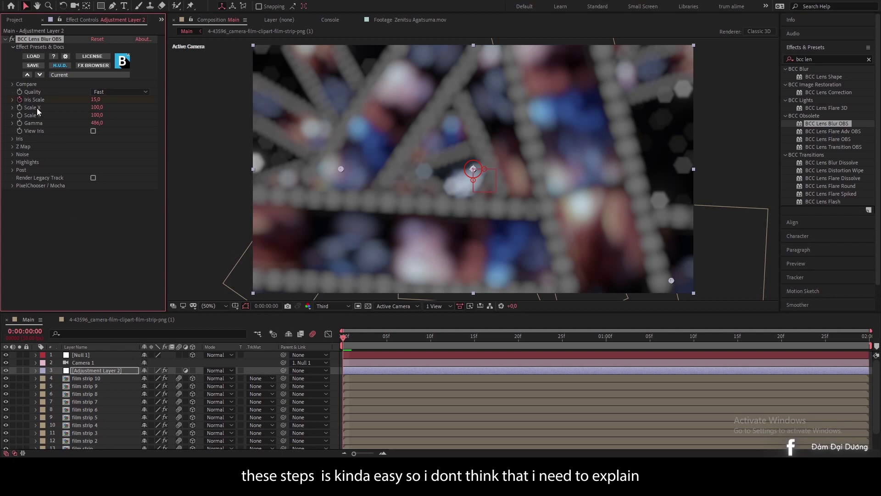
pyautogui.press('u')
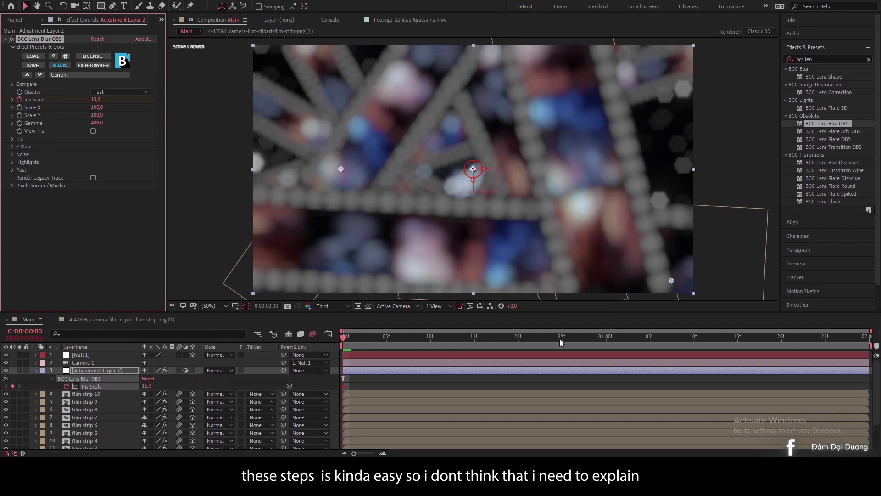
pyautogui.click(570, 339)
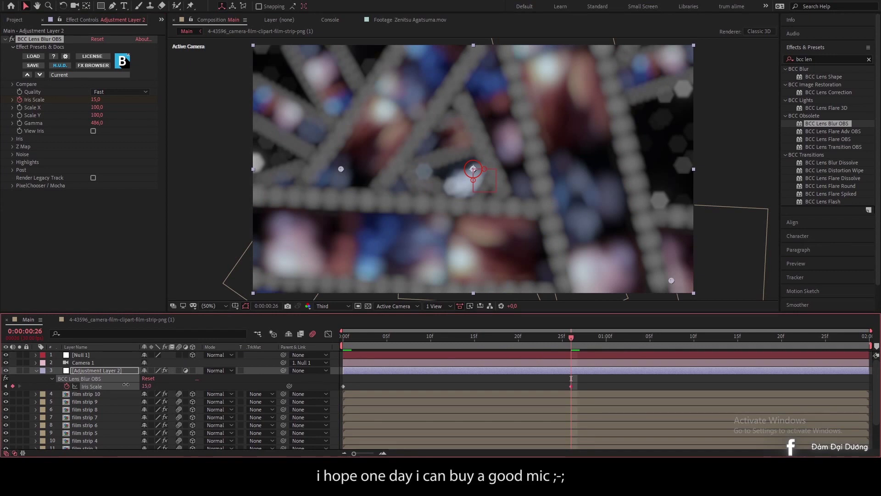
pyautogui.moveTo(146, 386); pyautogui.dragTo(71, 385)
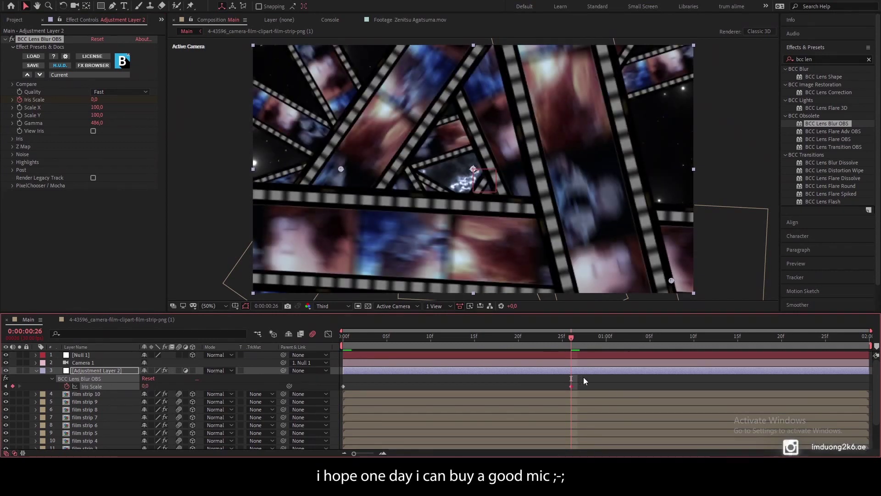
# Step: Ease both Iris Scale keyframes in the speed graph
pyautogui.moveTo(584, 378)
pyautogui.mouseDown()
pyautogui.moveTo(501, 392)
pyautogui.moveTo(321, 389)
pyautogui.mouseUp()
pyautogui.click(329, 332)
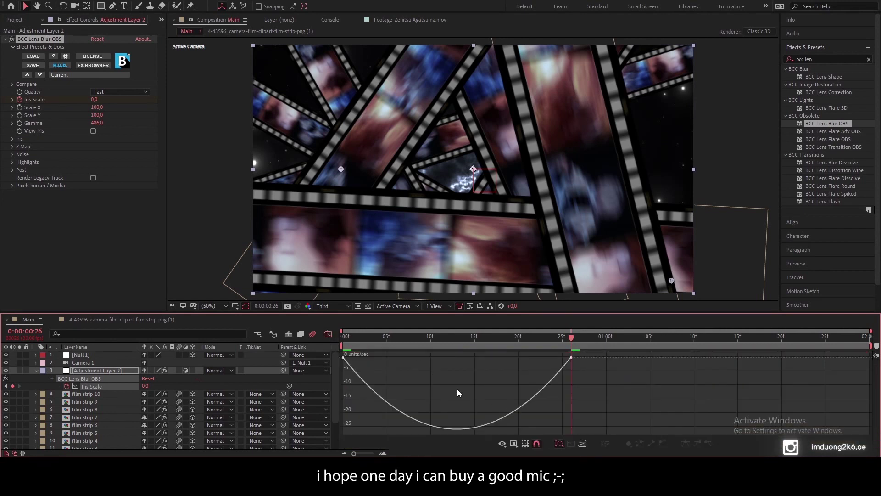
pyautogui.moveTo(337, 371)
pyautogui.mouseDown()
pyautogui.moveTo(526, 359)
pyautogui.moveTo(457, 356)
pyautogui.mouseUp()
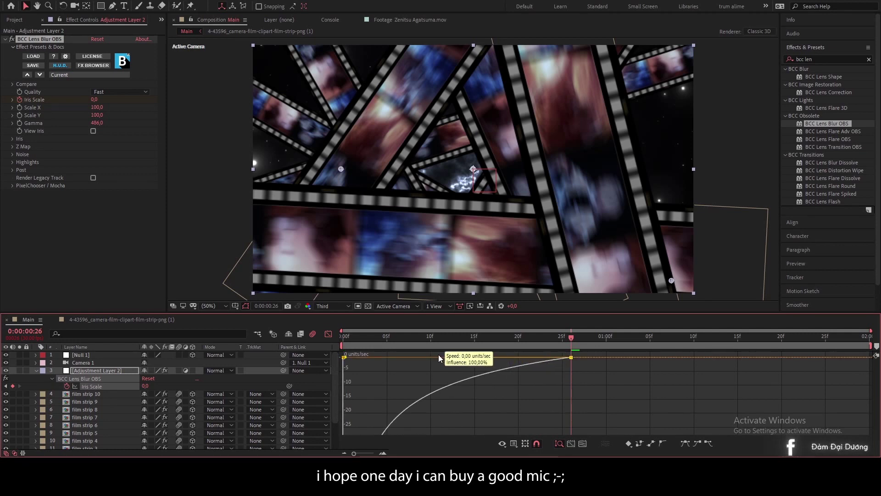
pyautogui.click(329, 334)
# Step: Preview and scrub the blur animation, then return to the first frame
pyautogui.moveTo(413, 337); pyautogui.dragTo(305, 338)
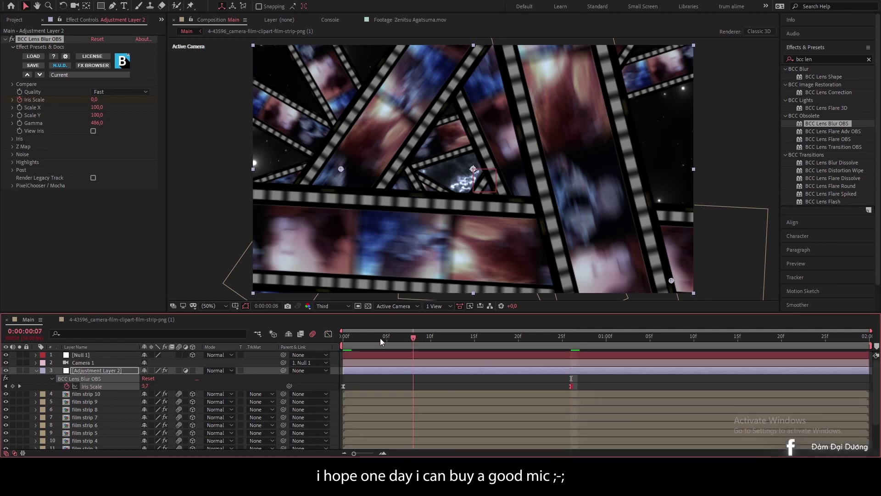
pyautogui.press('space')
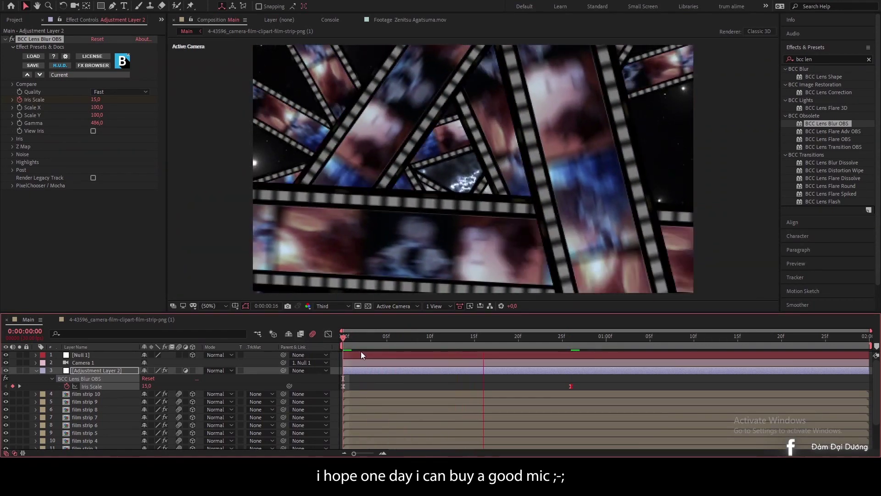
pyautogui.press('space')
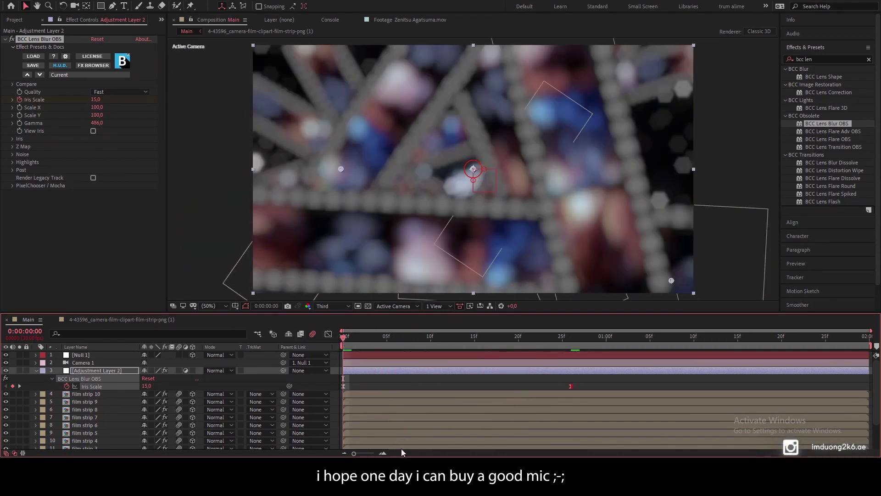
pyautogui.moveTo(417, 486)
pyautogui.moveTo(378, 343); pyautogui.dragTo(537, 359)
pyautogui.press('Home')
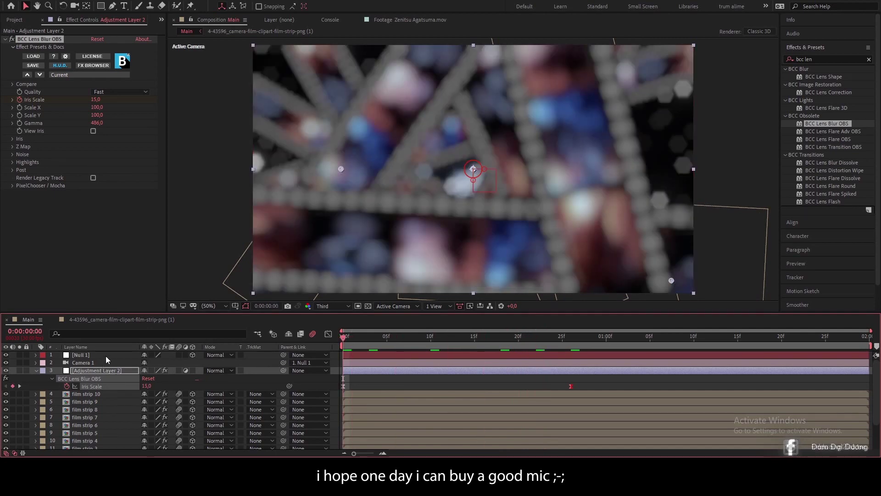
# Step: Keyframe Null 1's Position at Z 2033 on the first frame, hiding the lens blur layer
pyautogui.click(106, 356)
pyautogui.press('p')
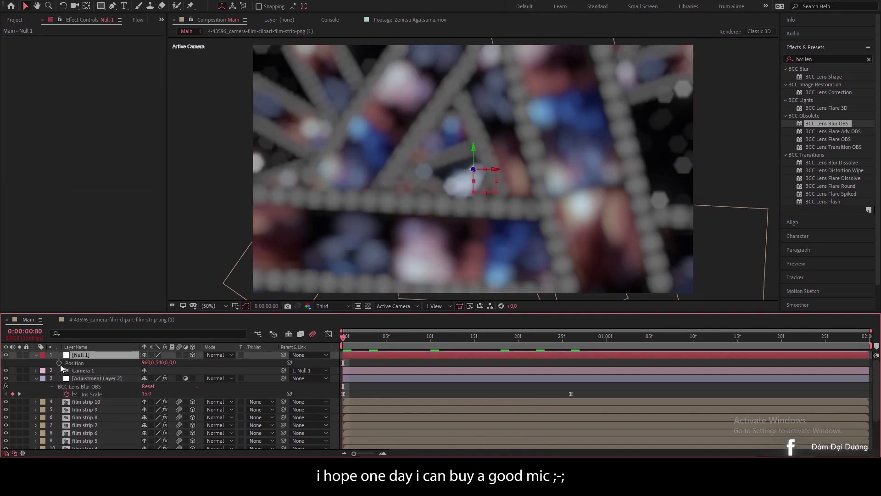
pyautogui.click(58, 363)
pyautogui.moveTo(156, 363)
pyautogui.mouseDown()
pyautogui.moveTo(400, 361)
pyautogui.moveTo(15, 362)
pyautogui.mouseUp()
pyautogui.click(6, 378)
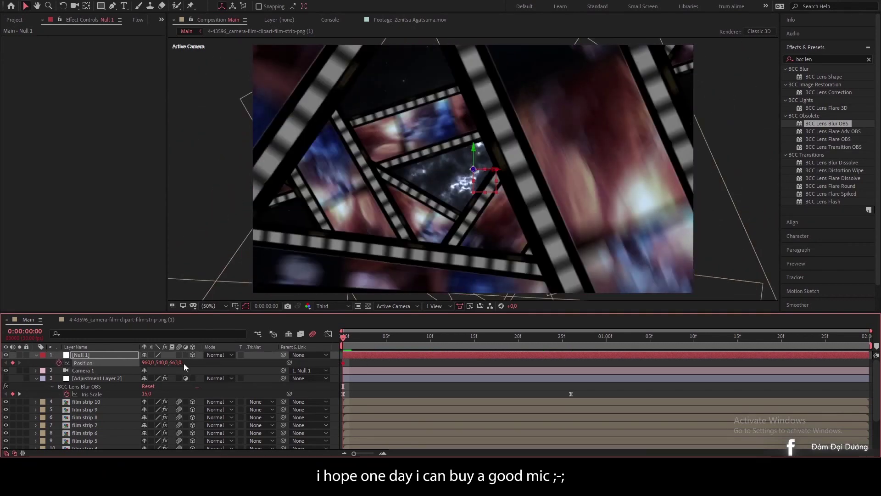
pyautogui.moveTo(214, 362); pyautogui.dragTo(367, 362)
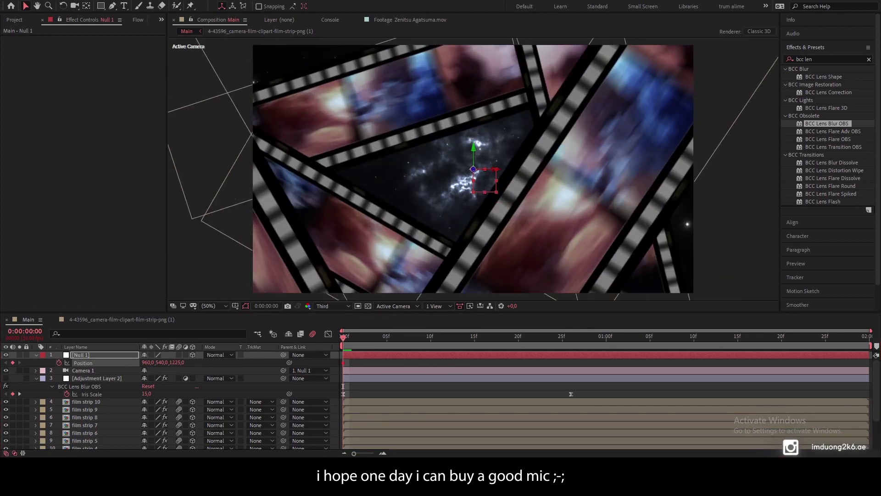
pyautogui.moveTo(175, 362)
pyautogui.mouseDown()
pyautogui.moveTo(586, 363)
pyautogui.moveTo(547, 363)
pyautogui.mouseUp()
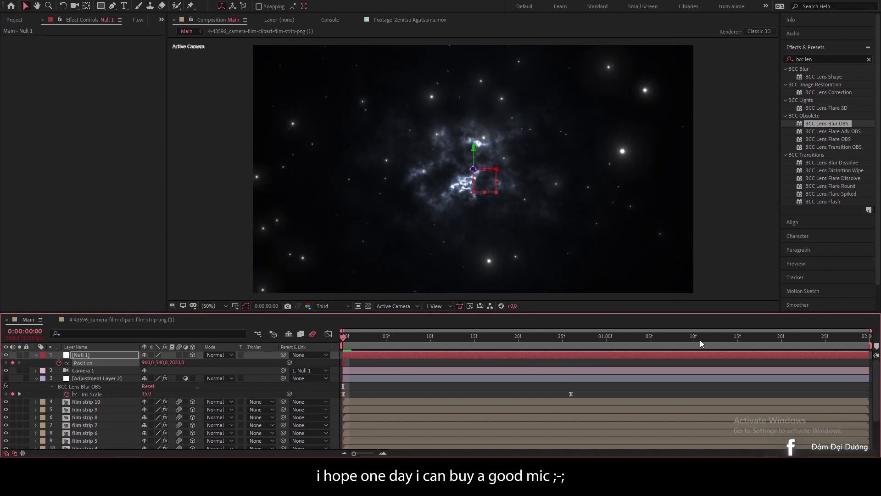
# Step: At 1:29, set Null 1's Z position to -72 so film strips fill the view
pyautogui.moveTo(797, 350); pyautogui.dragTo(875, 359)
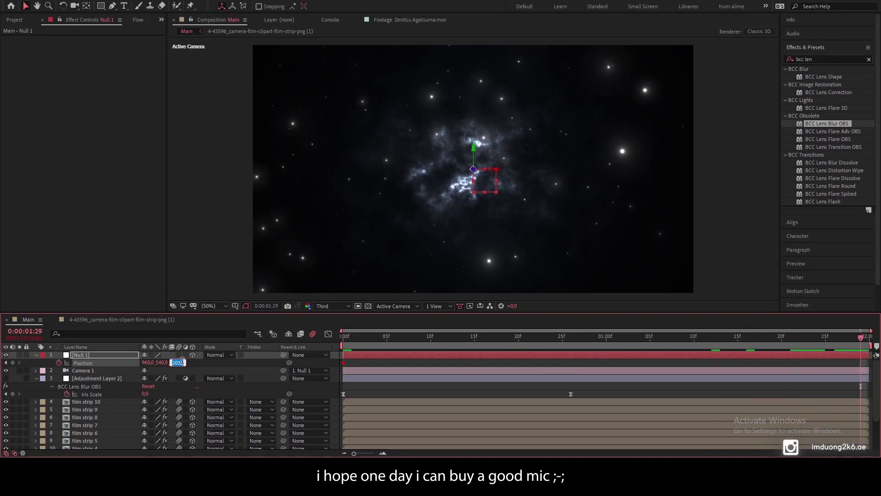
pyautogui.click(198, 368)
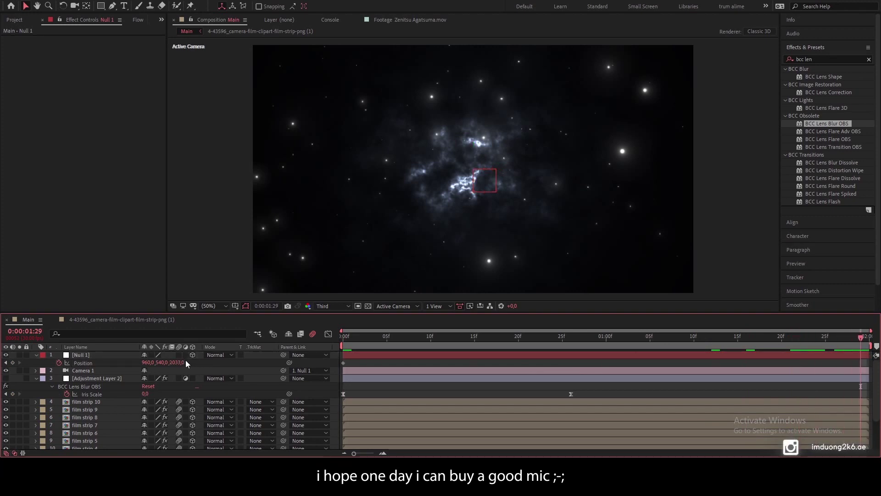
pyautogui.moveTo(178, 362); pyautogui.dragTo(78, 365)
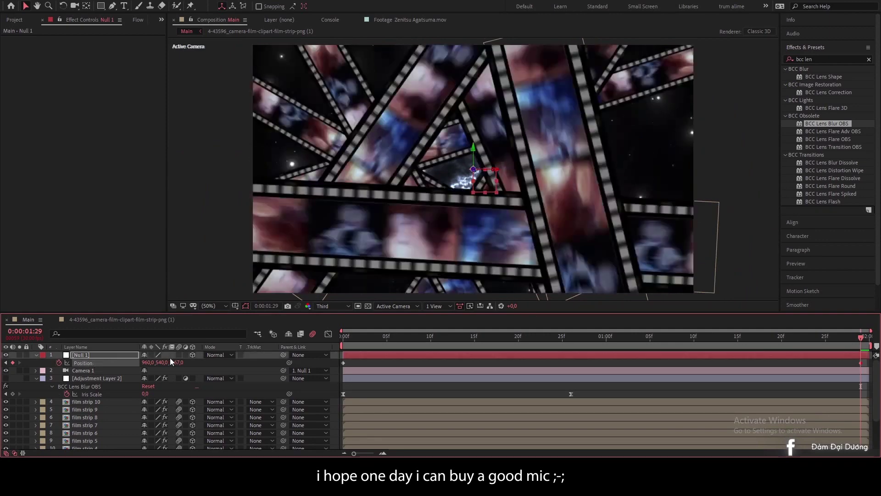
pyautogui.moveTo(183, 362); pyautogui.dragTo(220, 362)
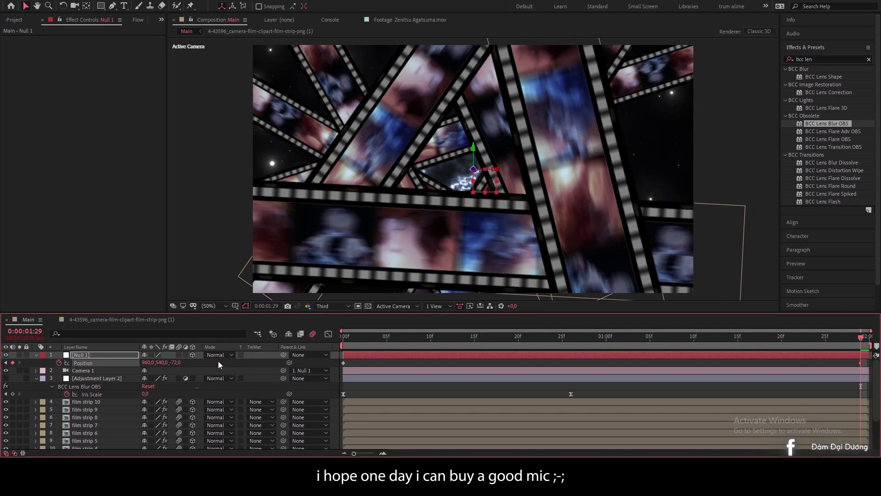
# Step: Open a film strip precomp, return to Main, and select film strip 7
pyautogui.doubleClick(569, 156)
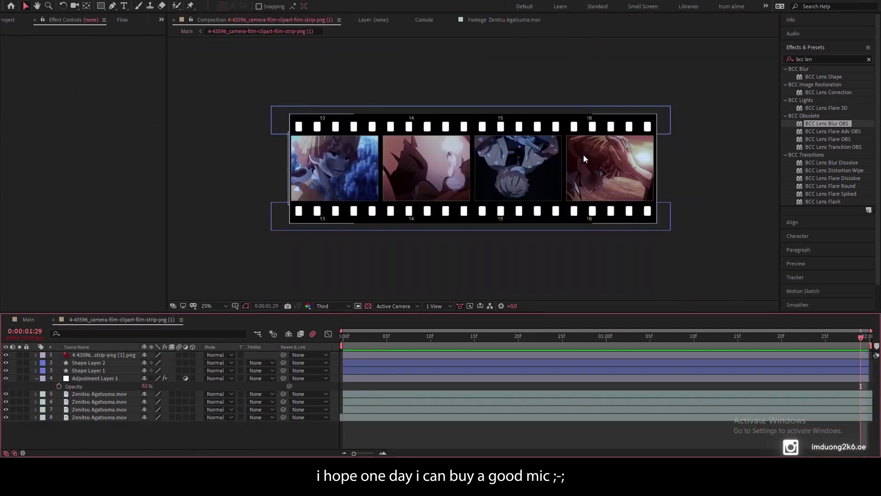
pyautogui.click(36, 321)
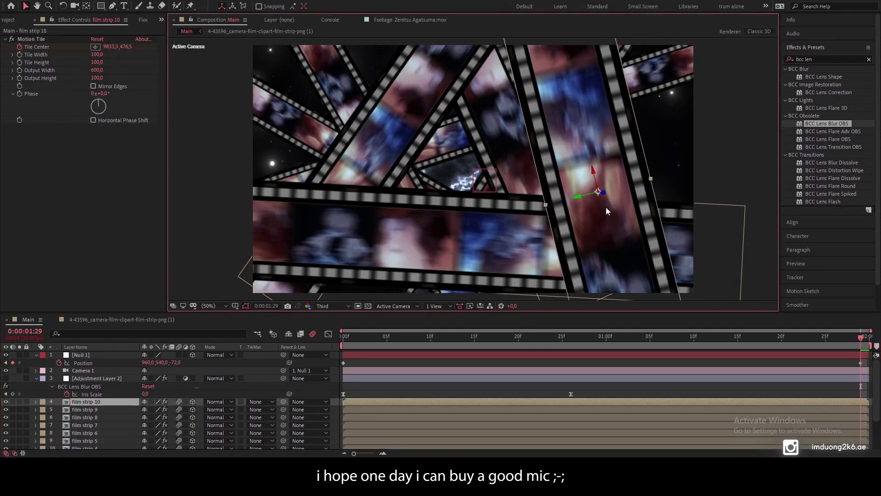
pyautogui.click(381, 150)
pyautogui.moveTo(379, 147); pyautogui.dragTo(378, 146)
pyautogui.press('Return')
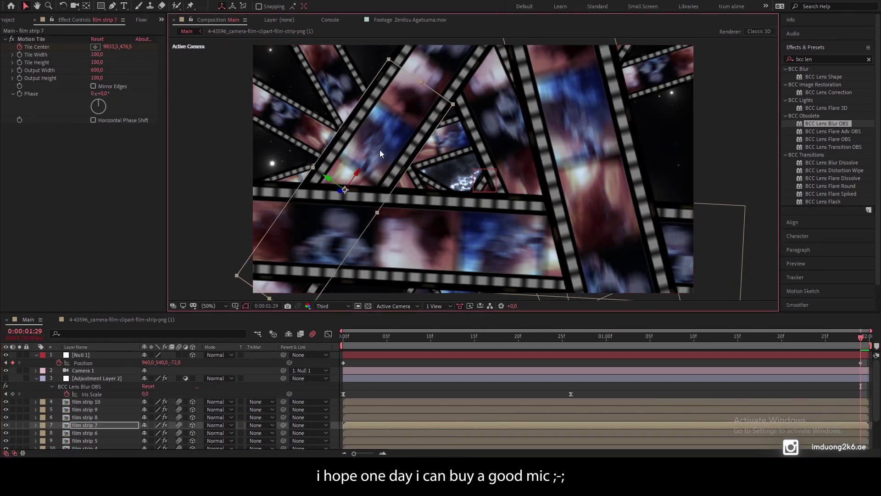
# Step: Preview the fly-through from frame 0 with Null 1 selected, stop at 1:09, and collapse Adjustment Layer 2
pyautogui.click(862, 363)
pyautogui.press('Home')
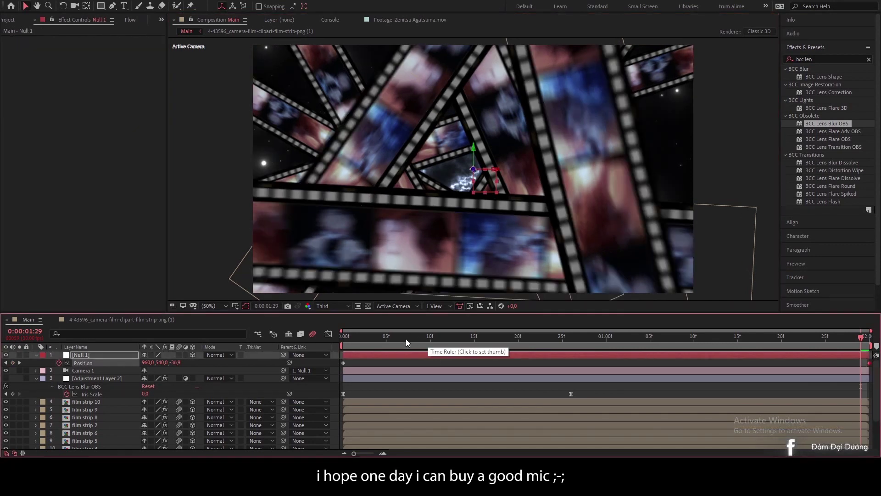
pyautogui.press('space')
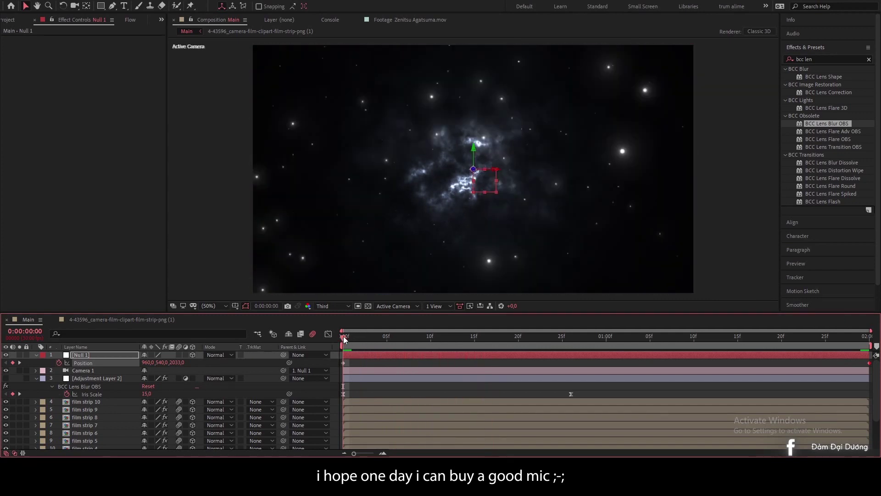
pyautogui.moveTo(344, 339); pyautogui.dragTo(586, 349)
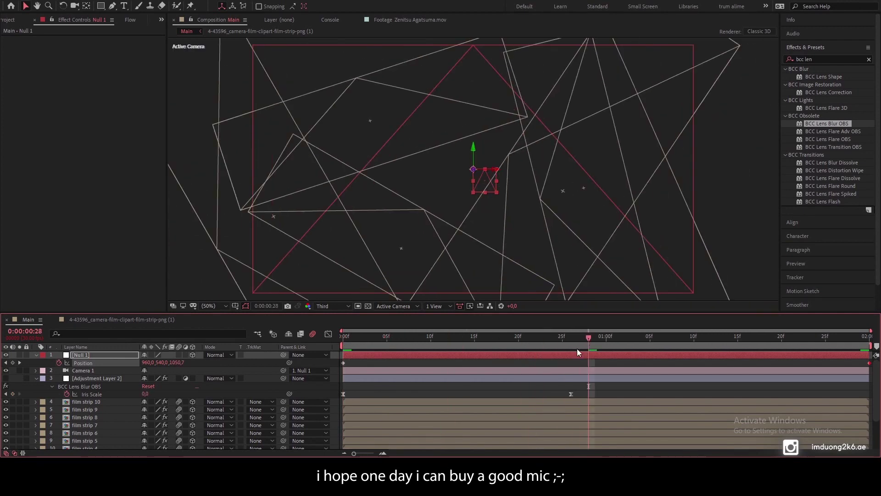
pyautogui.click(684, 341)
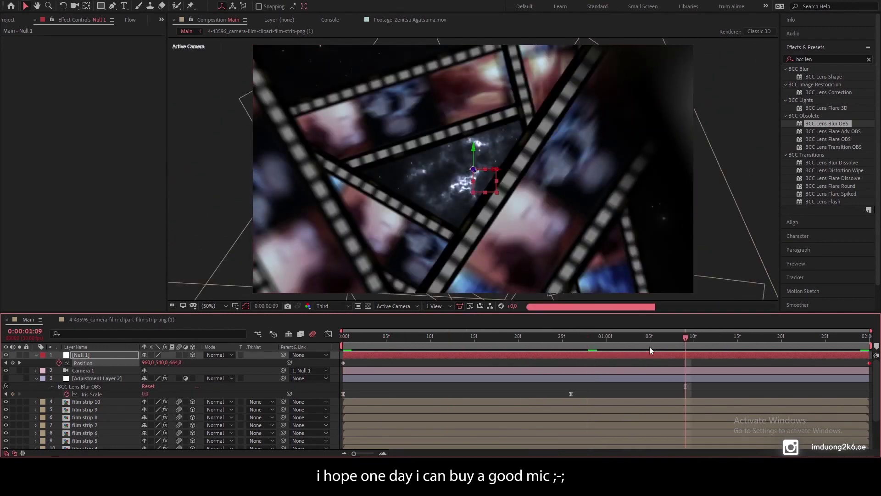
pyautogui.click(36, 379)
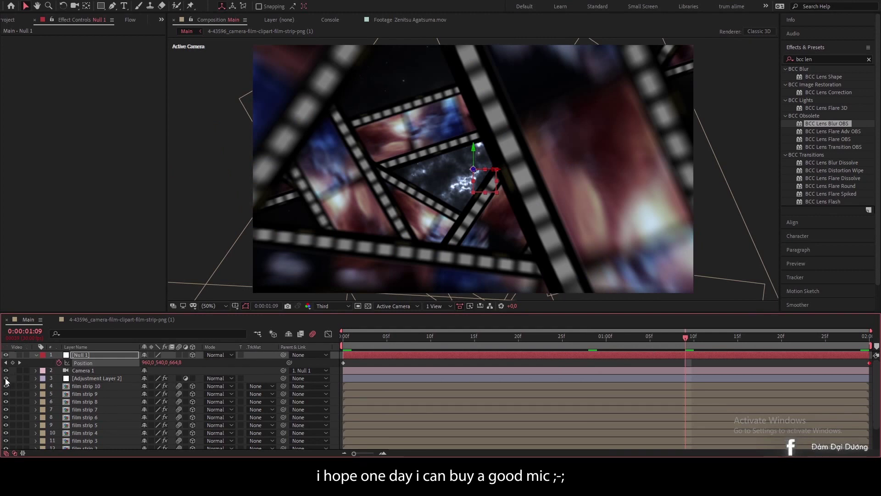
# Step: Add Adjustment Layer 3 and apply Optics Compensation to it
pyautogui.rightClick(224, 366)
pyautogui.moveTo(307, 263)
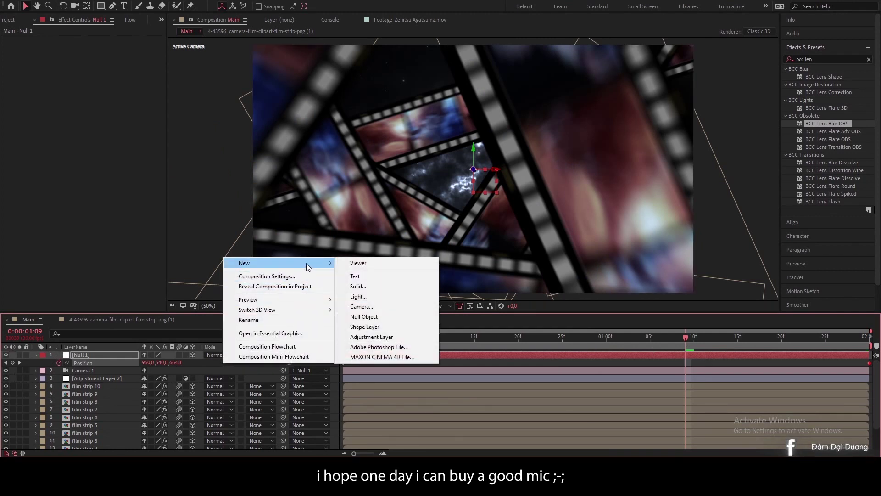
pyautogui.click(369, 329)
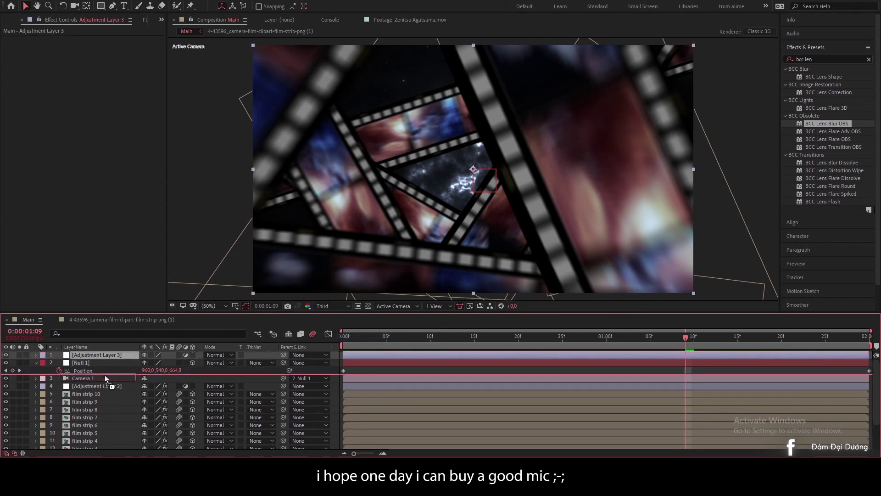
pyautogui.click(822, 58)
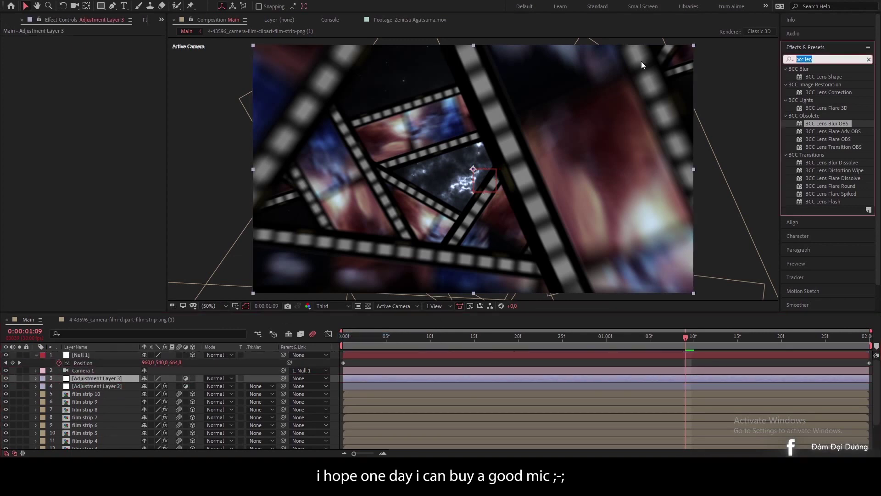
pyautogui.write('opt')
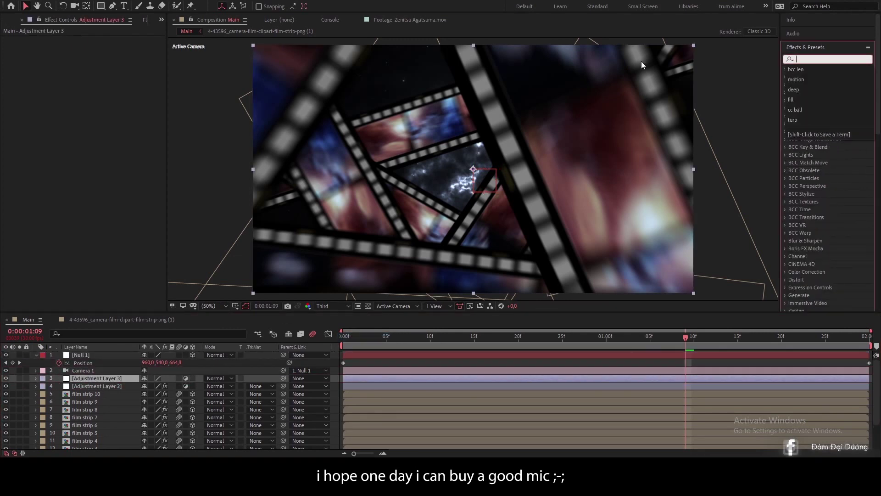
pyautogui.write('i')
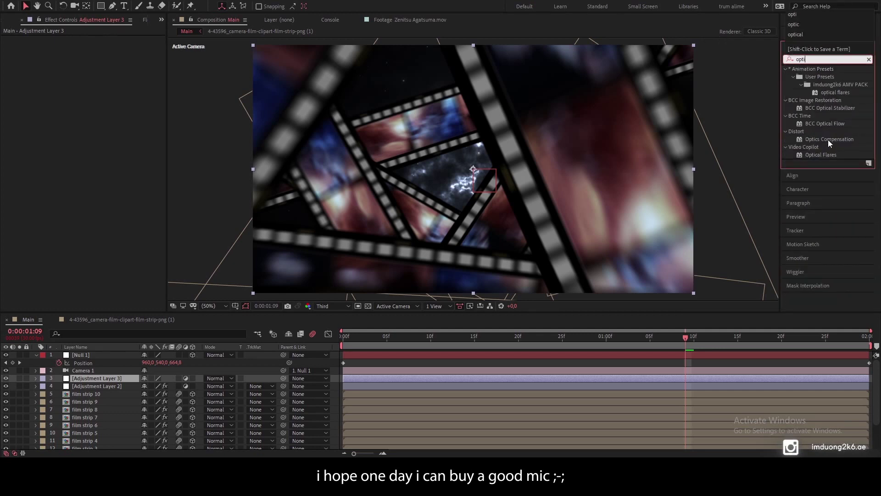
pyautogui.doubleClick(822, 139)
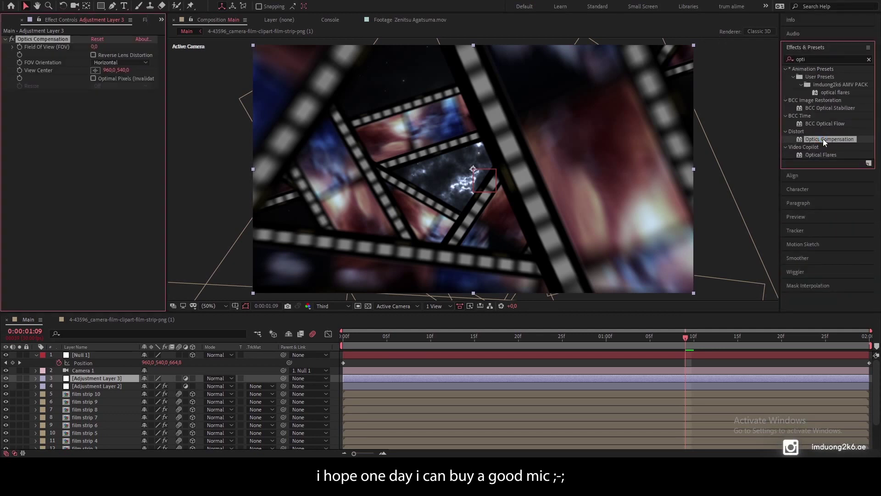
# Step: Turn on Reverse Lens Distortion and set Field Of View to 67.7, checking it at 1:25
pyautogui.click(93, 55)
pyautogui.moveTo(94, 47); pyautogui.dragTo(583, 61)
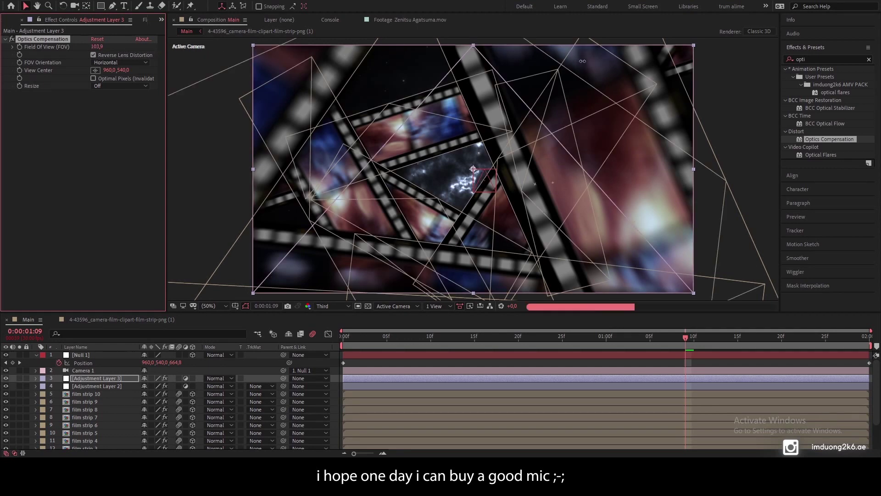
pyautogui.moveTo(583, 62); pyautogui.dragTo(415, 62)
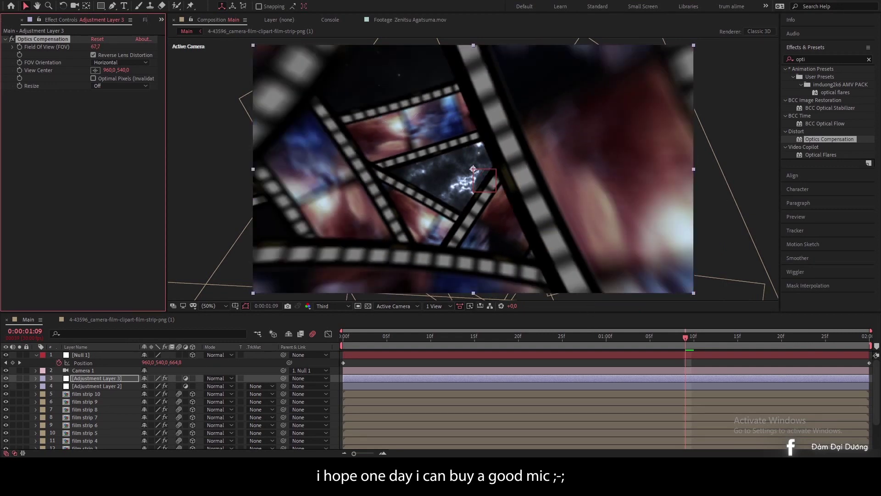
pyautogui.moveTo(798, 344); pyautogui.dragTo(823, 338)
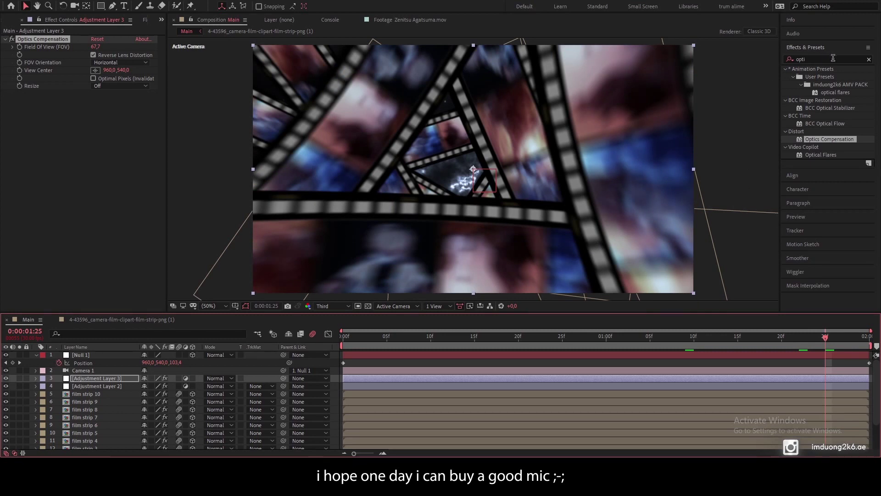
pyautogui.click(116, 362)
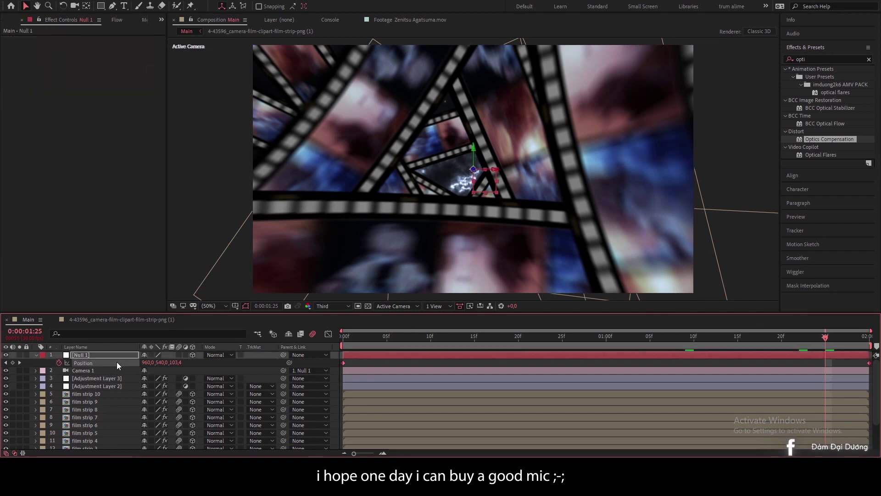
pyautogui.rightClick(43, 365)
# Step: Create a new solid layer named 'flare'
pyautogui.moveTo(108, 263)
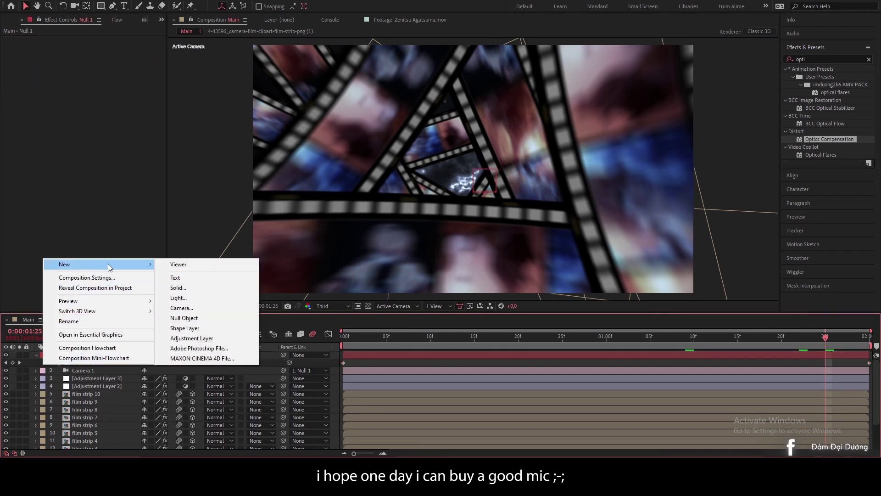
pyautogui.click(195, 287)
pyautogui.write('optical')
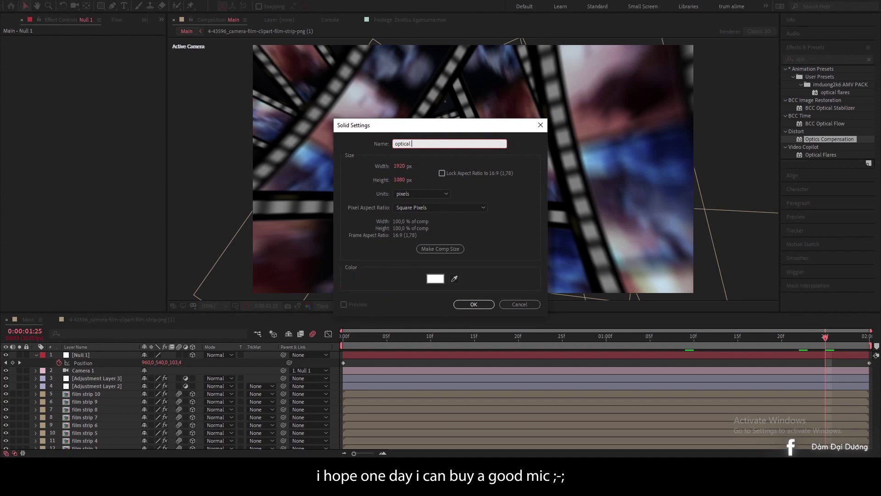
pyautogui.write('flare')
pyautogui.press('Return')
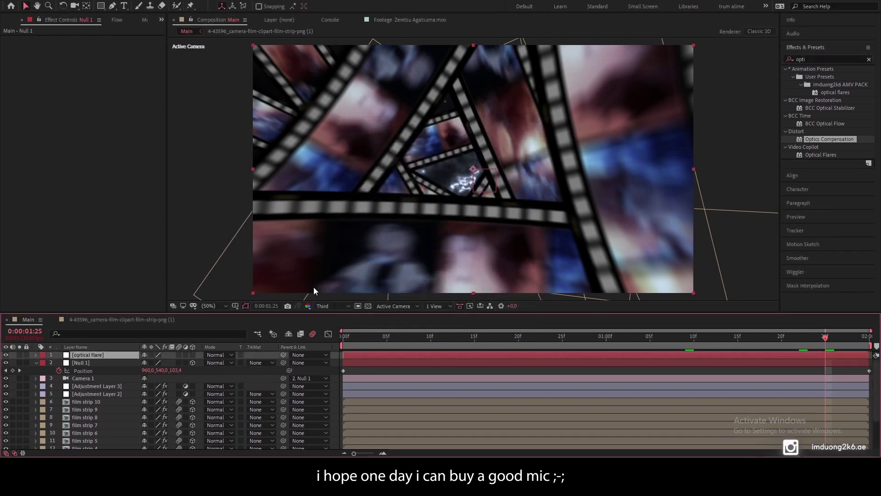
# Step: Apply Optical Flares and place its source above the frame at 966,-86, fitting the view
pyautogui.click(827, 60)
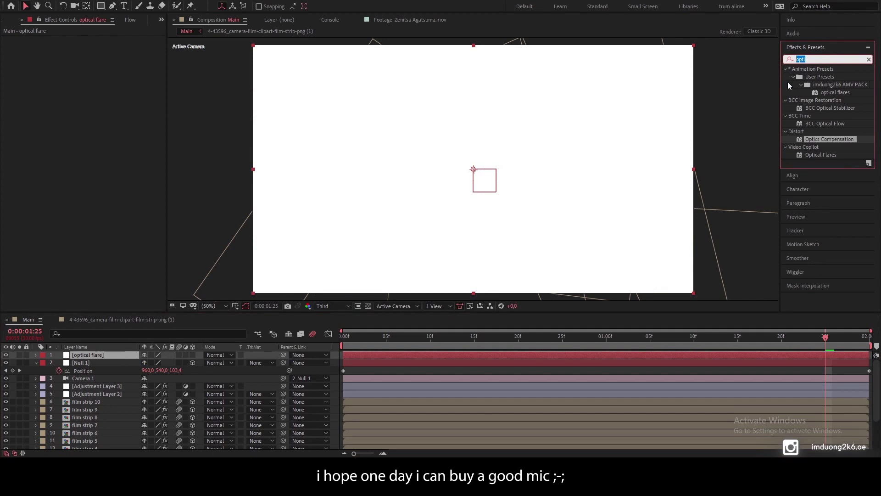
pyautogui.doubleClick(823, 155)
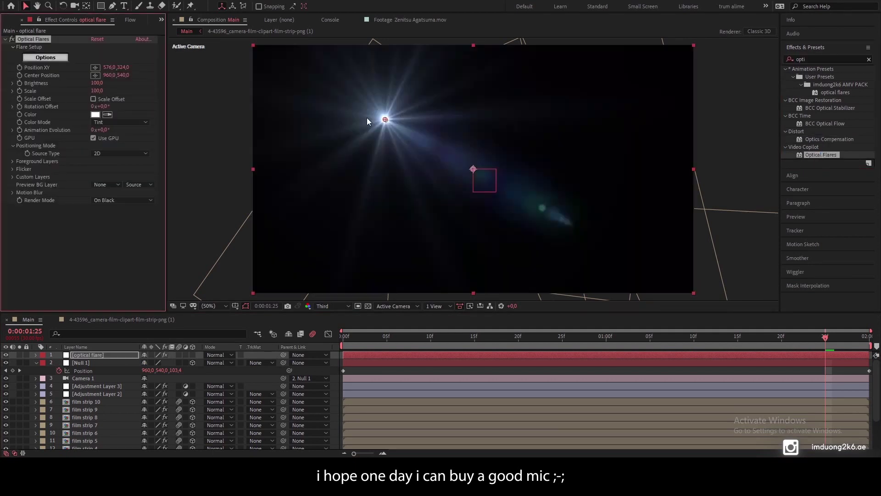
pyautogui.moveTo(385, 120)
pyautogui.mouseDown()
pyautogui.moveTo(473, 48)
pyautogui.moveTo(472, 36)
pyautogui.mouseUp()
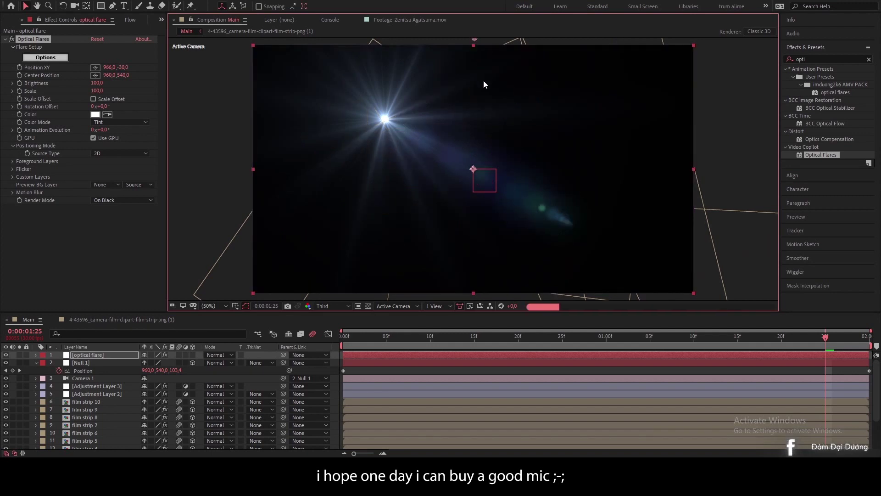
pyautogui.press(',')
pyautogui.press(',')
pyautogui.moveTo(474, 104); pyautogui.dragTo(475, 98)
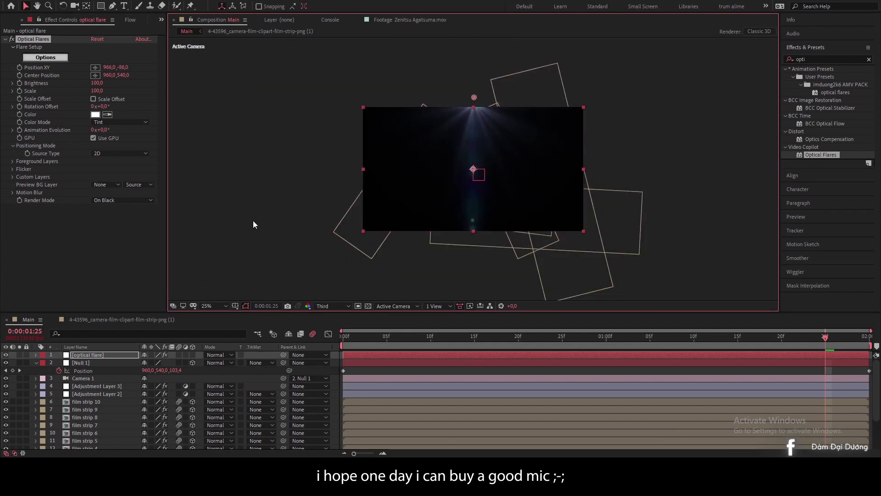
pyautogui.click(225, 305)
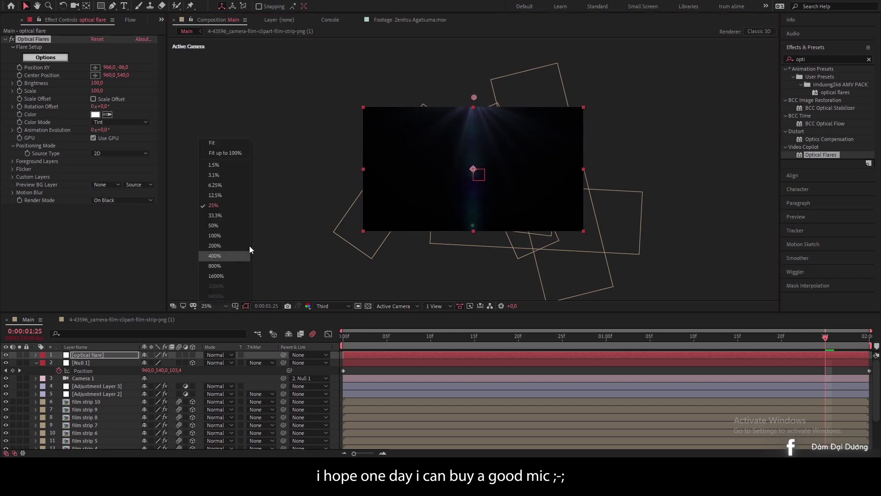
pyautogui.click(242, 153)
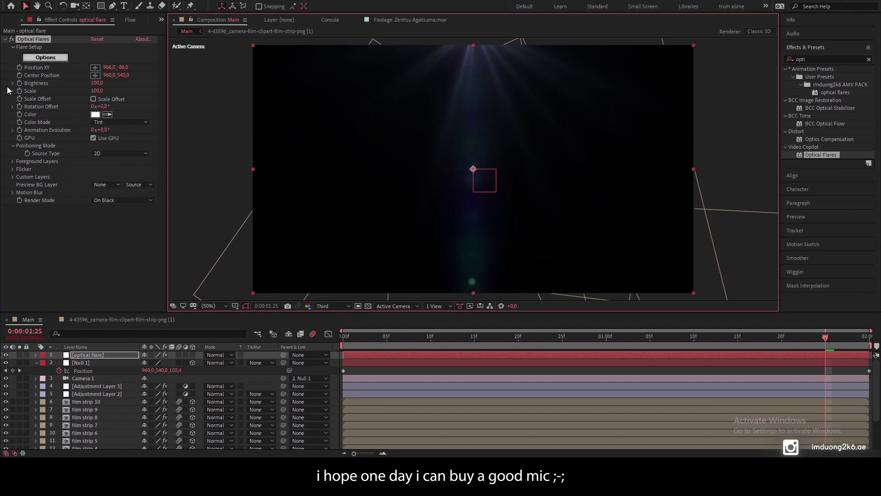
# Step: In Optical Flares Options, clear all elements, add Glow, Lens Orbs and Iris, and apply
pyautogui.click(42, 56)
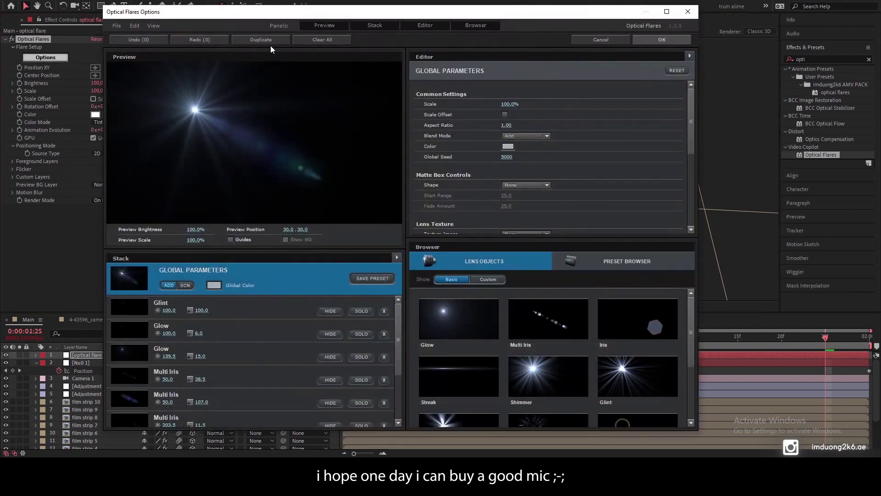
pyautogui.click(391, 241)
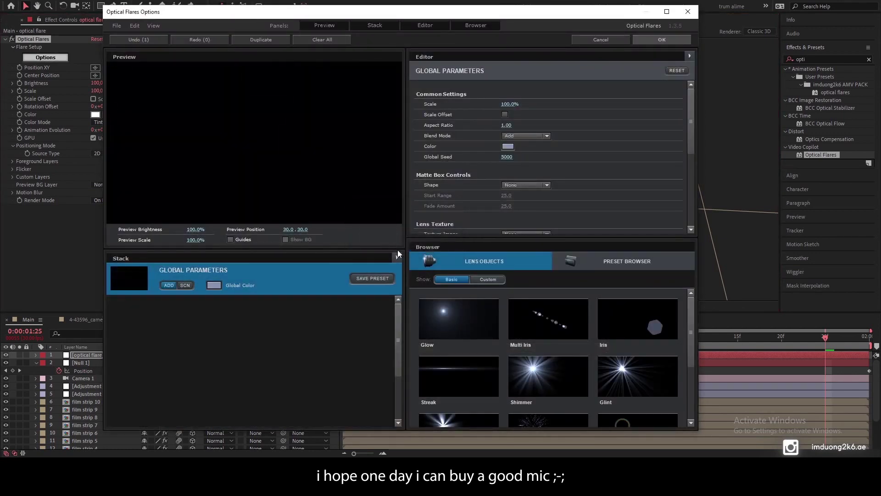
pyautogui.click(460, 321)
pyautogui.scroll(-2, 600, 313)
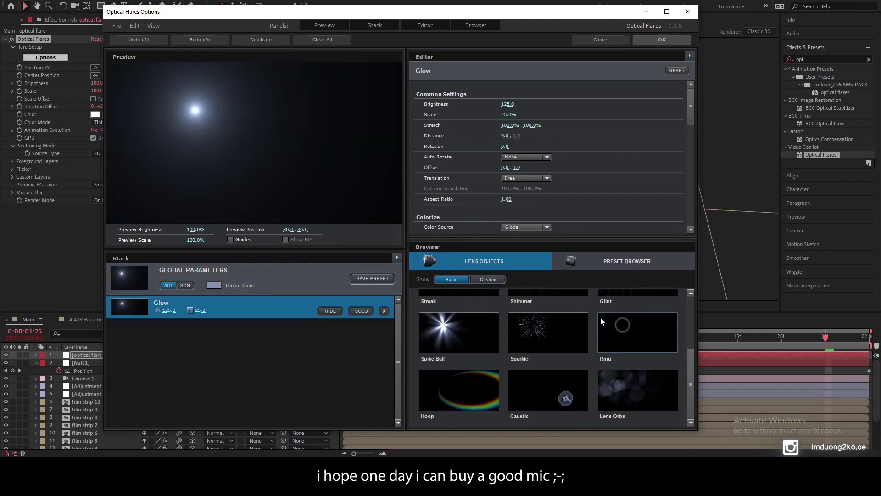
pyautogui.click(627, 397)
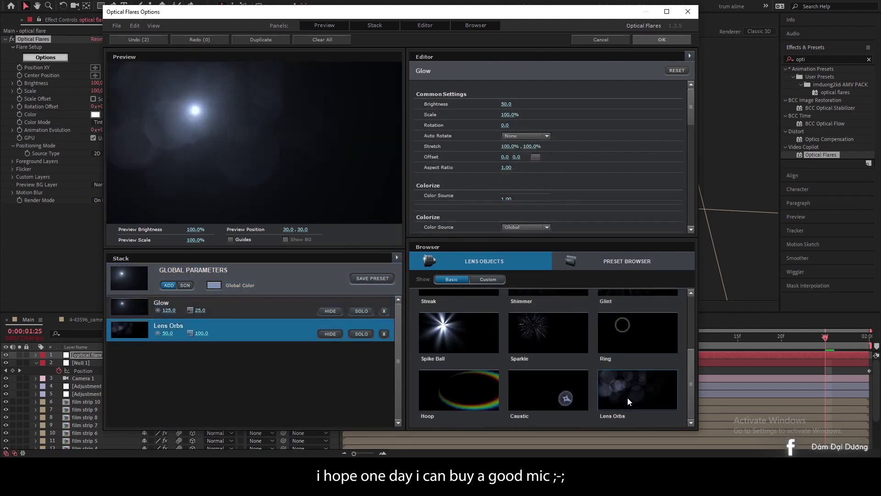
pyautogui.scroll(3, 627, 397)
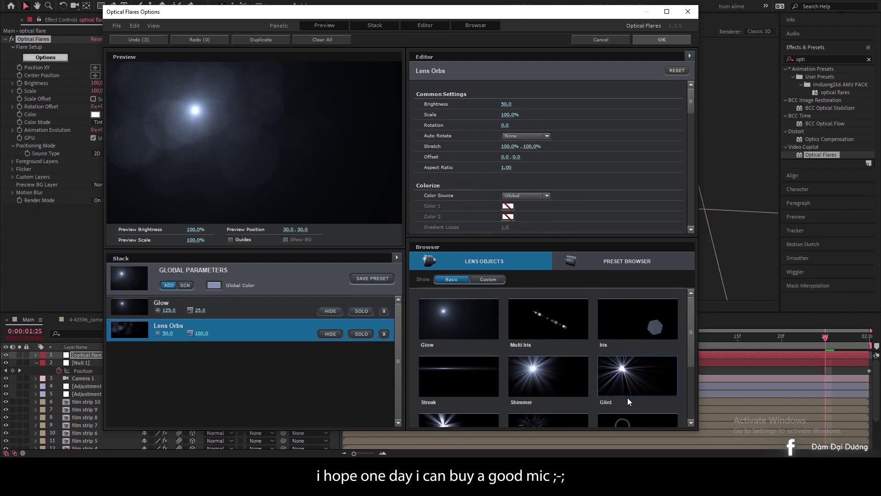
pyautogui.click(661, 334)
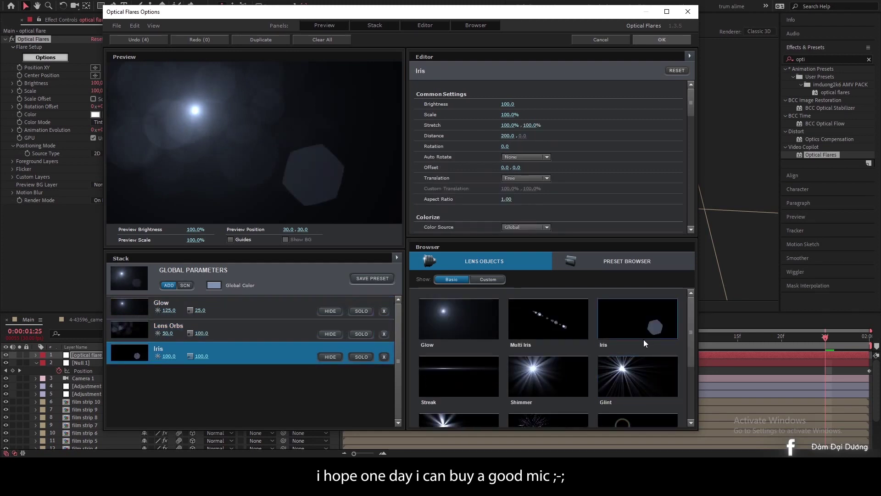
pyautogui.click(669, 40)
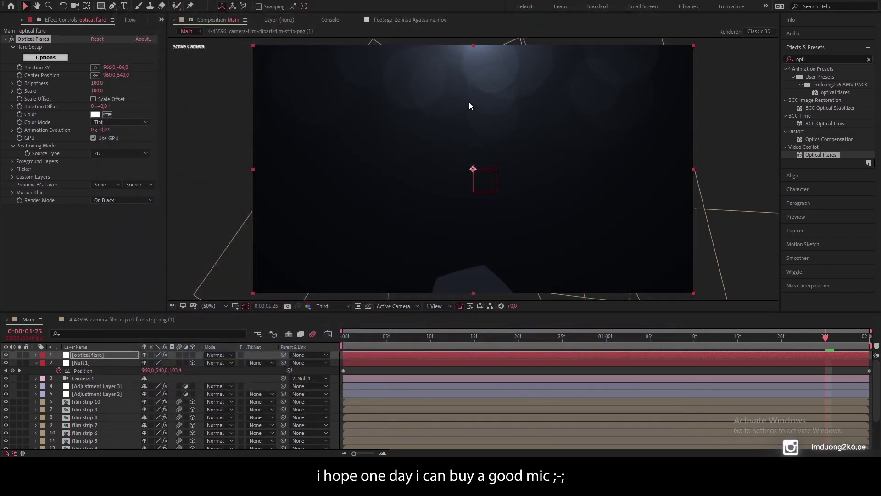
# Step: Raise the flare source to 958,-214 and keyframe Brightness 270 at frame 0
pyautogui.press(',')
pyautogui.moveTo(474, 95); pyautogui.dragTo(473, 85)
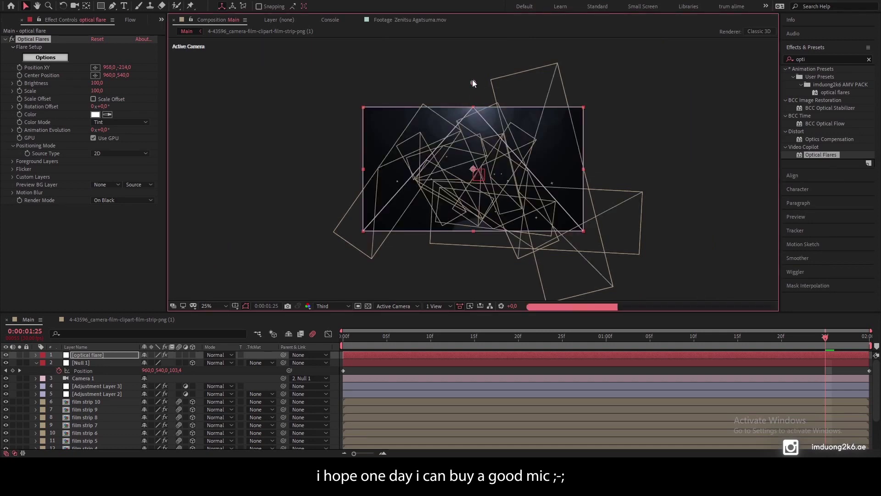
pyautogui.moveTo(389, 337); pyautogui.dragTo(249, 341)
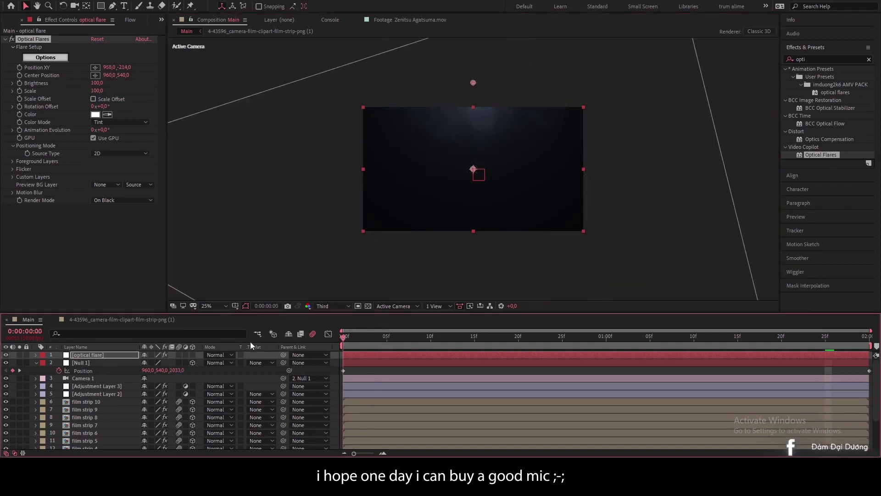
pyautogui.click(27, 83)
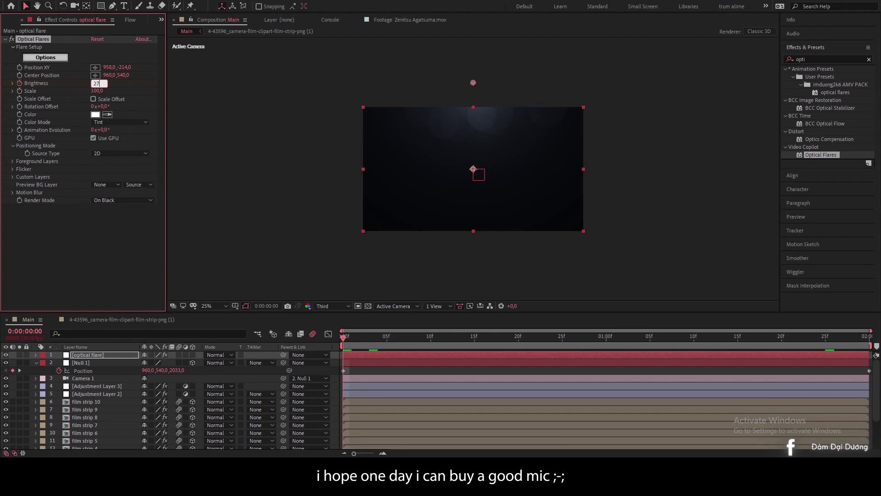
pyautogui.press('Return')
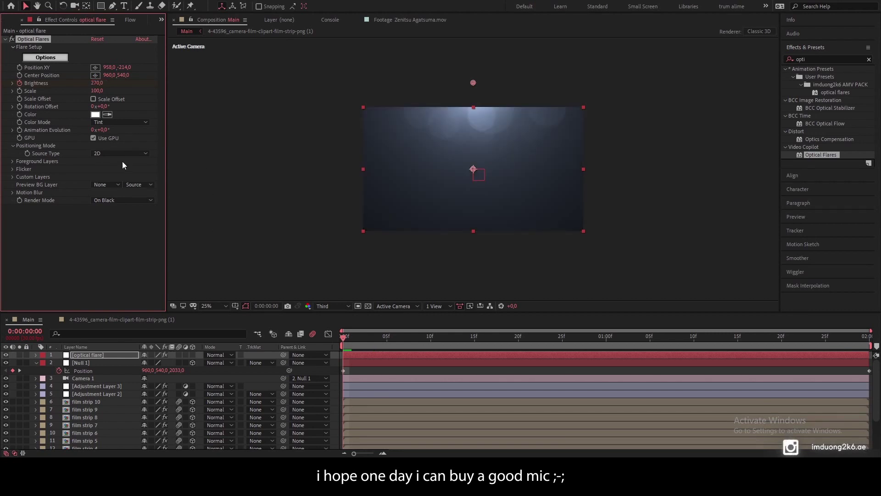
# Step: Key Brightness 100 at 1:01 and 270 at the comp's last frame
pyautogui.press('u')
pyautogui.moveTo(560, 339)
pyautogui.mouseDown()
pyautogui.moveTo(626, 340)
pyautogui.moveTo(616, 338)
pyautogui.mouseUp()
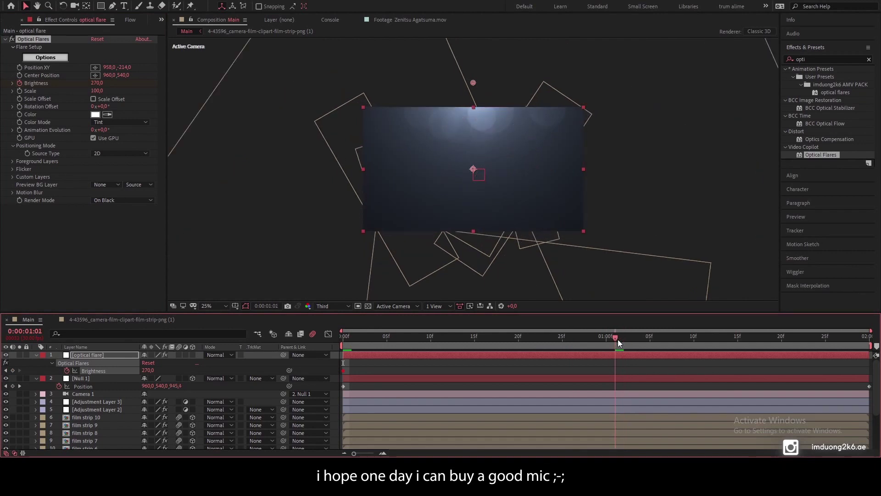
pyautogui.moveTo(148, 370); pyautogui.dragTo(150, 378)
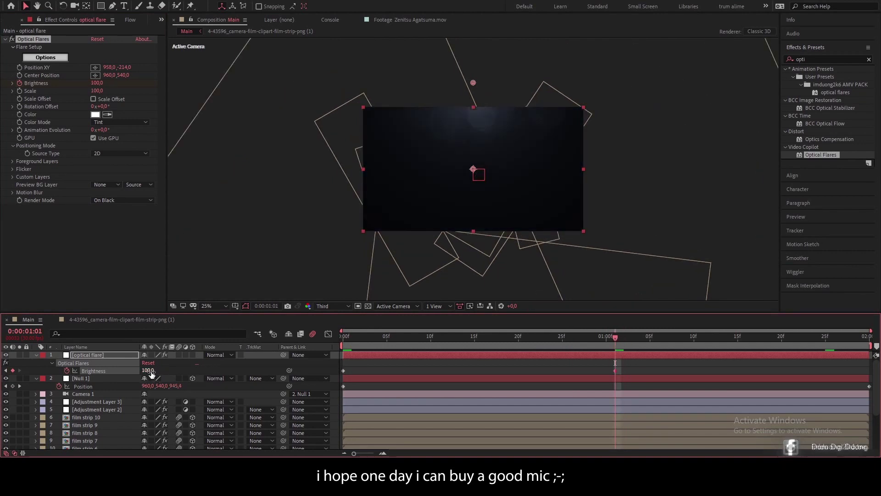
pyautogui.moveTo(810, 340); pyautogui.dragTo(860, 340)
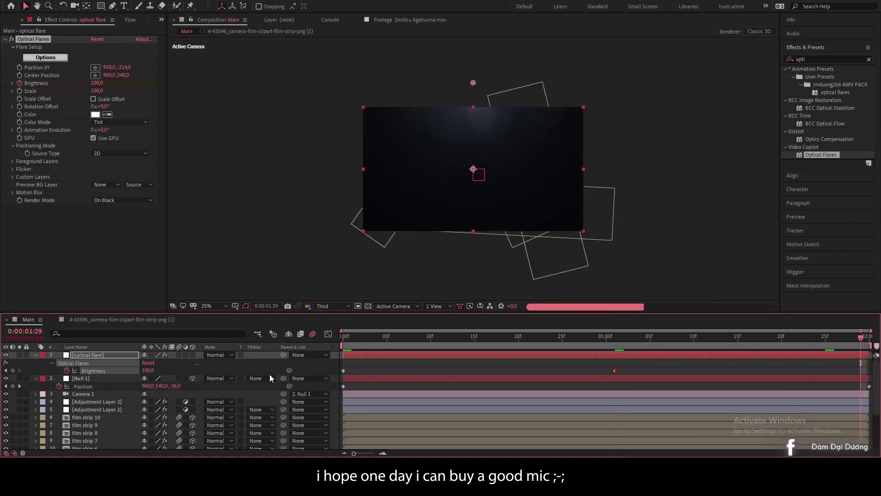
pyautogui.write('270')
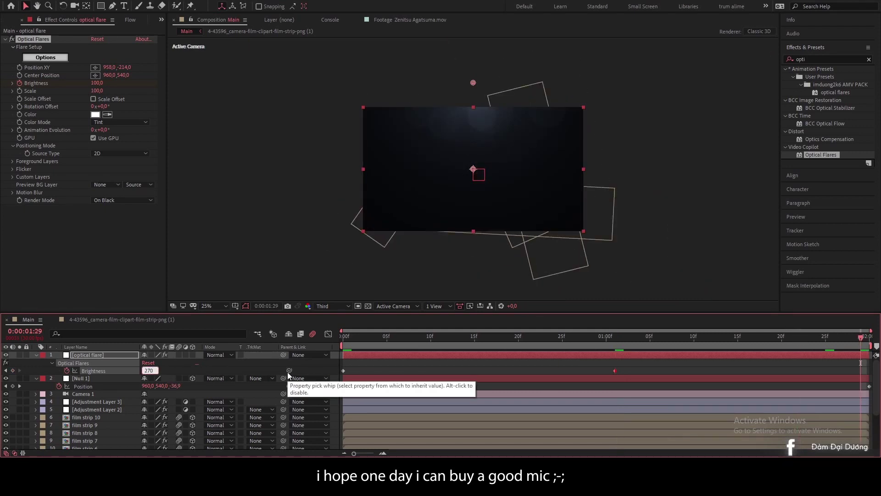
pyautogui.press('Return')
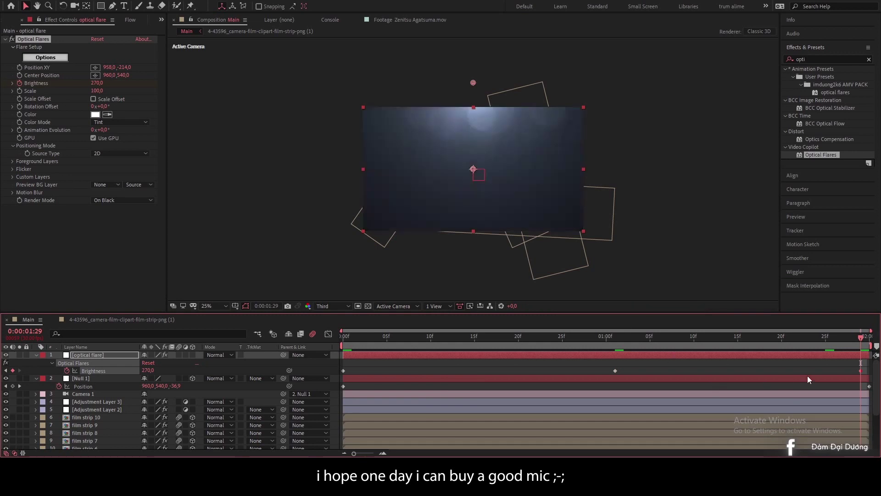
pyautogui.moveTo(861, 371); pyautogui.dragTo(869, 371)
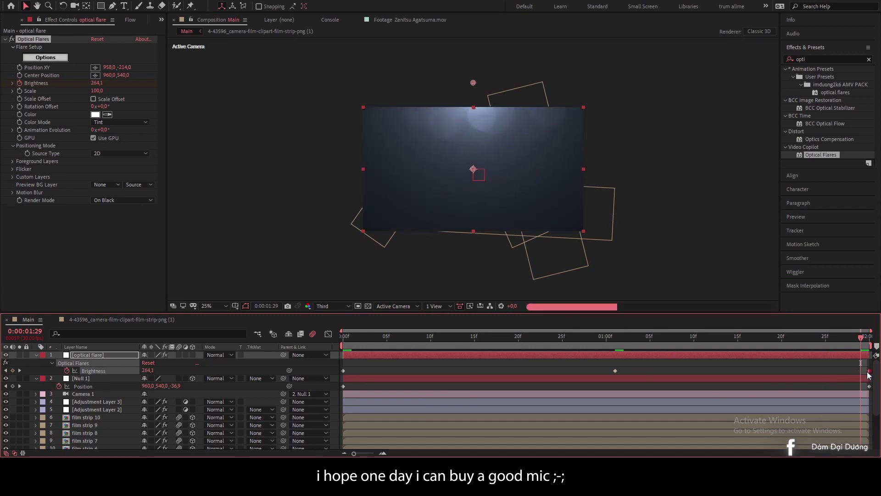
pyautogui.click(122, 371)
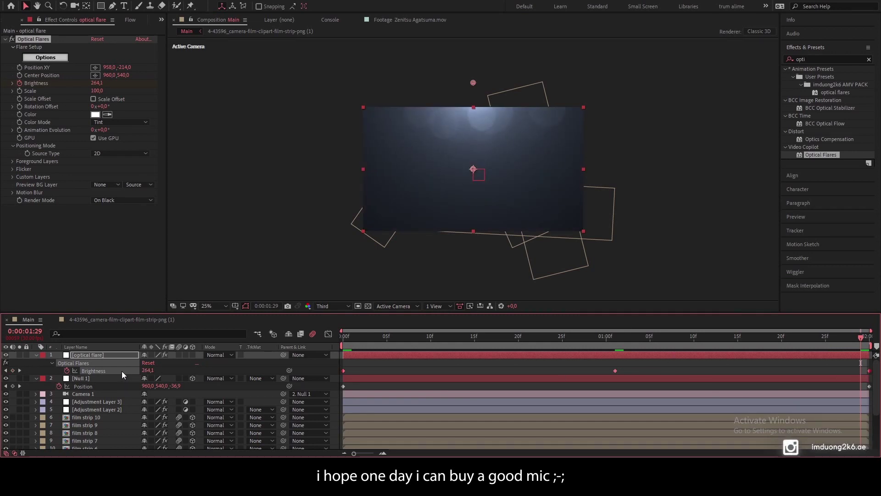
# Step: Drag the Brightness Bezier handles in the speed graph to about 94–99% influence, ending in a sharp surge
pyautogui.click(328, 335)
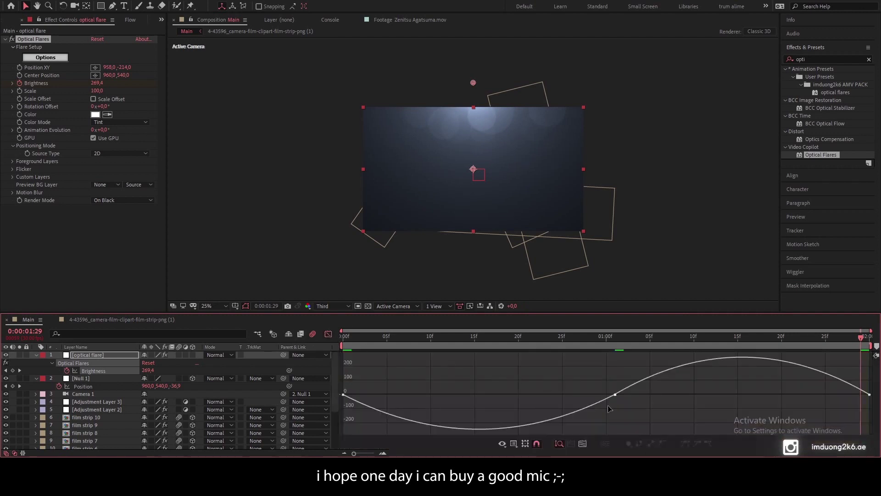
pyautogui.click(615, 395)
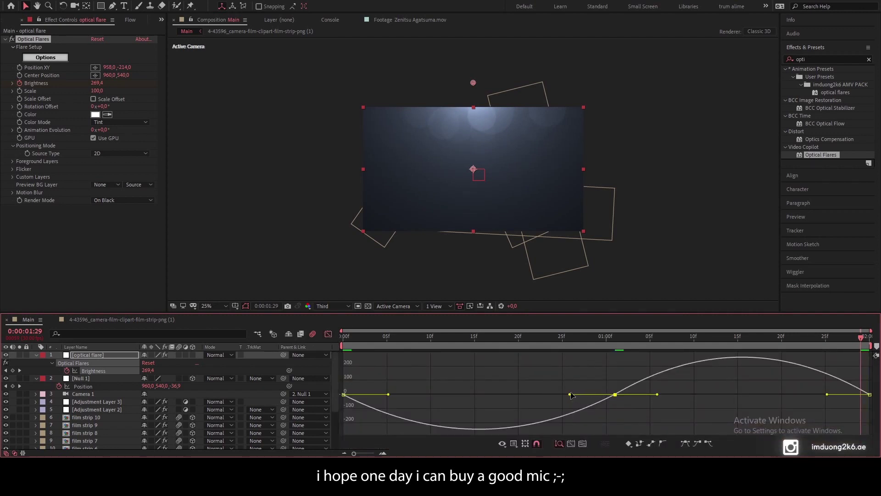
pyautogui.moveTo(570, 395); pyautogui.dragTo(461, 392)
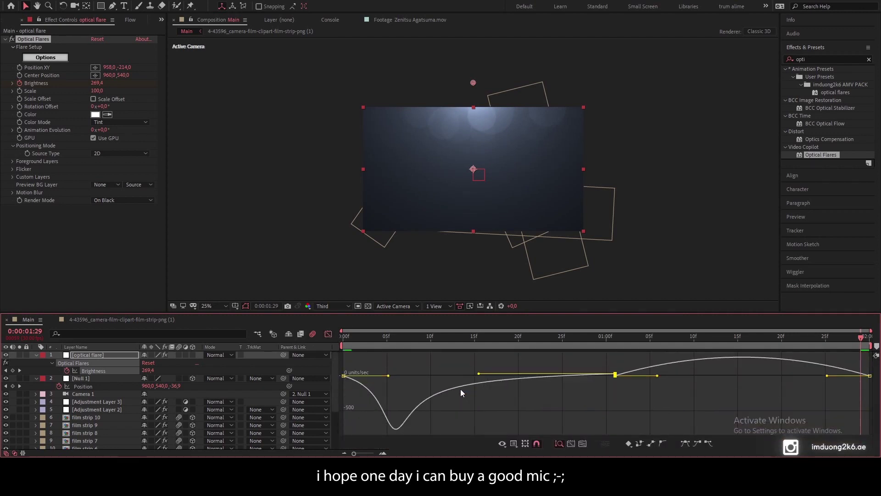
pyautogui.hotkey('ctrl', 'z')
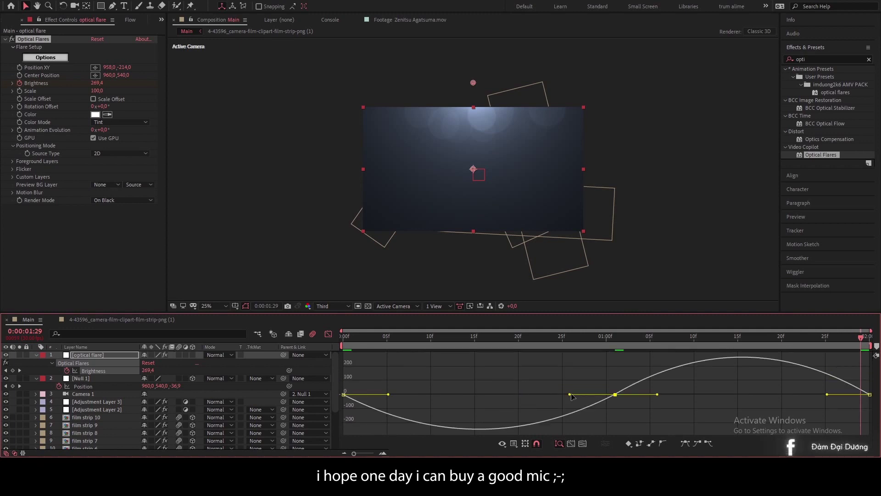
pyautogui.moveTo(570, 394); pyautogui.dragTo(476, 394)
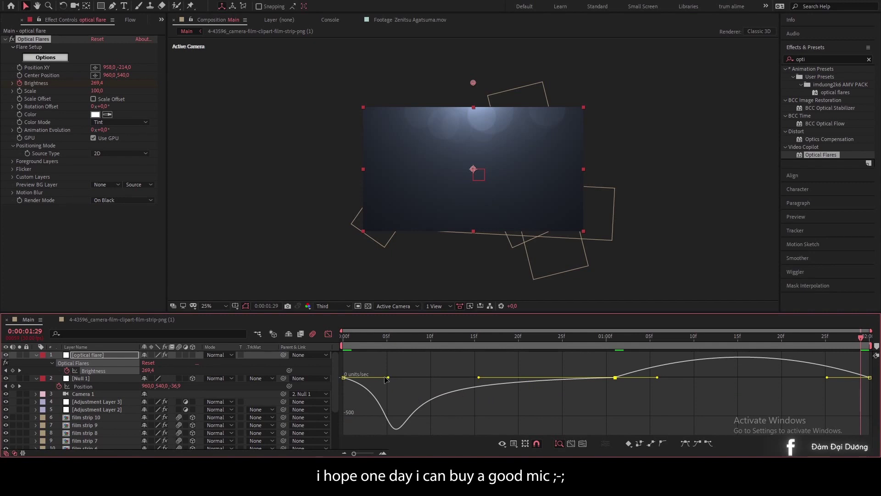
pyautogui.moveTo(388, 378); pyautogui.dragTo(346, 378)
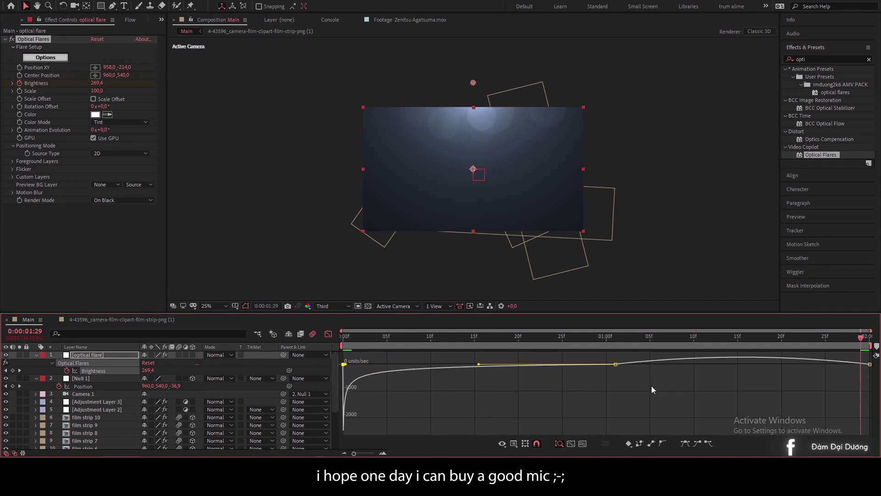
pyautogui.click(615, 364)
pyautogui.moveTo(616, 364); pyautogui.dragTo(742, 366)
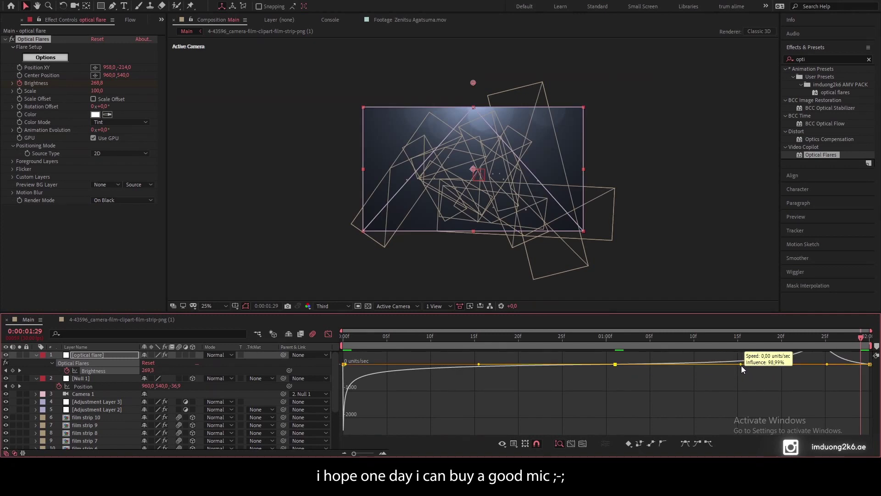
pyautogui.moveTo(742, 365); pyautogui.dragTo(742, 365)
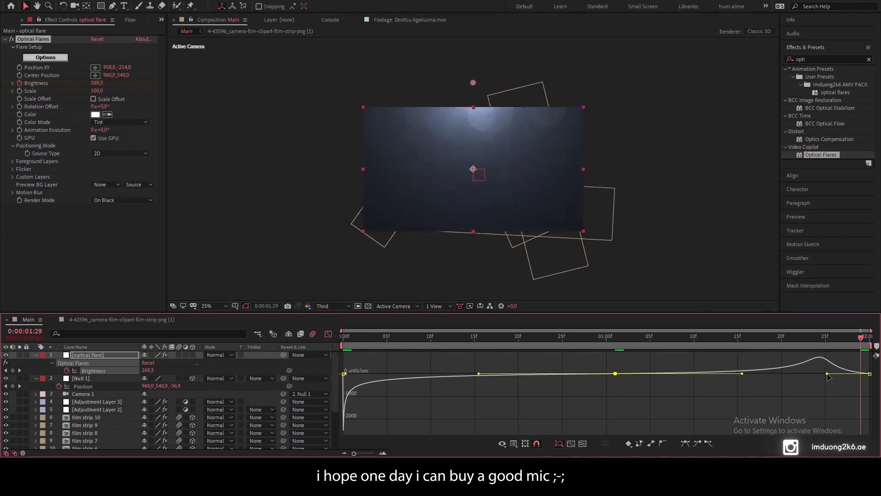
pyautogui.moveTo(828, 375); pyautogui.dragTo(866, 374)
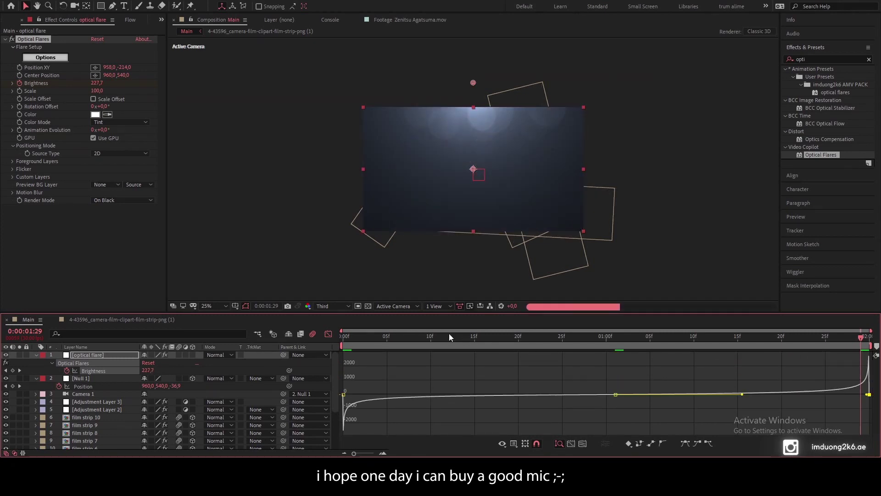
# Step: Set the Optical Flares Render Mode to On Transparent and the viewer zoom to 50%
pyautogui.click(328, 335)
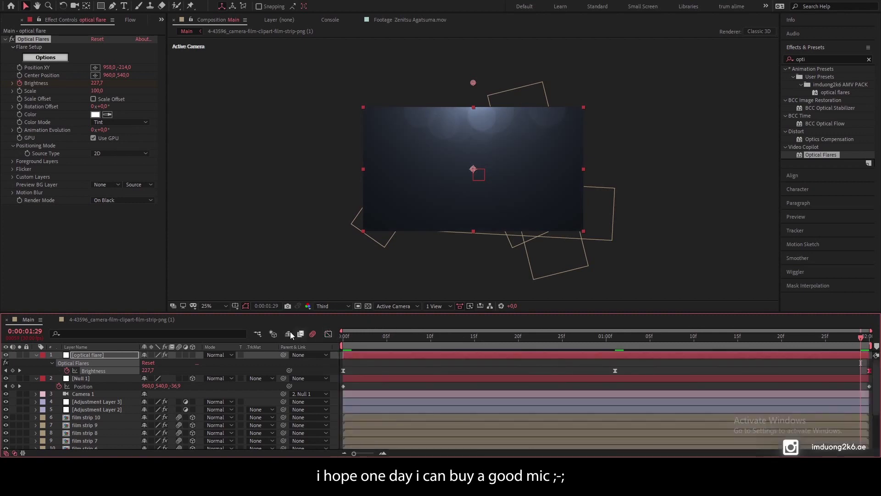
pyautogui.click(118, 200)
pyautogui.click(134, 219)
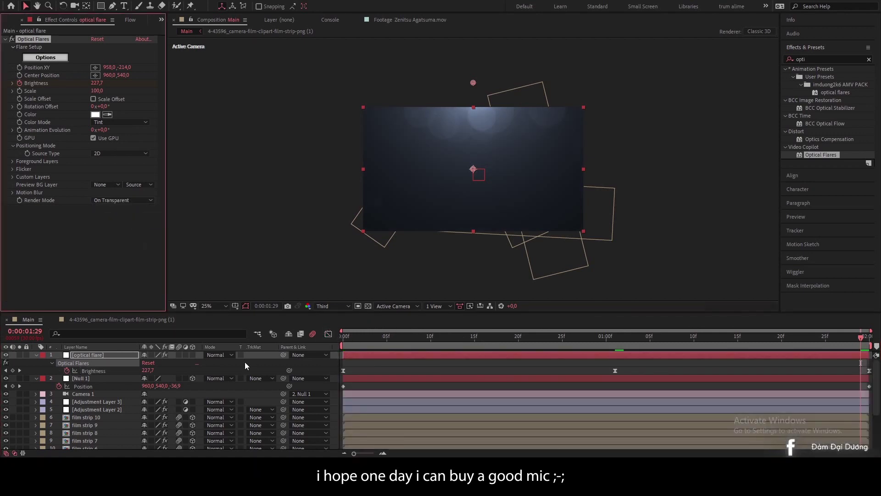
pyautogui.click(217, 305)
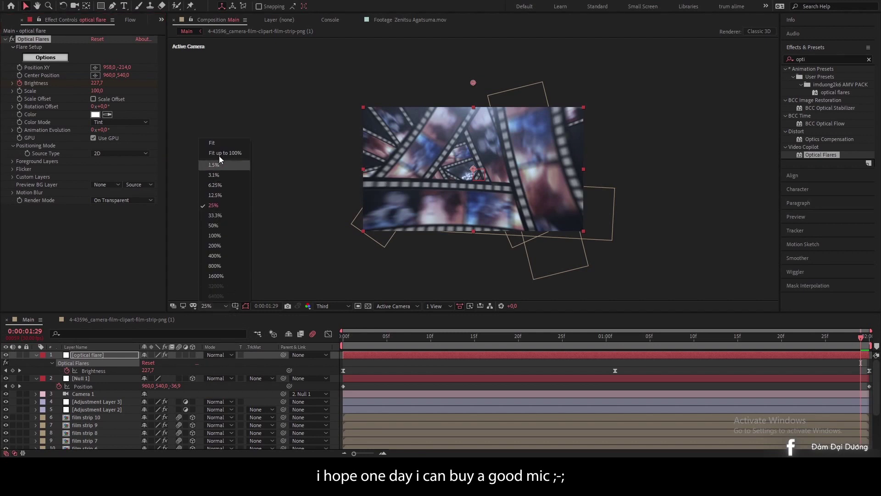
pyautogui.click(224, 153)
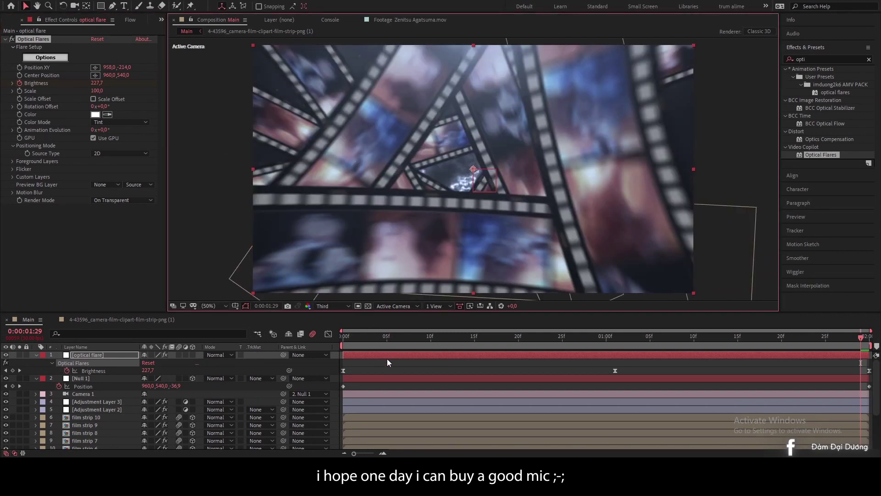
# Step: Add a new adjustment layer and place it between film strip 7 and film strip 6
pyautogui.rightClick(368, 388)
pyautogui.moveTo(439, 288)
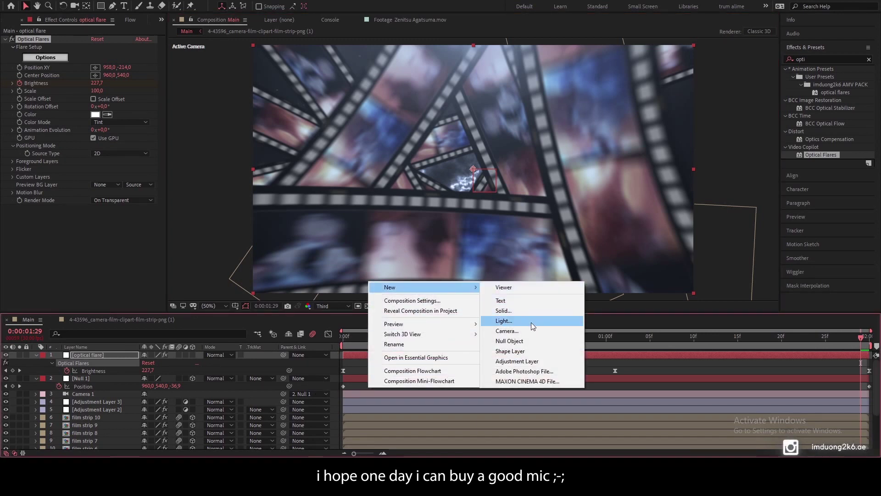
pyautogui.click(530, 360)
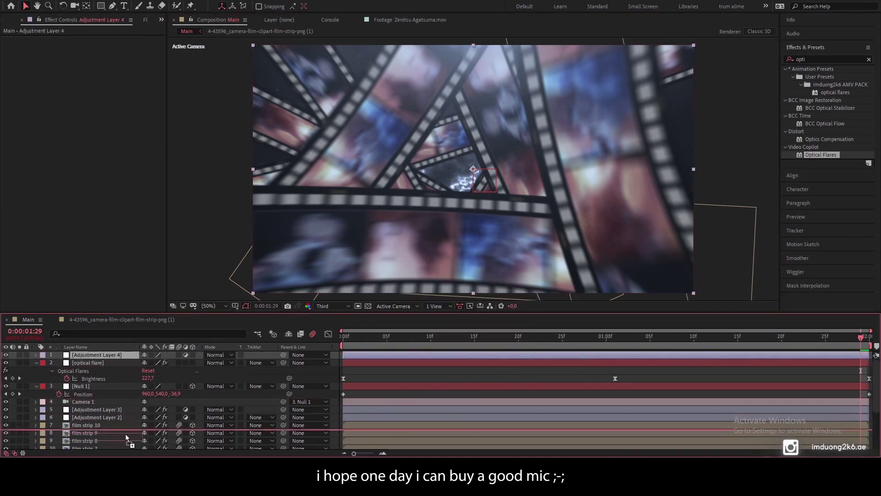
pyautogui.scroll(-2, 126, 445)
pyautogui.moveTo(125, 448); pyautogui.dragTo(128, 387)
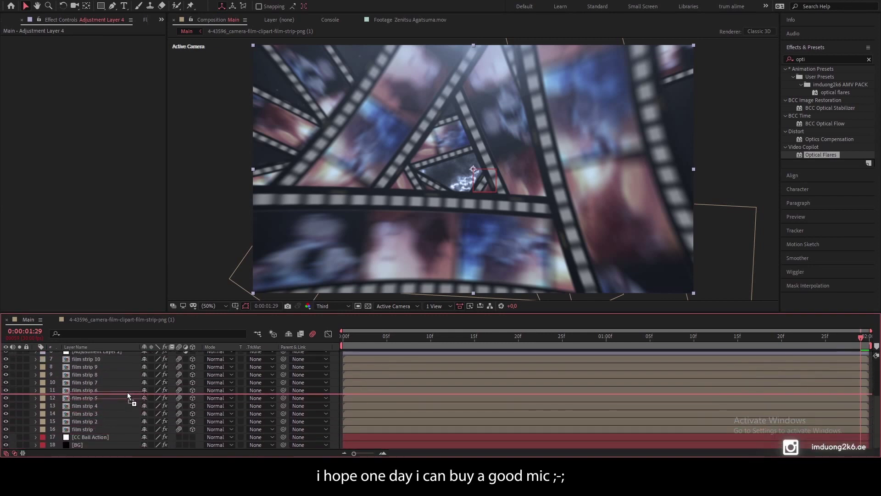
# Step: Apply BCC Lens Blur OBS to Adjustment Layer 4 and set Iris Scale to 4,0
pyautogui.click(869, 59)
pyautogui.write('bcc')
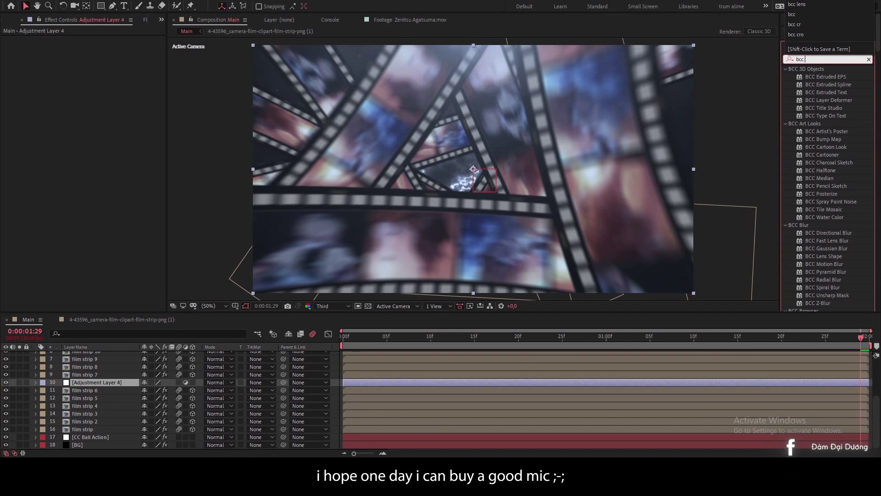
pyautogui.write('lens')
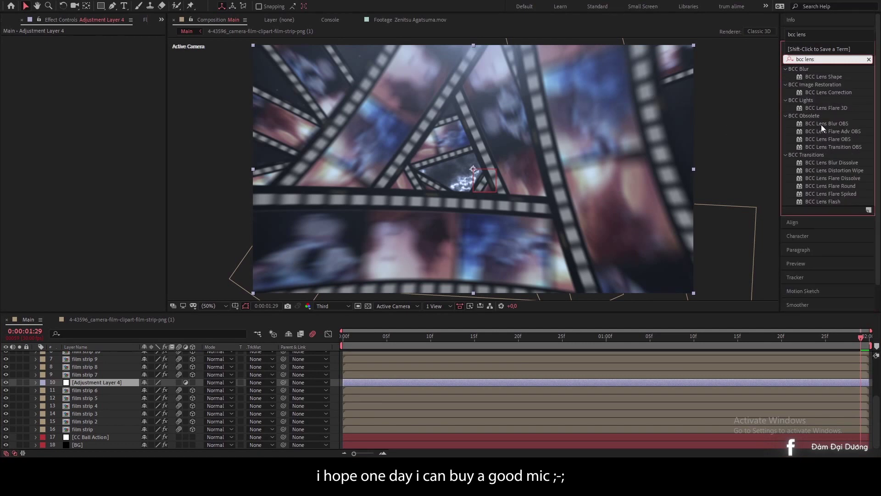
pyautogui.doubleClick(822, 125)
pyautogui.click(97, 99)
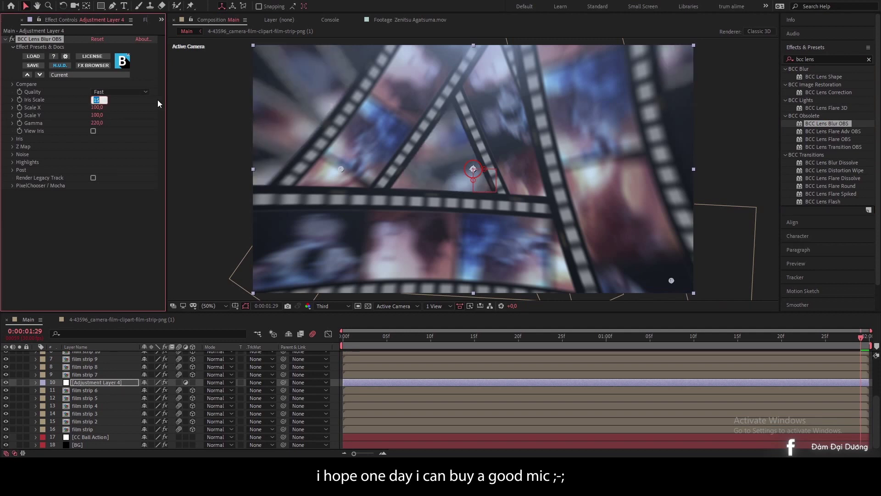
pyautogui.write('4')
pyautogui.press('Return')
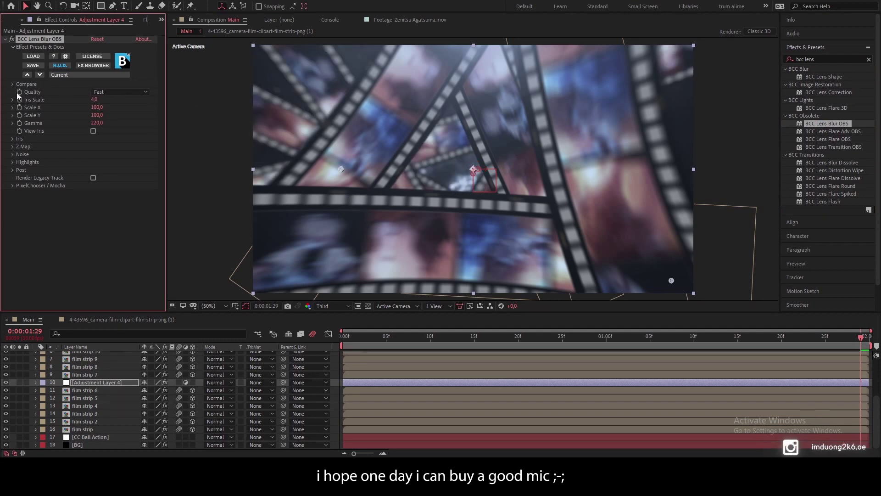
# Step: Keyframe Iris Scale around 0:00:00:23, shift that keyframe later, and add another keyframe
pyautogui.click(417, 342)
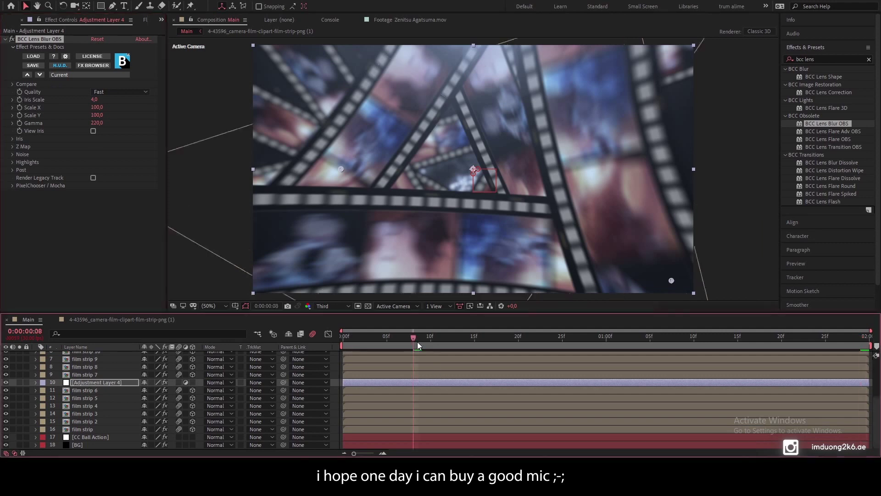
pyautogui.moveTo(417, 341); pyautogui.dragTo(485, 340)
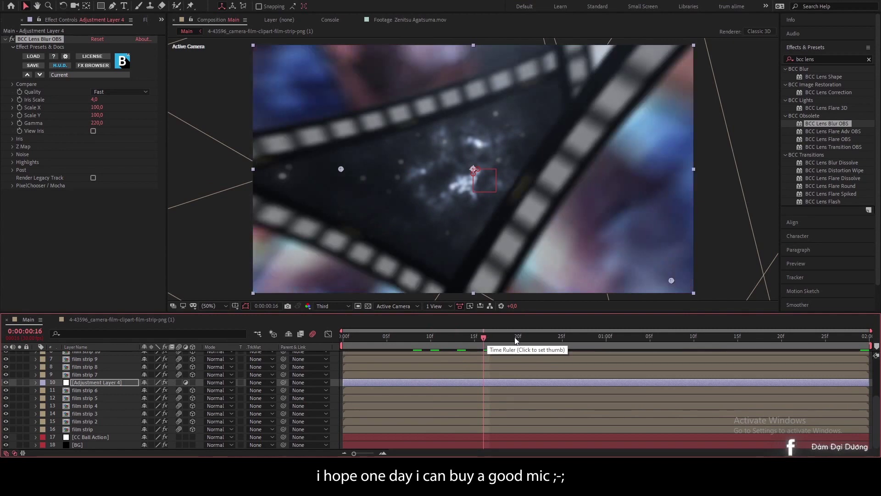
pyautogui.click(516, 340)
pyautogui.click(549, 341)
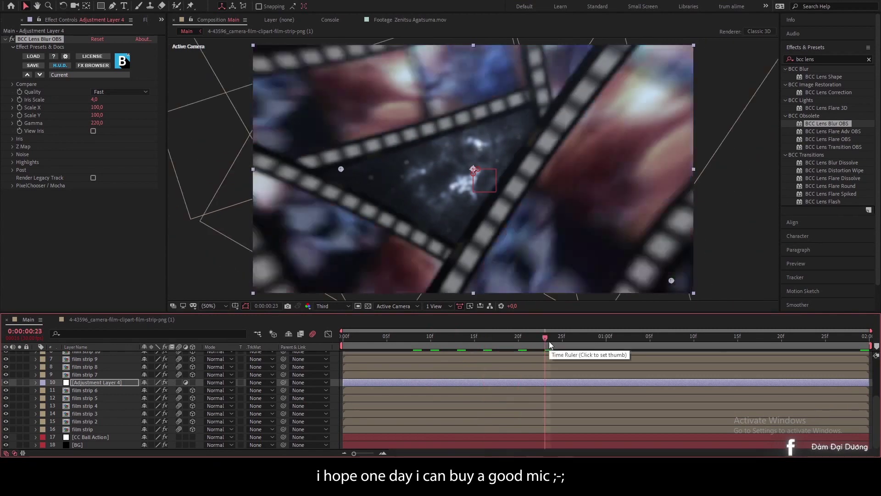
pyautogui.click(19, 100)
pyautogui.press('u')
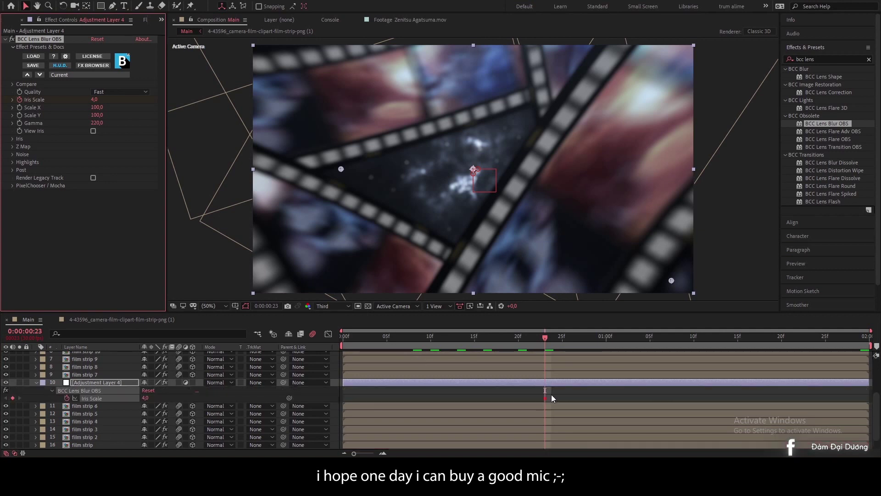
pyautogui.click(551, 398)
pyautogui.moveTo(590, 397); pyautogui.dragTo(623, 398)
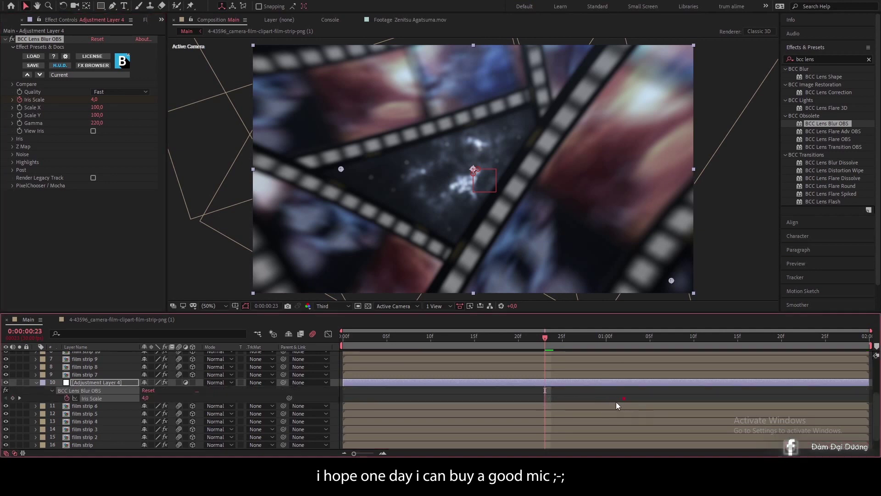
pyautogui.click(13, 398)
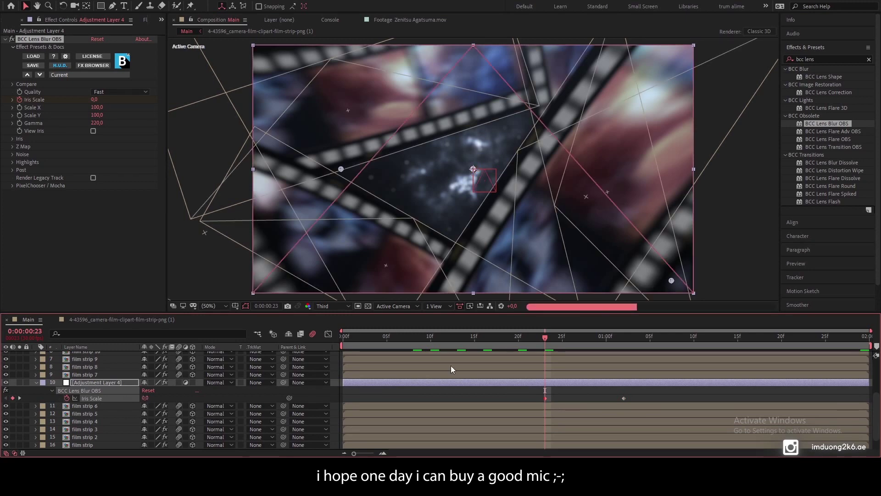
# Step: Move the current time to 0:00:01:19 and select the film strip 6 layer
pyautogui.click(675, 344)
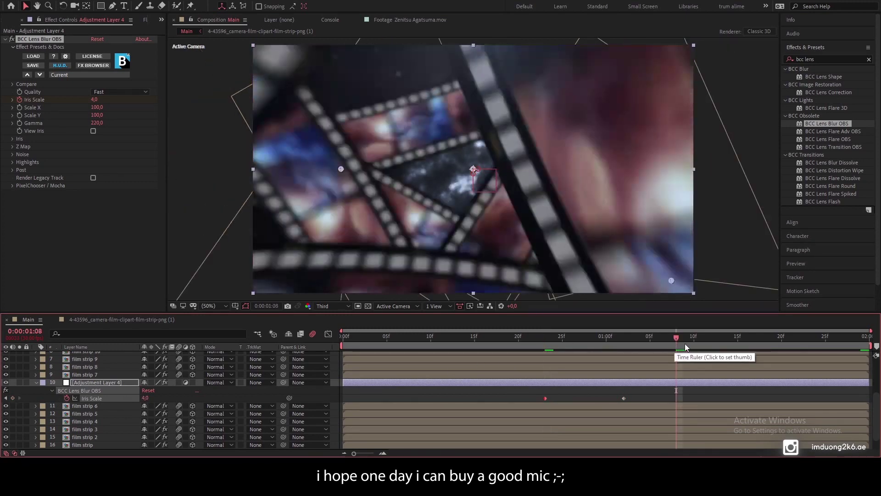
pyautogui.click(720, 340)
pyautogui.moveTo(722, 339); pyautogui.dragTo(773, 338)
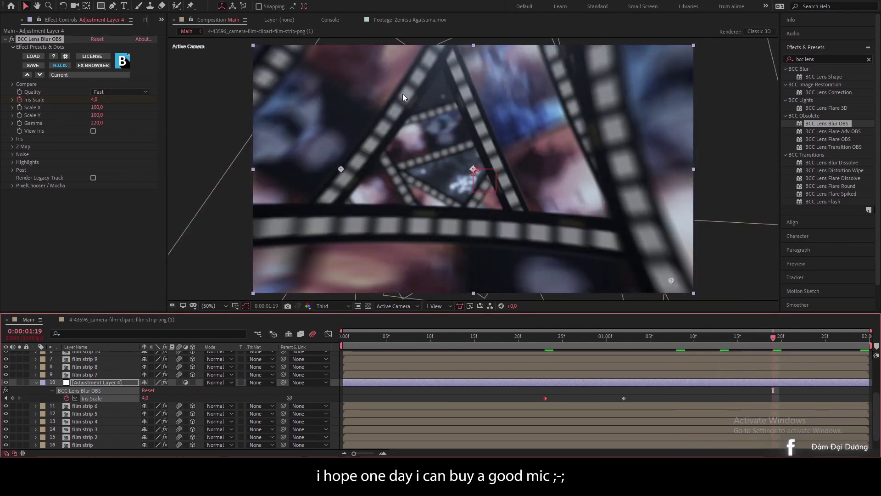
pyautogui.click(101, 406)
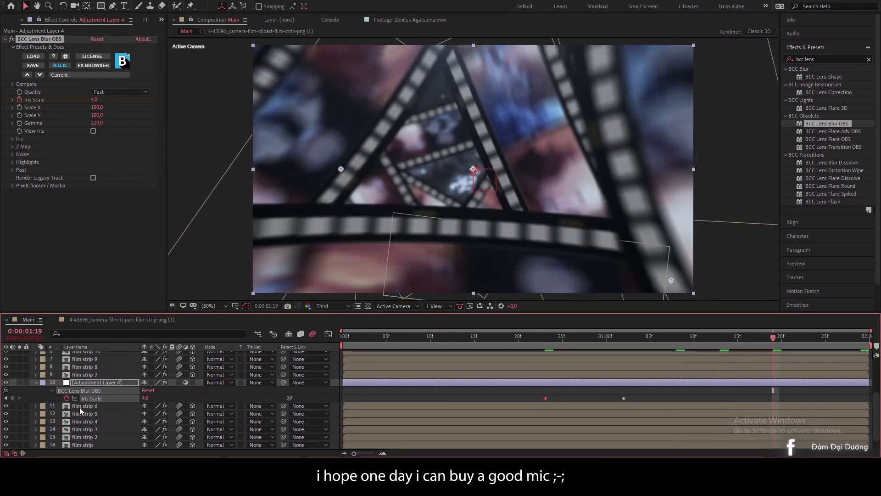
# Step: Apply S_DropShadow to film strip 6 with Shift X and Shift Y 12 and Shadow Blur 38
pyautogui.click(824, 60)
pyautogui.write('s_drop')
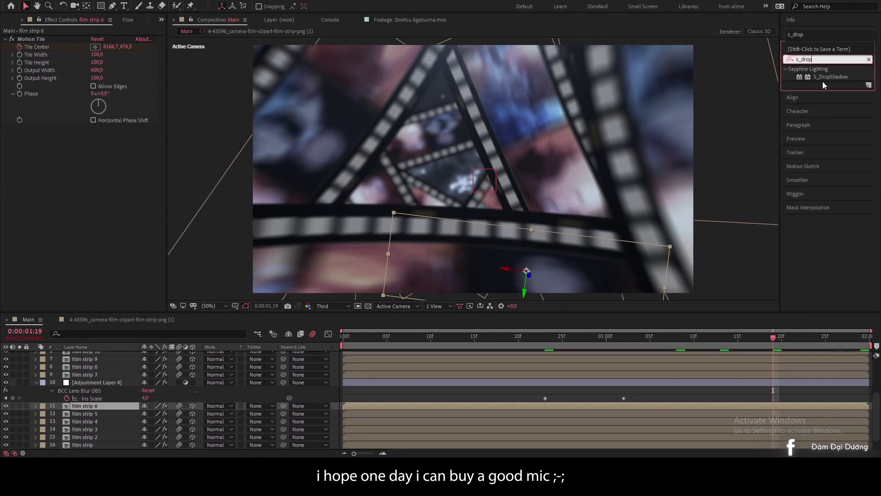
pyautogui.moveTo(827, 77); pyautogui.dragTo(80, 201)
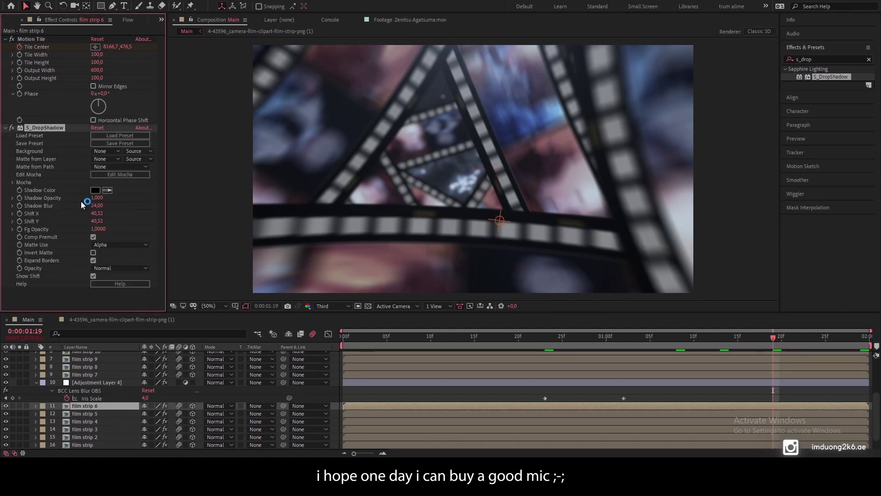
pyautogui.click(96, 213)
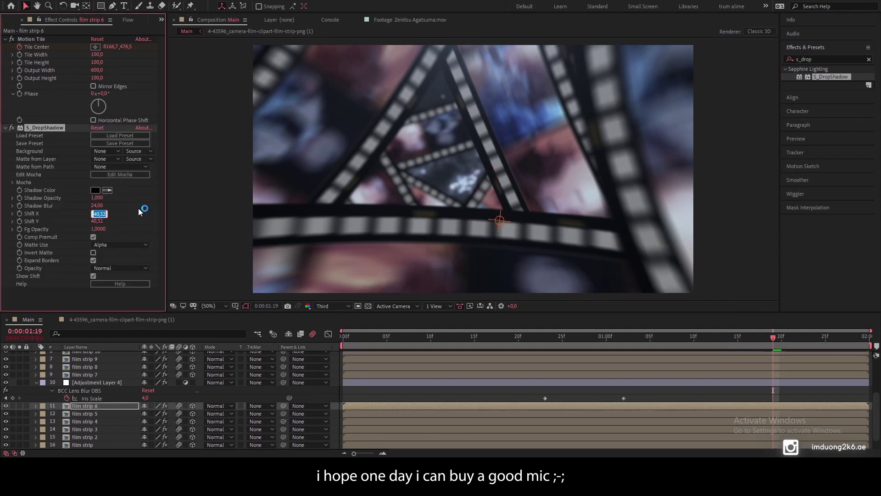
pyautogui.write('12')
pyautogui.press('Tab')
pyautogui.write('12')
pyautogui.press('Return')
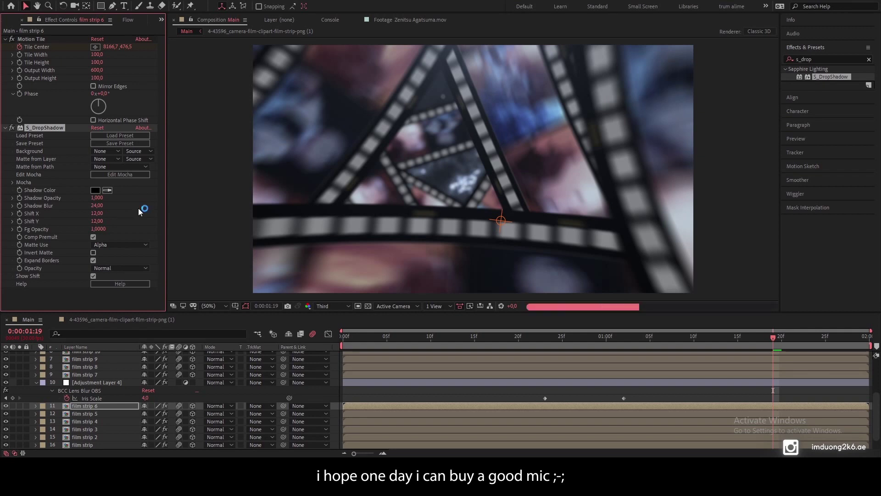
pyautogui.moveTo(98, 207); pyautogui.dragTo(106, 205)
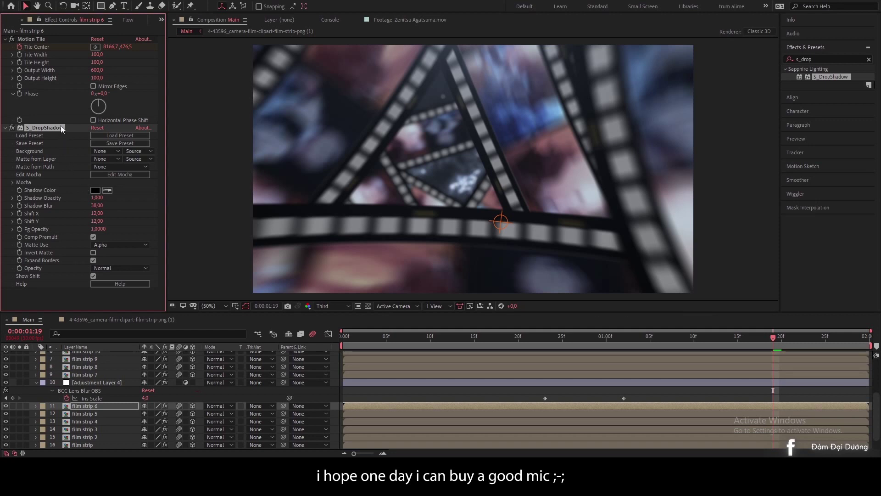
# Step: Paste the drop shadow onto film strips 5 and below, and film strips 10 through 7
pyautogui.click(98, 413)
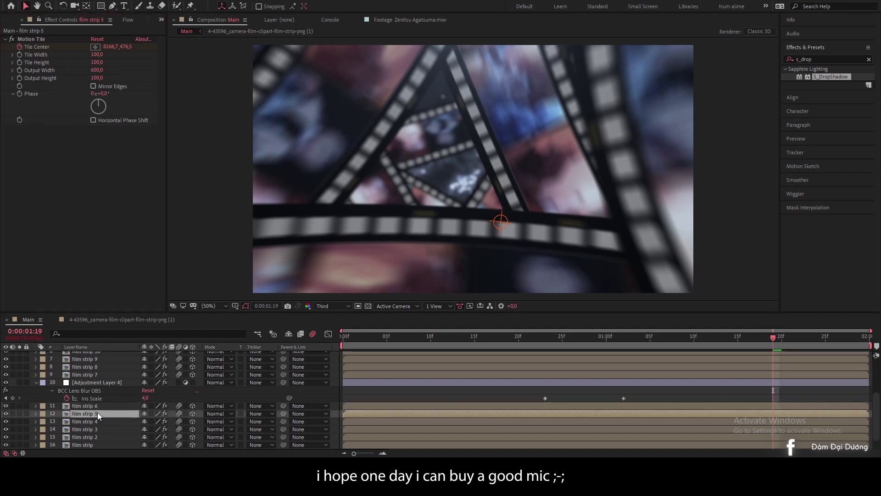
pyautogui.scroll(-1, 97, 412)
pyautogui.keyDown('shift'); pyautogui.click(92, 428); pyautogui.keyUp('shift')
pyautogui.hotkey('ctrl', 'v')
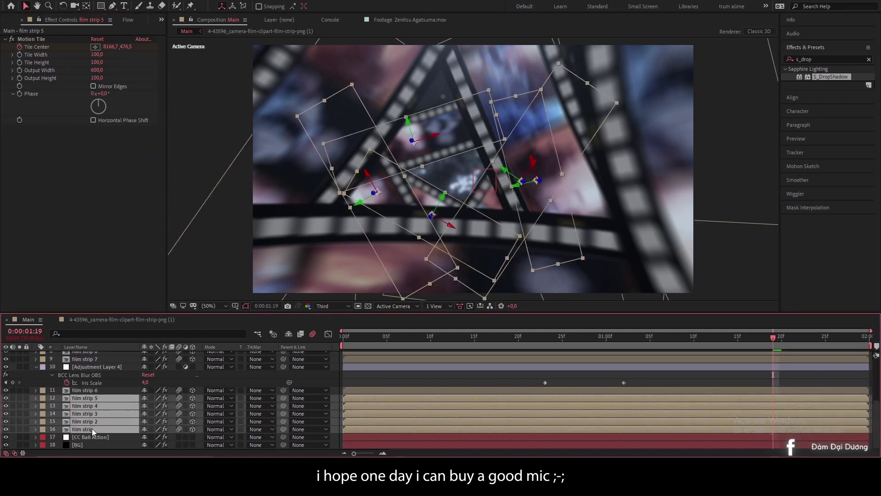
pyautogui.scroll(3, 99, 413)
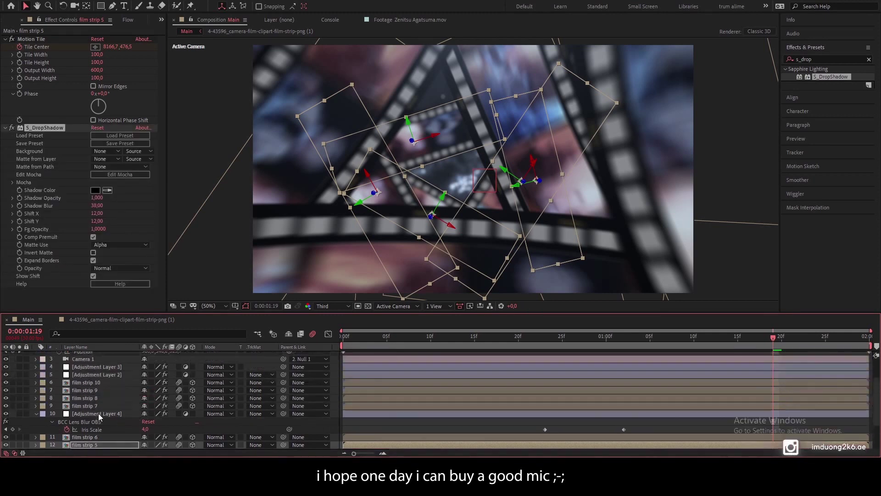
pyautogui.click(98, 406)
pyautogui.keyDown('shift'); pyautogui.click(104, 384); pyautogui.keyUp('shift')
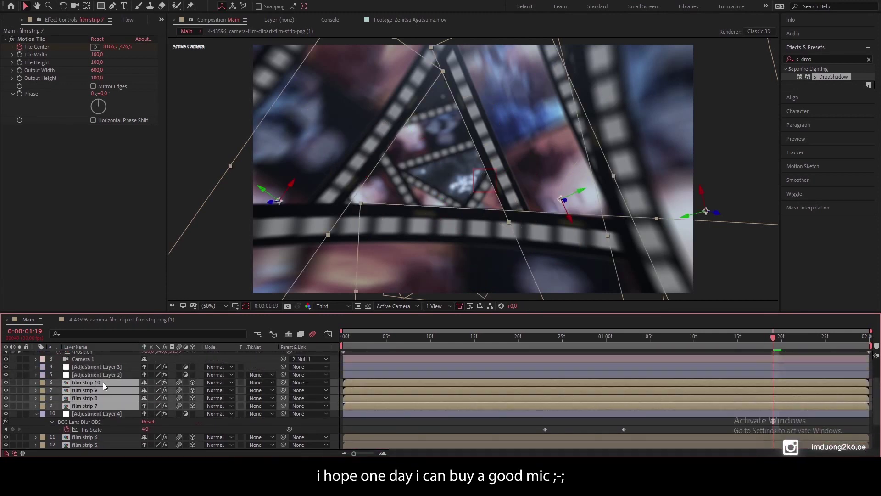
pyautogui.hotkey('ctrl', 'v')
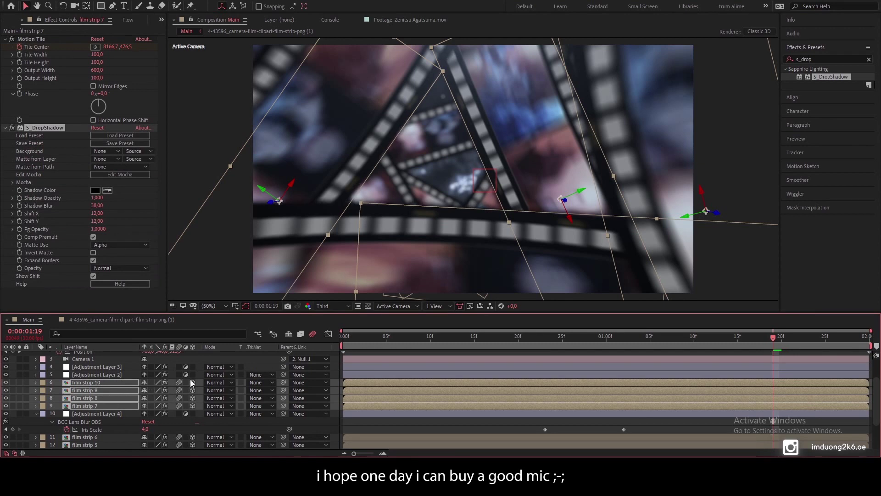
pyautogui.click(258, 360)
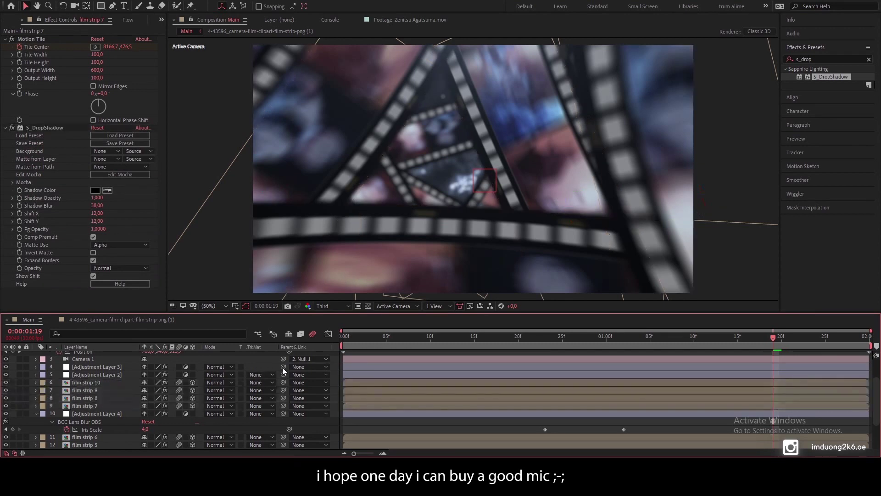
pyautogui.click(843, 336)
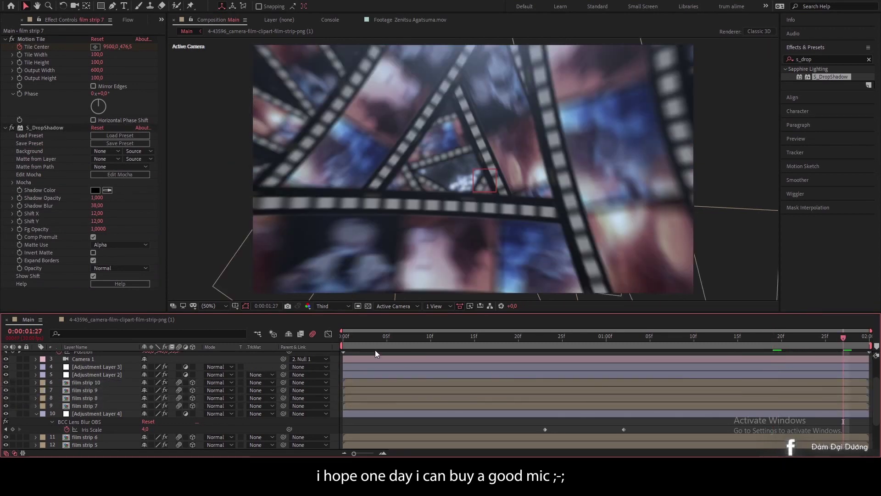
pyautogui.scroll(3, 375, 352)
# Step: Add a new adjustment layer and place it just below the optical flare layer
pyautogui.rightClick(377, 374)
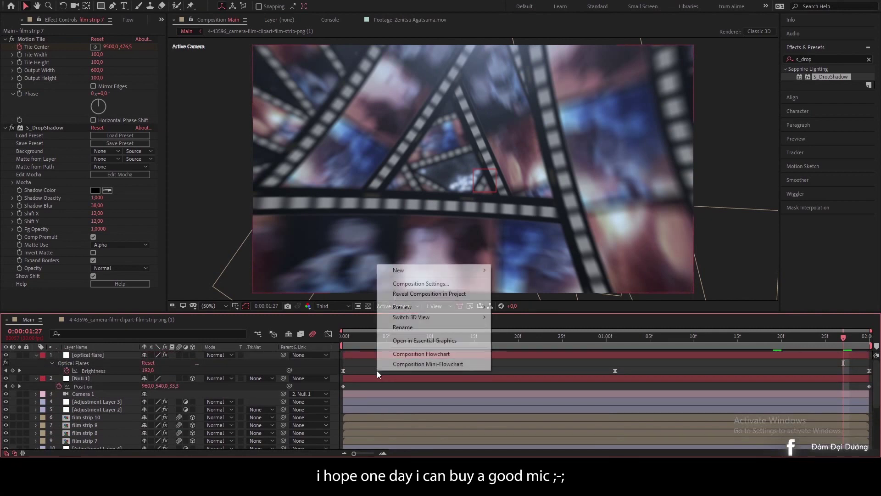
pyautogui.moveTo(441, 270)
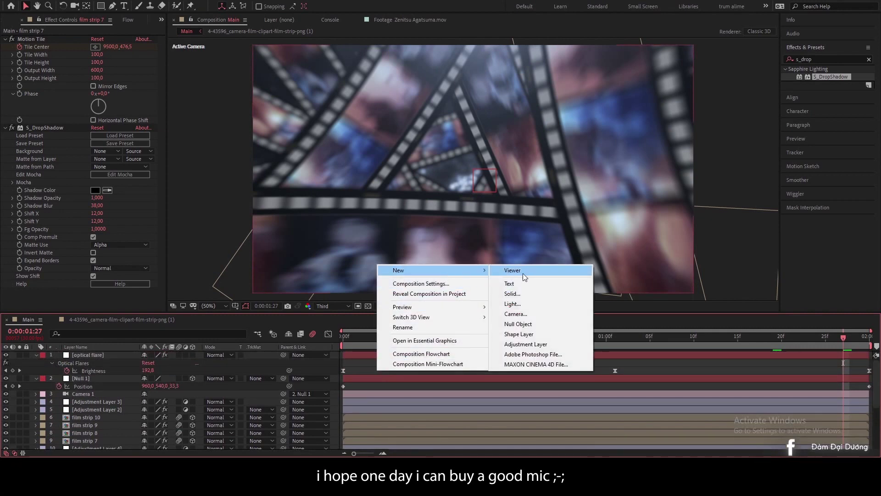
pyautogui.click(541, 344)
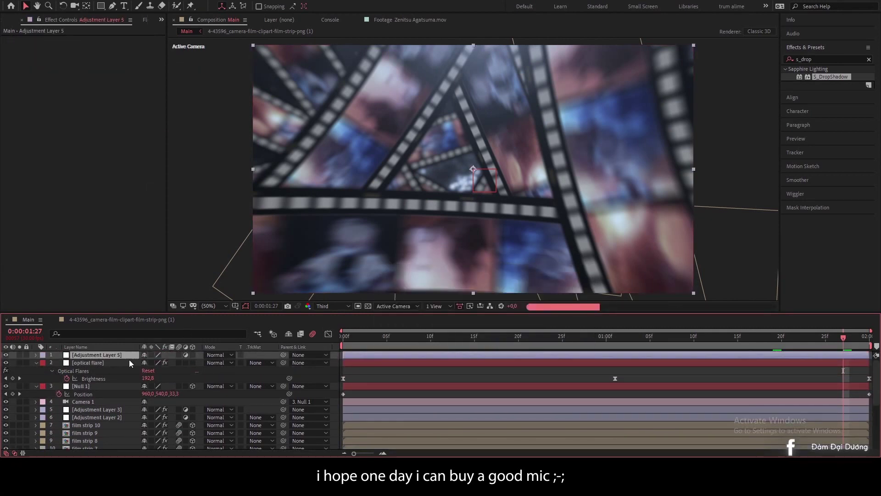
pyautogui.moveTo(129, 356); pyautogui.dragTo(129, 382)
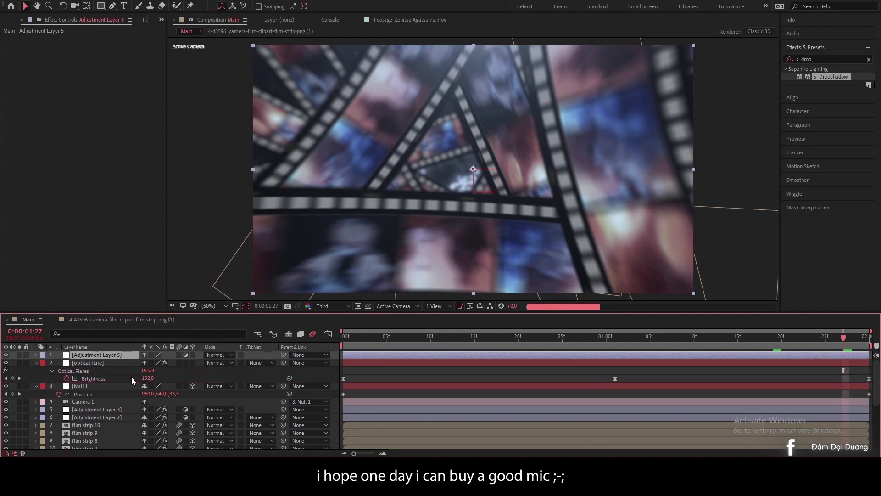
# Step: Apply the Magic Bullet Looks effect to Adjustment Layer 5 and open it for editing
pyautogui.click(821, 59)
pyautogui.write('looks')
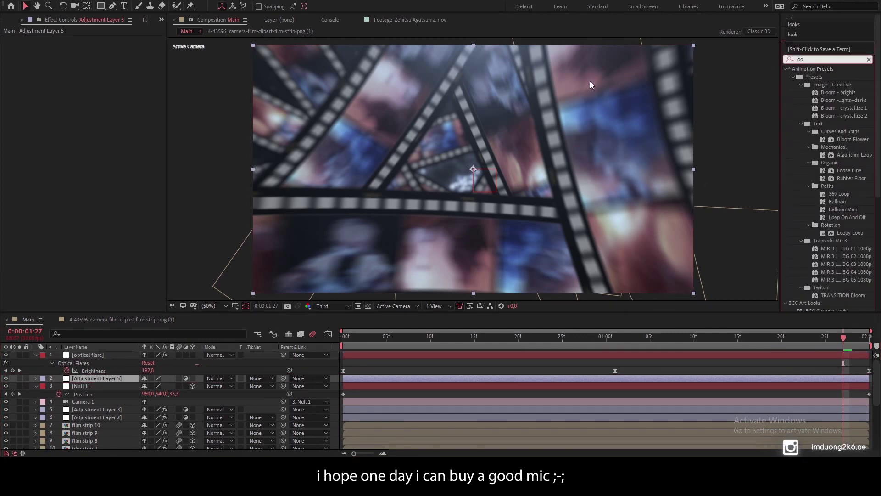
pyautogui.click(809, 77)
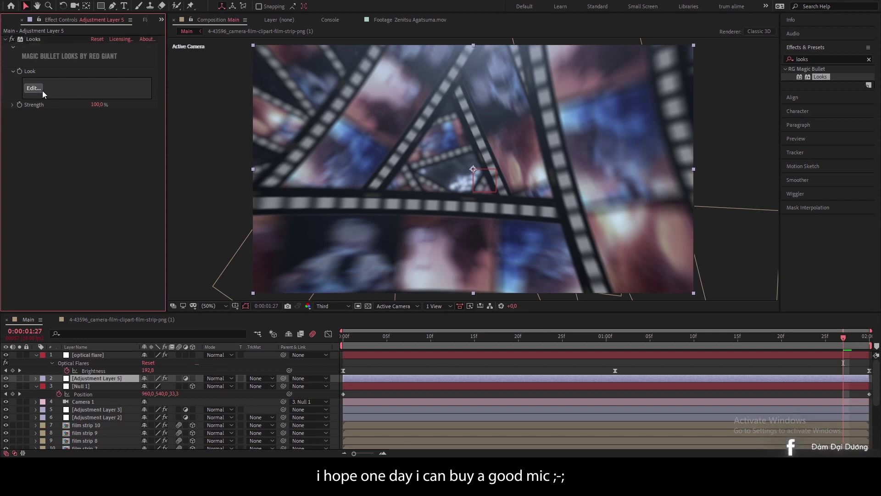
pyautogui.click(39, 88)
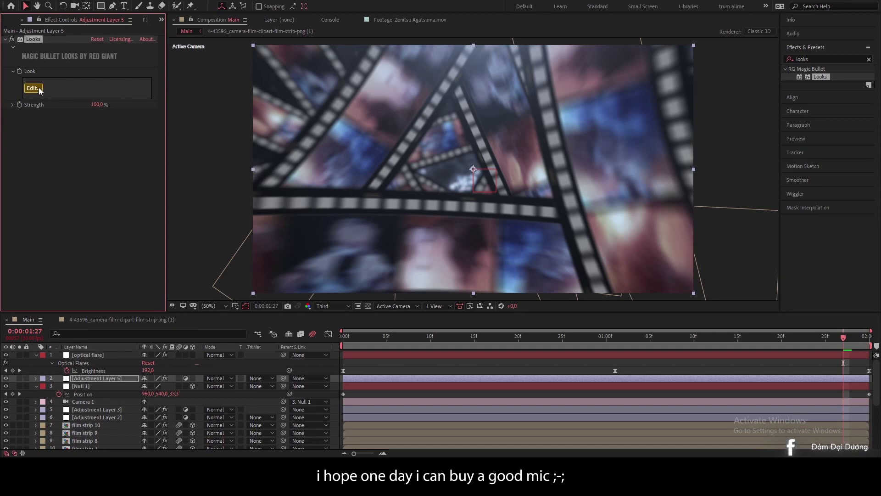
# Step: Launch the Looks editor and bring up the available Lens tools
pyautogui.click(39, 88)
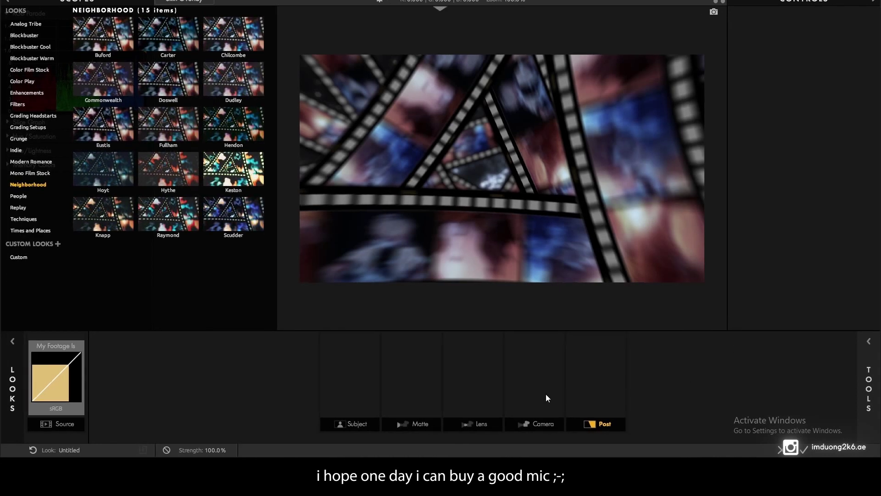
pyautogui.click(524, 393)
pyautogui.moveTo(869, 360)
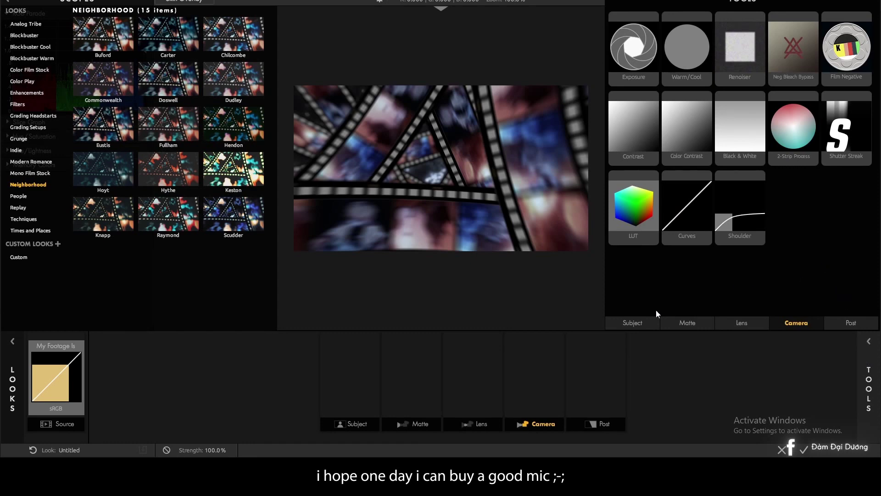
pyautogui.click(497, 352)
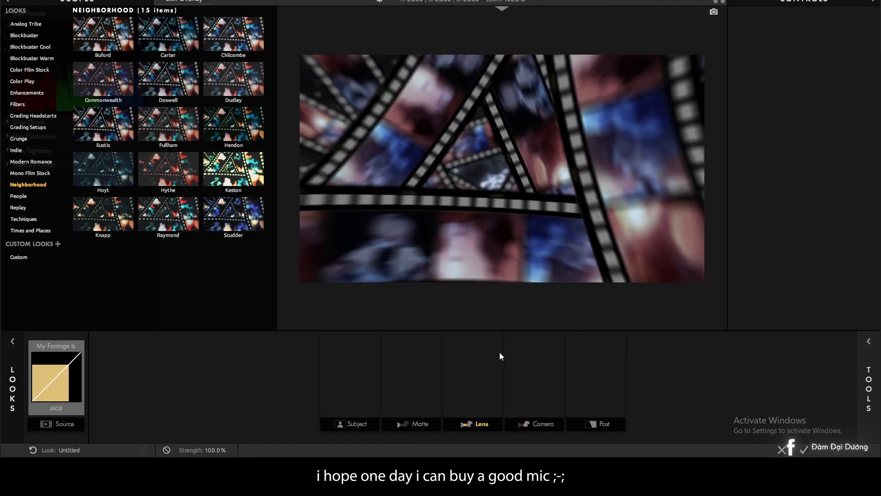
pyautogui.click(500, 356)
pyautogui.click(865, 361)
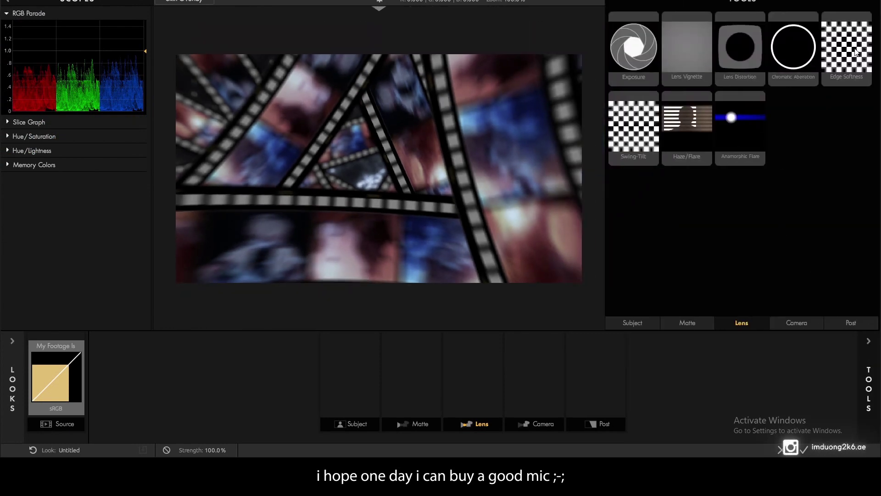
# Step: Add Edge Softness, Chromatic Aberration and Lens Vignette to Lens, and Diffusion to Matte
pyautogui.moveTo(854, 51)
pyautogui.mouseDown()
pyautogui.moveTo(500, 361)
pyautogui.moveTo(465, 379)
pyautogui.mouseUp()
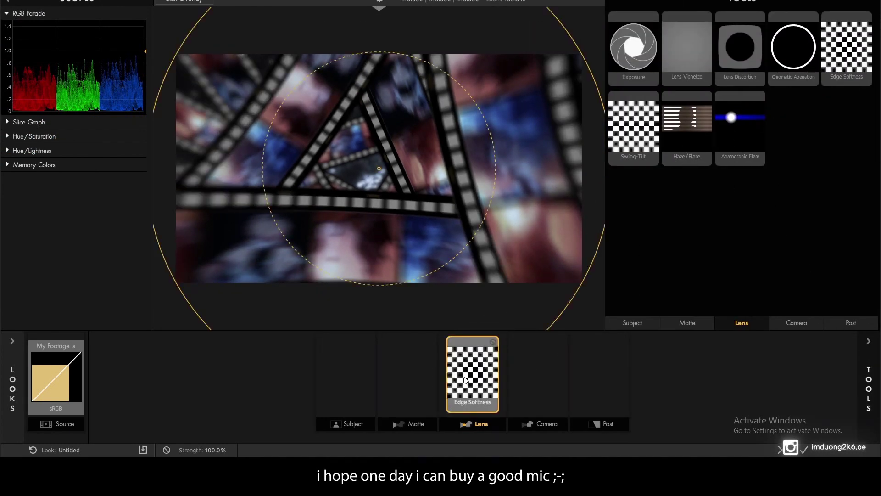
pyautogui.moveTo(814, 43); pyautogui.dragTo(454, 360)
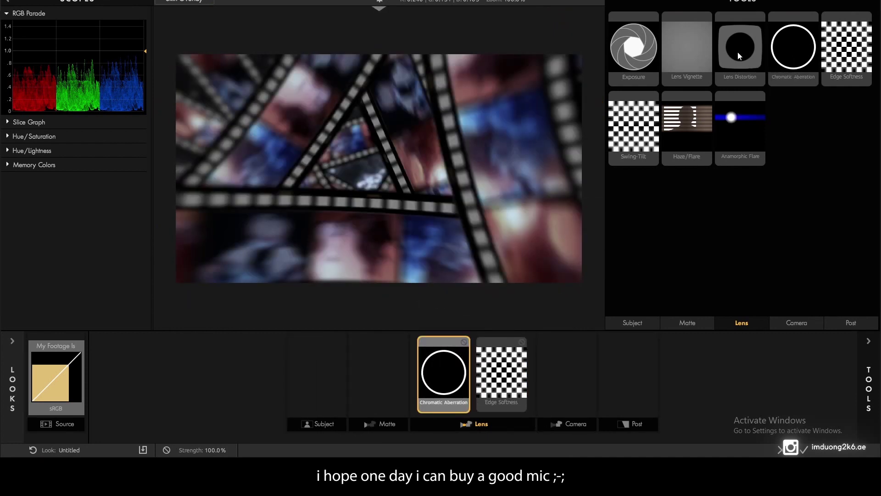
pyautogui.moveTo(702, 49); pyautogui.dragTo(431, 343)
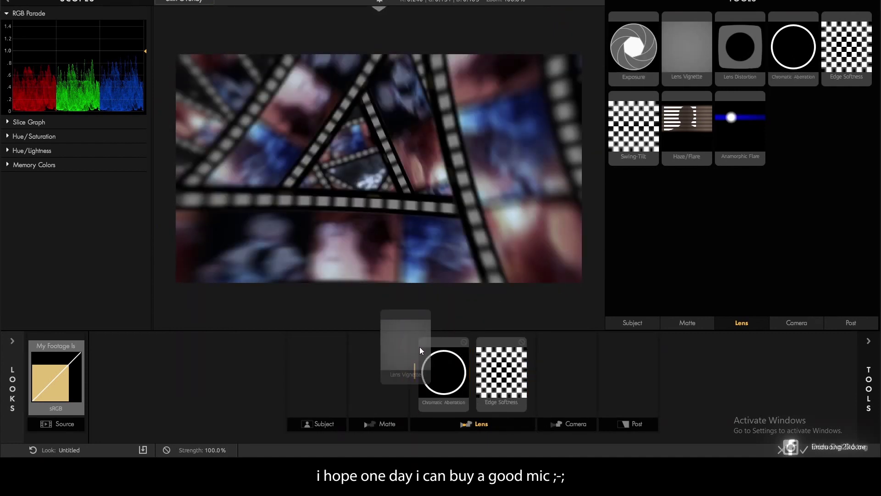
pyautogui.click(353, 380)
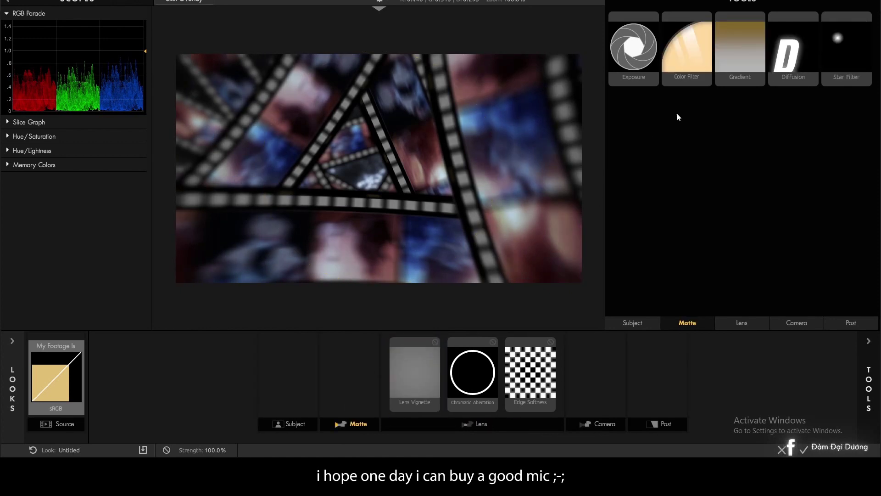
pyautogui.moveTo(793, 51); pyautogui.dragTo(340, 413)
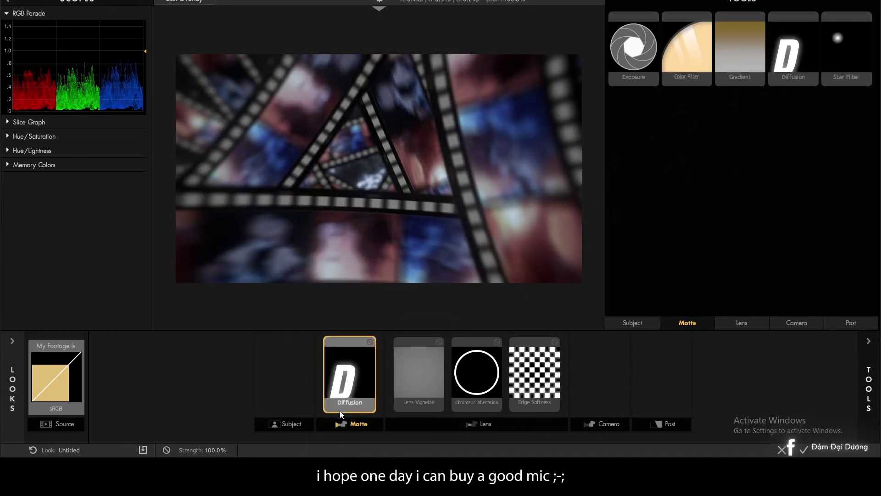
pyautogui.click(433, 381)
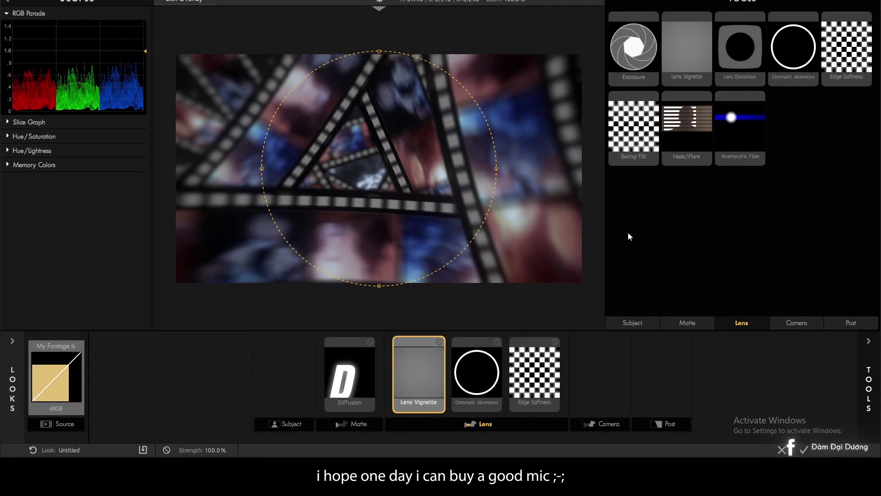
pyautogui.click(859, 348)
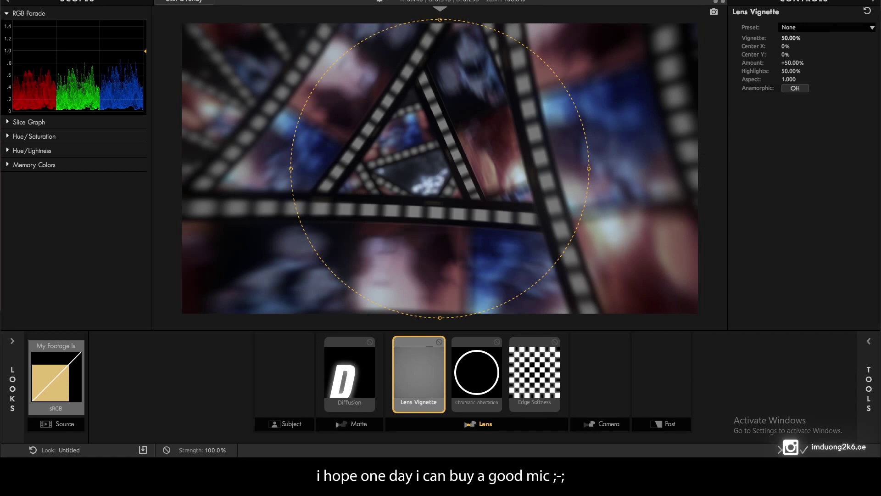
# Step: Widen the vignette to 34.30% at +100% amount and set Red/Cyan aberration to +2.000
pyautogui.moveTo(439, 317)
pyautogui.mouseDown()
pyautogui.moveTo(440, 384)
pyautogui.moveTo(440, 362)
pyautogui.mouseUp()
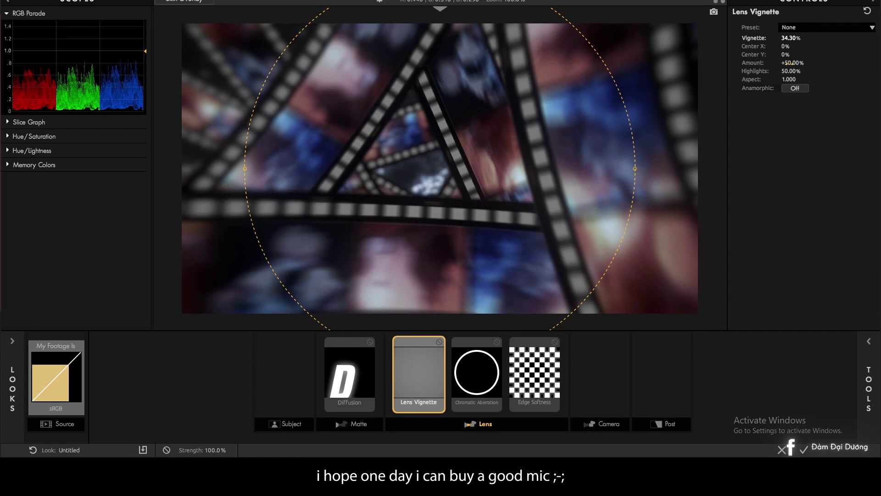
pyautogui.moveTo(790, 63); pyautogui.dragTo(813, 63)
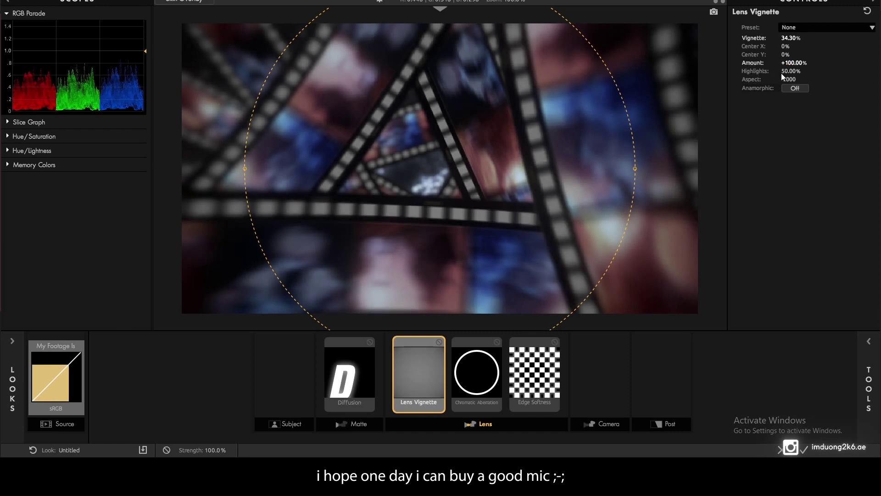
pyautogui.click(466, 380)
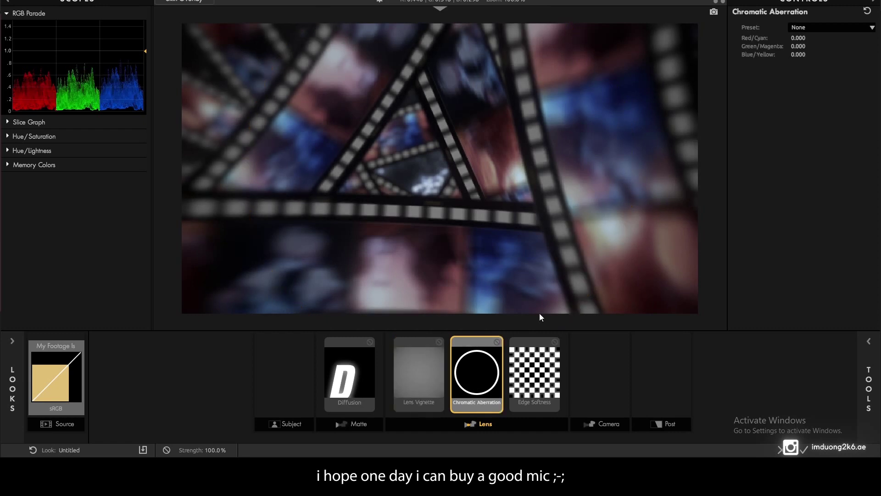
pyautogui.click(798, 38)
pyautogui.press('BackSpace')
pyautogui.write('2')
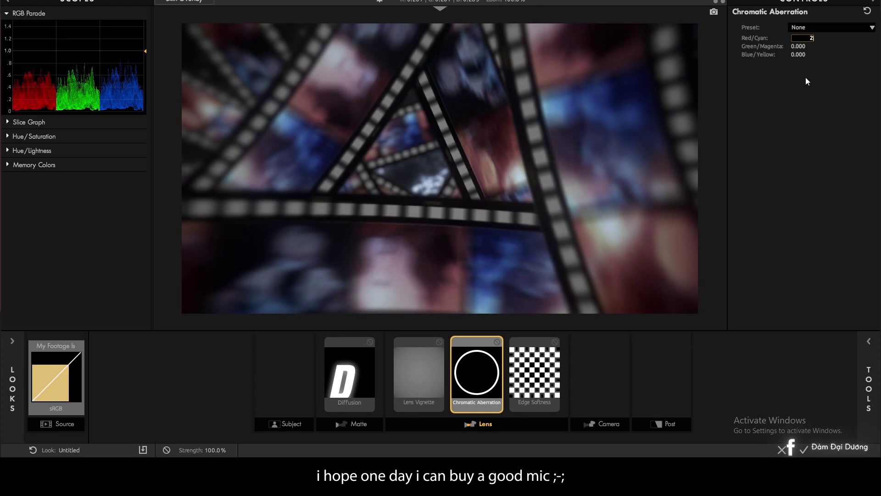
pyautogui.press('Return')
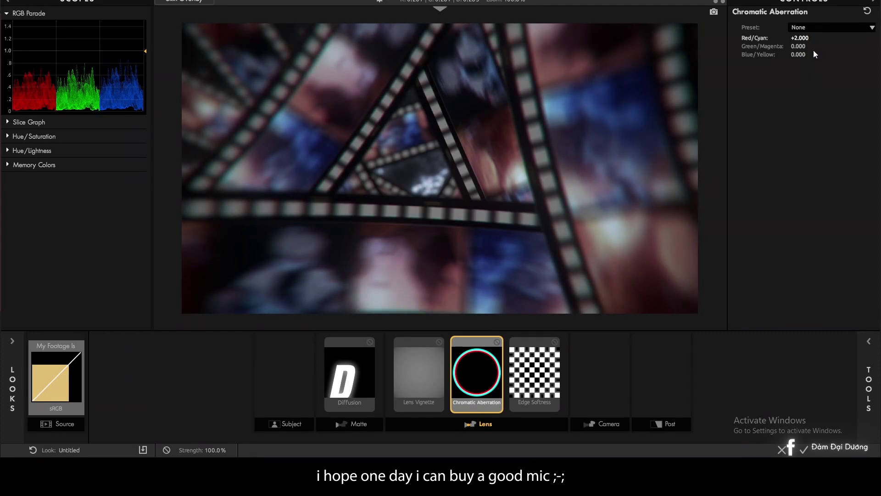
# Step: Lower the Edge Softness blur size to 1.37%
pyautogui.click(536, 380)
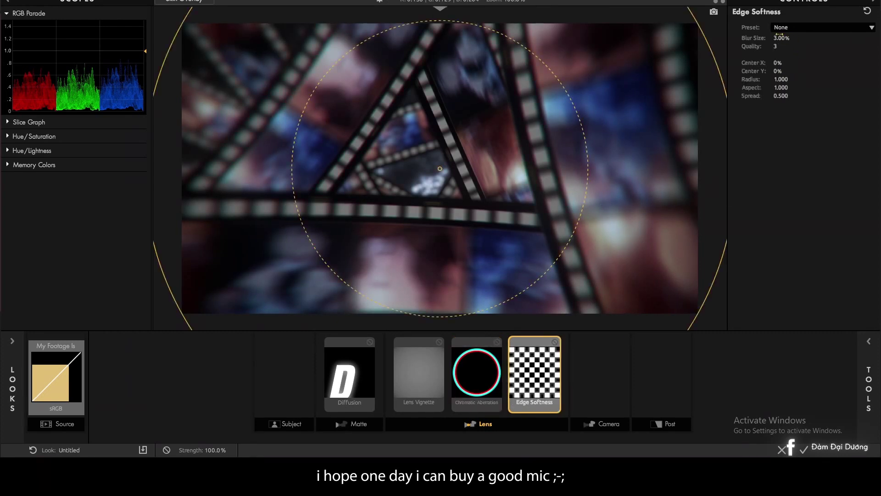
pyautogui.write('1')
pyautogui.press('Return')
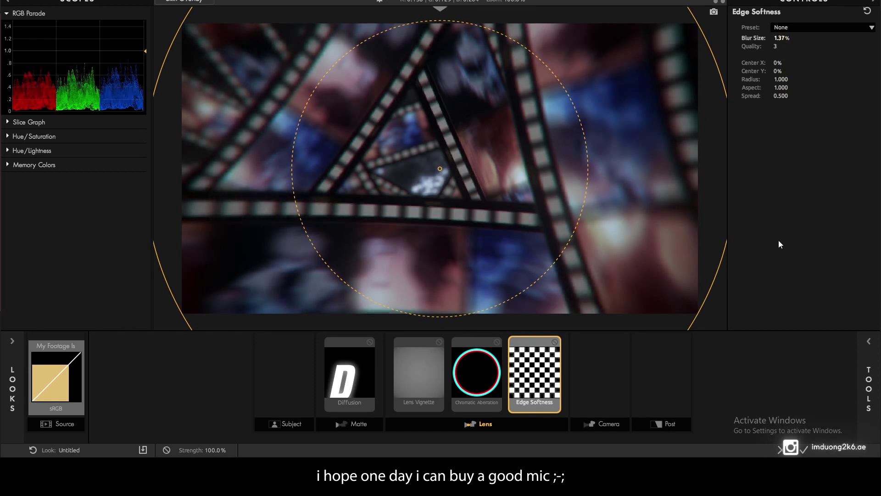
# Step: Apply the finished look to Adjustment Layer 5 and return to After Effects
pyautogui.click(806, 453)
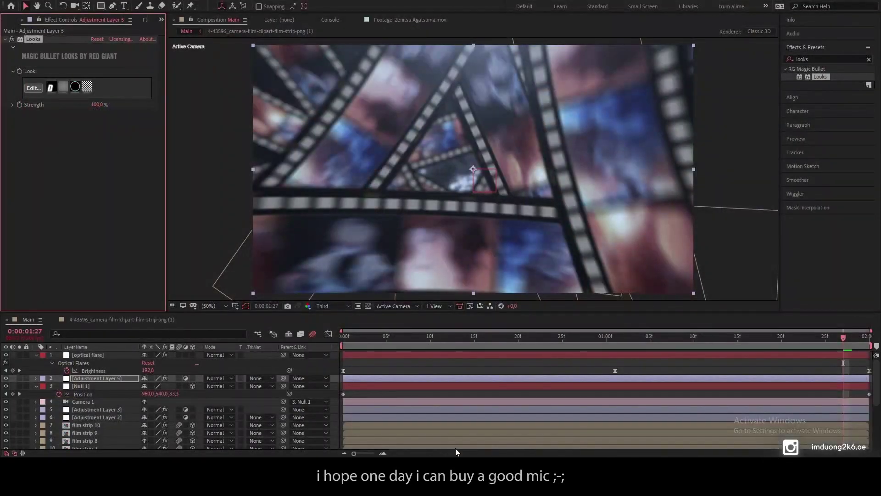